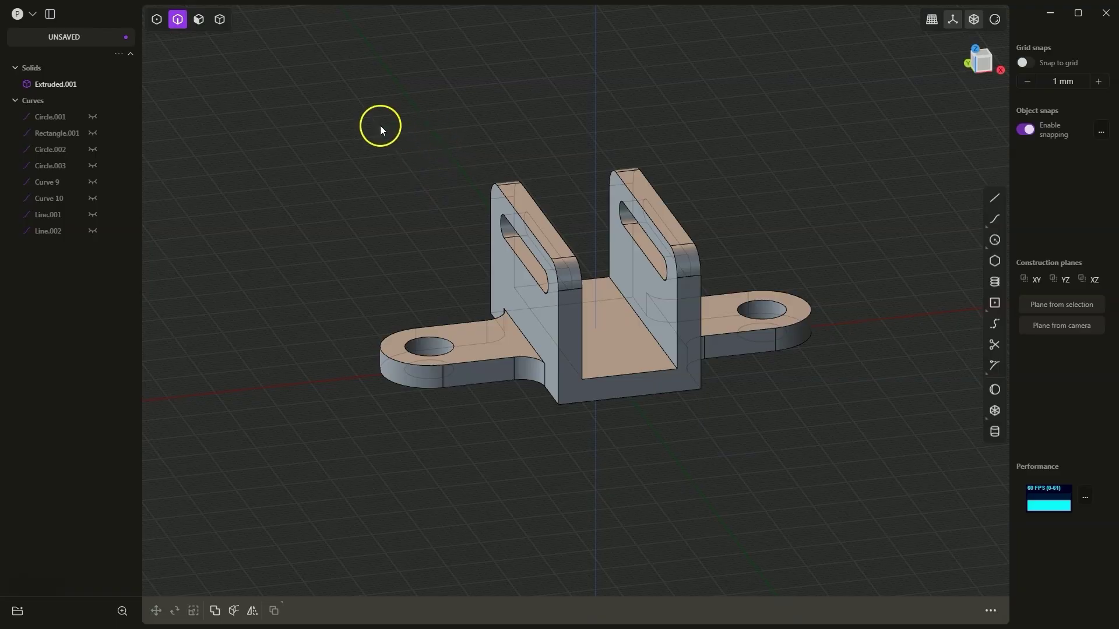
# Start a new empty document and place the centre of a Center box at the origin on the XY plane.
pyautogui.click(32, 13)
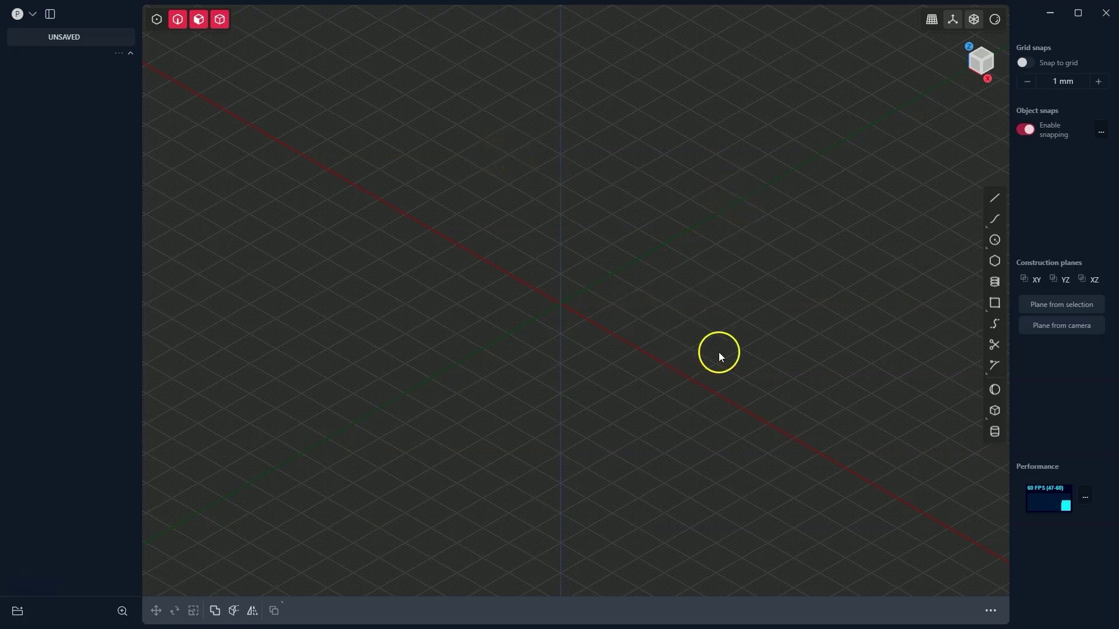
pyautogui.click(995, 415)
pyautogui.click(965, 413)
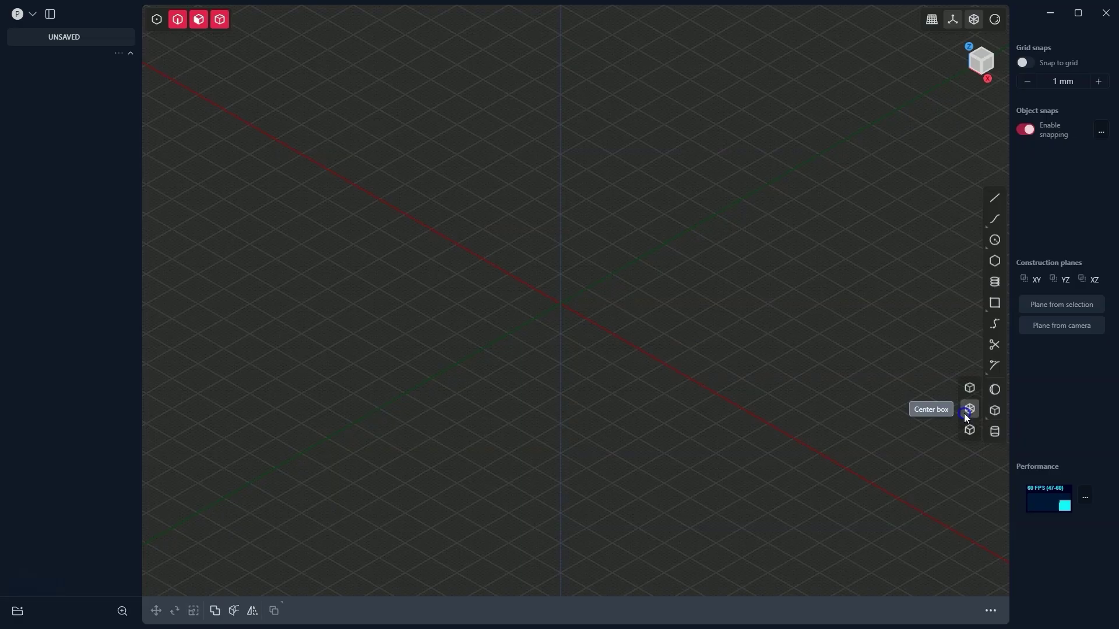
pyautogui.click(995, 411)
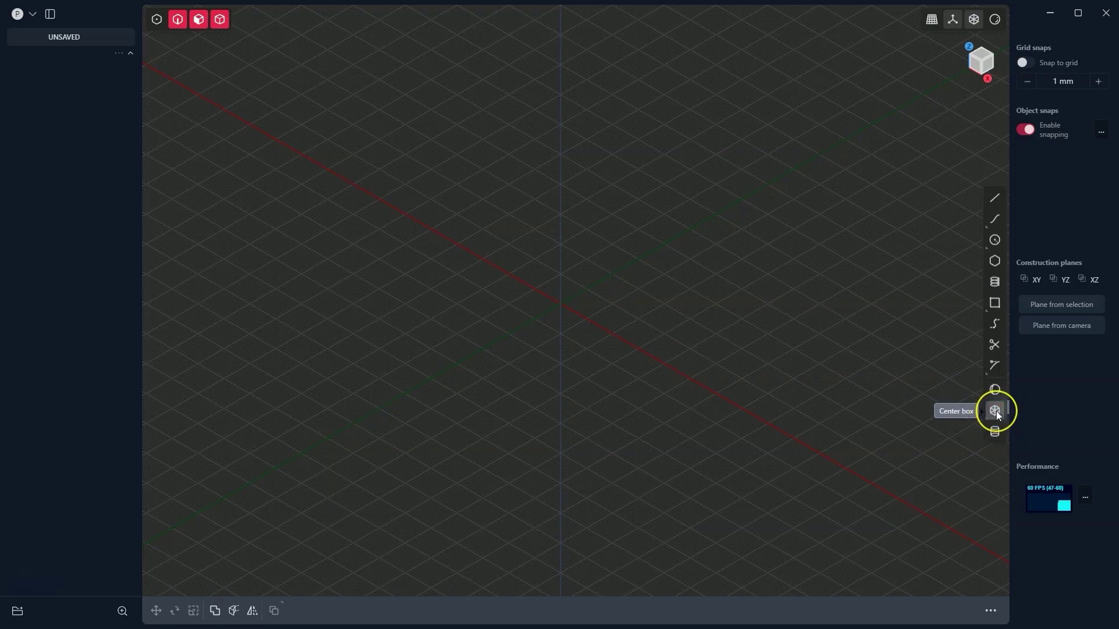
pyautogui.click(995, 411)
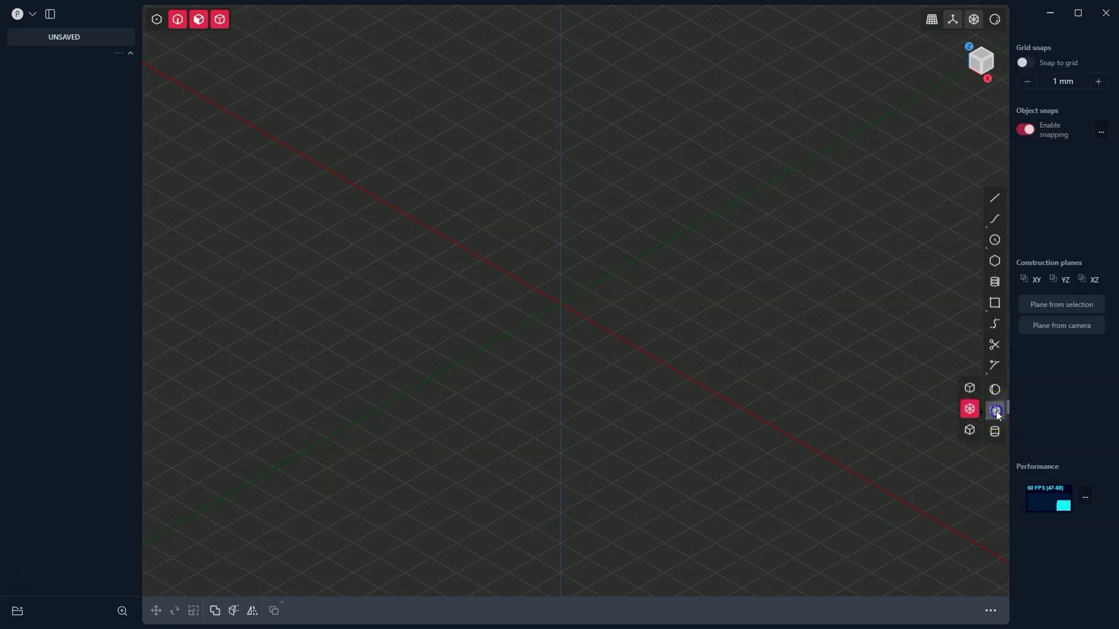
pyautogui.click(970, 409)
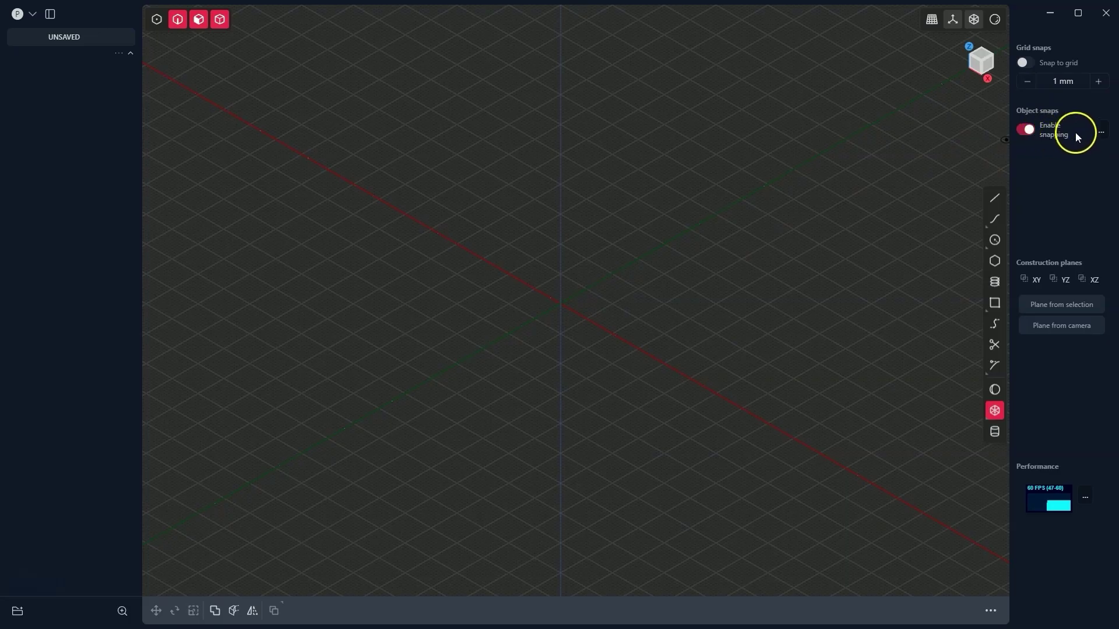
pyautogui.click(561, 309)
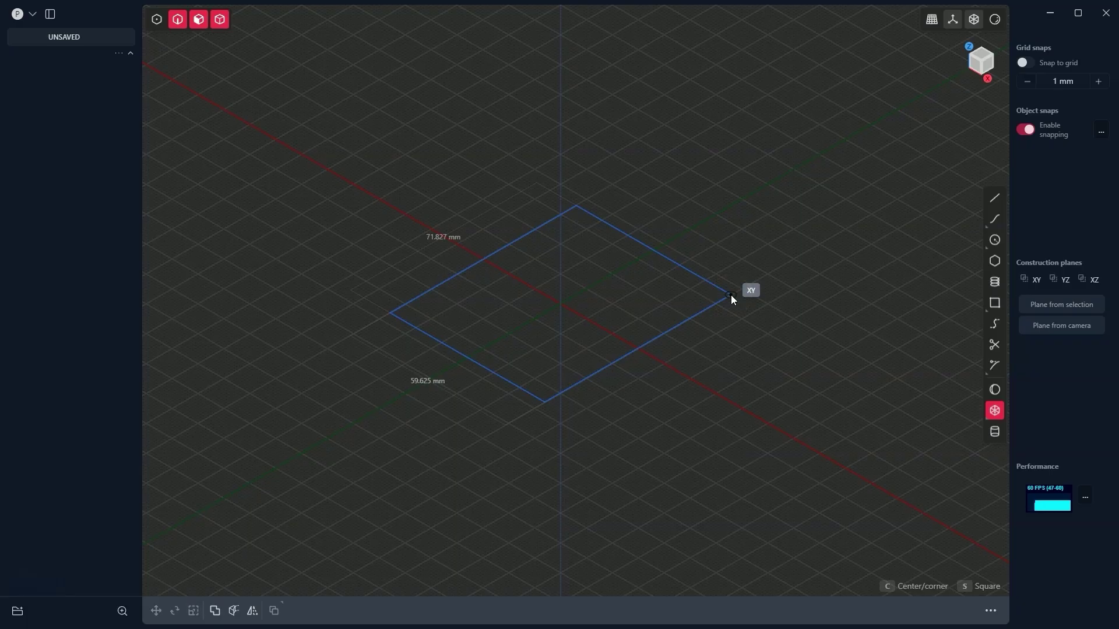
# Set the box's base rectangle to 30 mm wide and 50 mm long.
pyautogui.press('Tab')
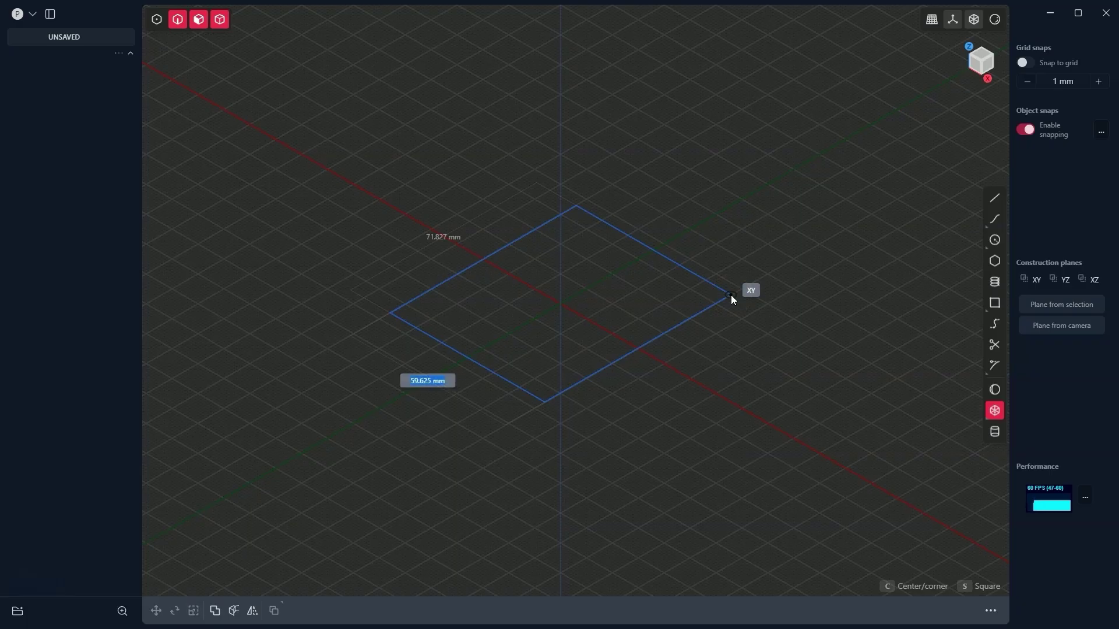
pyautogui.write('30')
pyautogui.press('Tab')
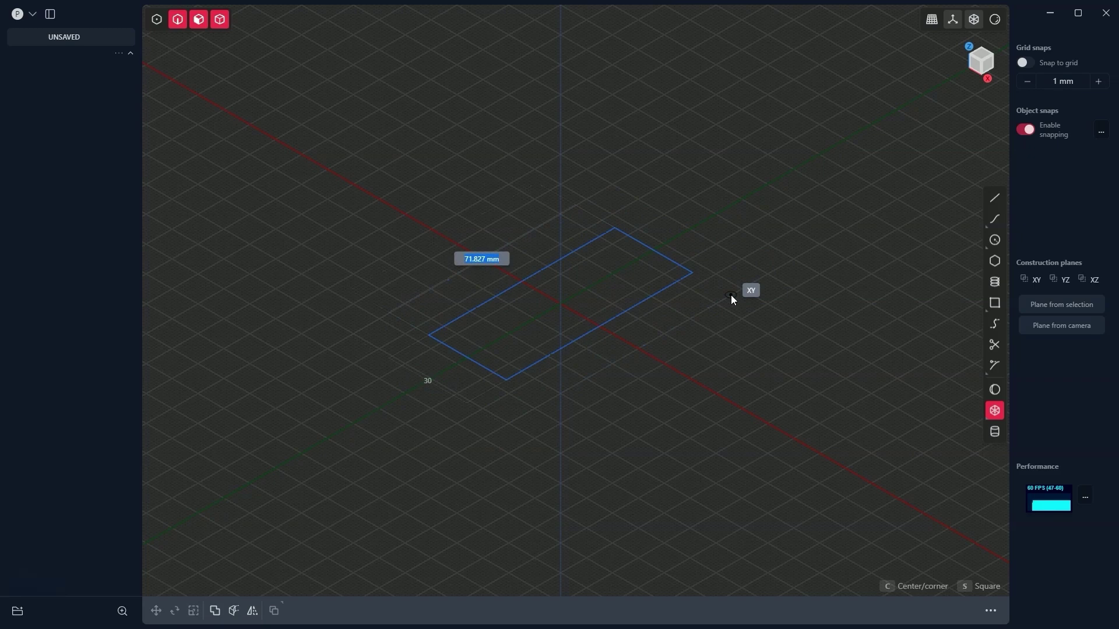
pyautogui.write('50')
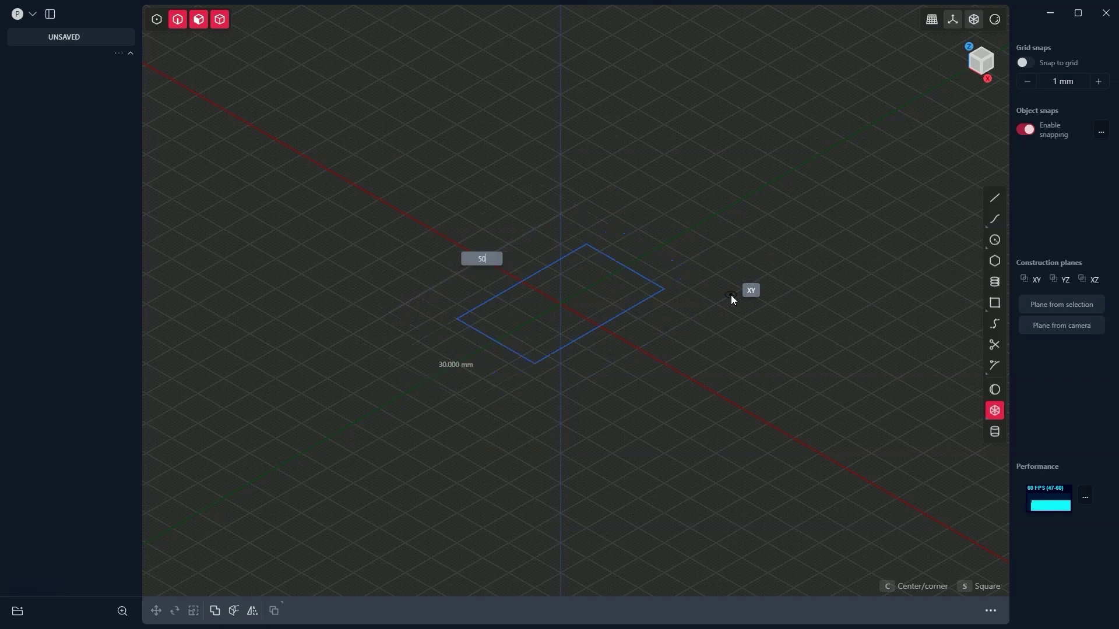
pyautogui.press('Return')
# Give the box a height of 30 mm above the XY plane and finish it.
pyautogui.moveTo(731, 295); pyautogui.dragTo(667, 183)
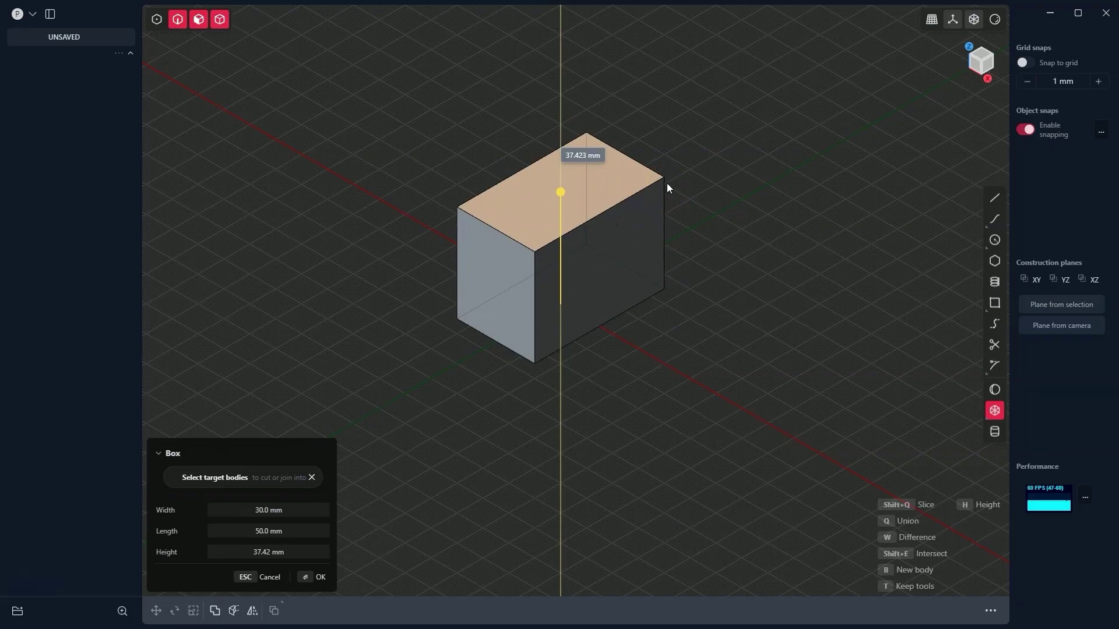
pyautogui.write('30')
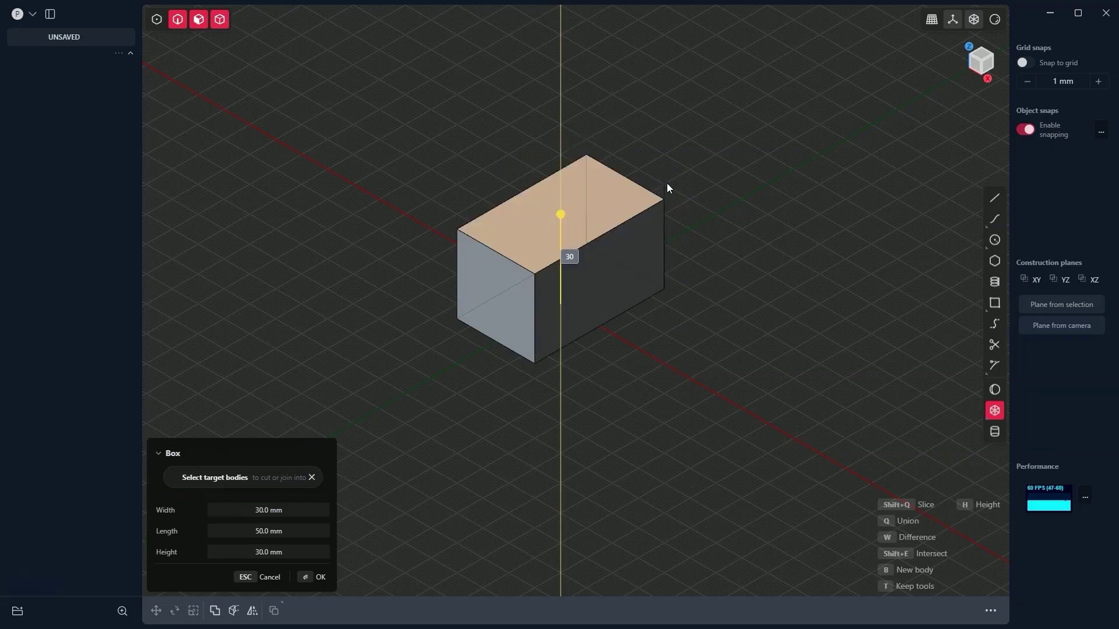
pyautogui.press('Return')
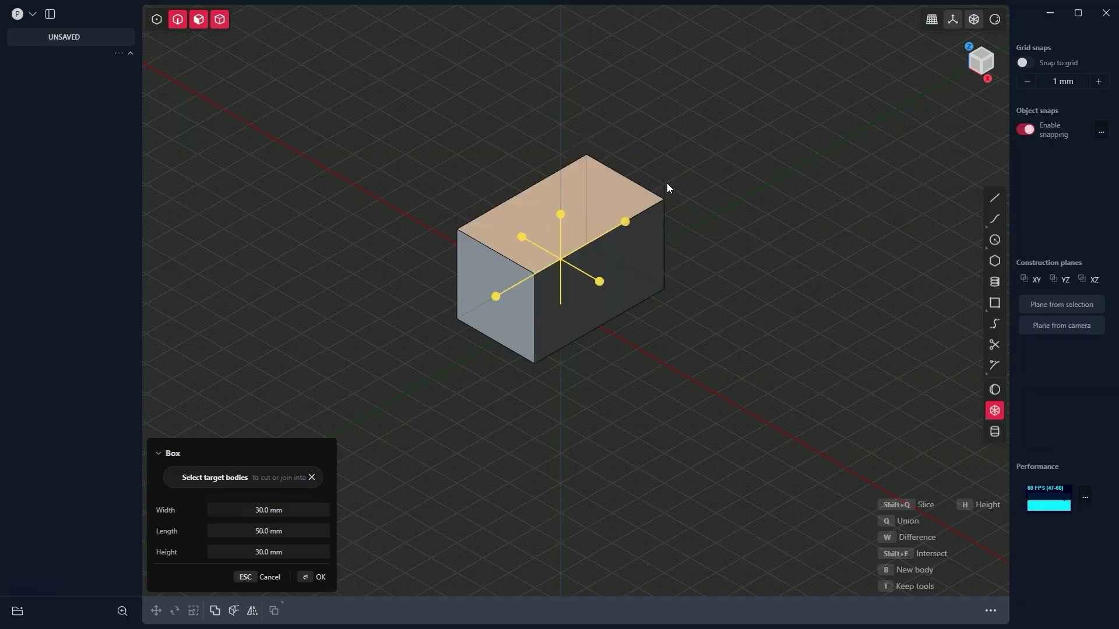
pyautogui.press('Return')
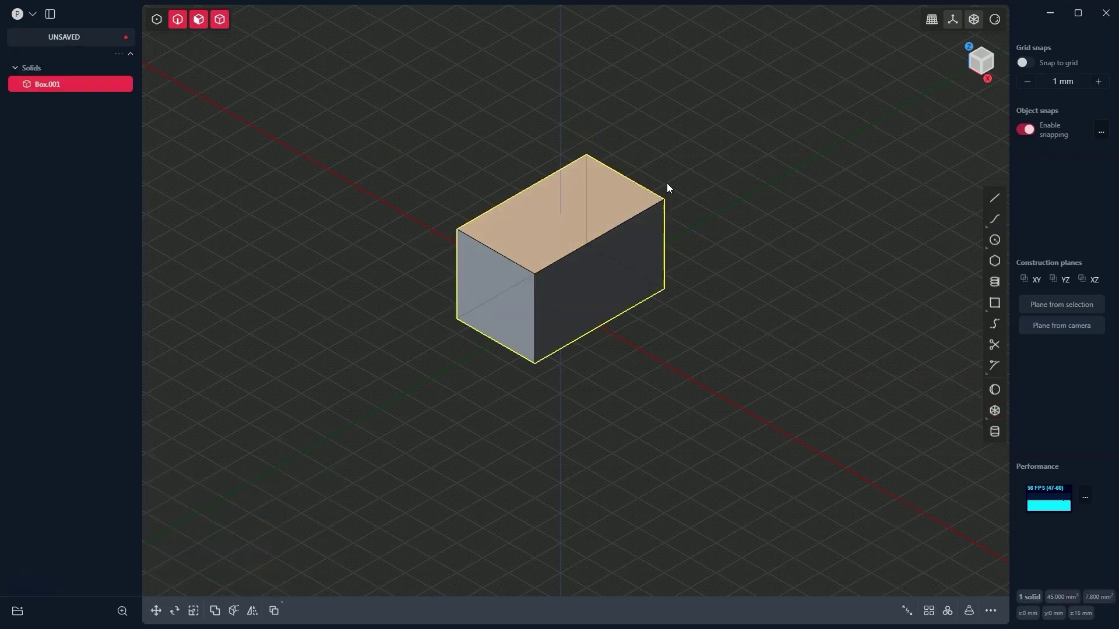
# Select the box's 50 mm long side face on the positive X side.
pyautogui.click(515, 188)
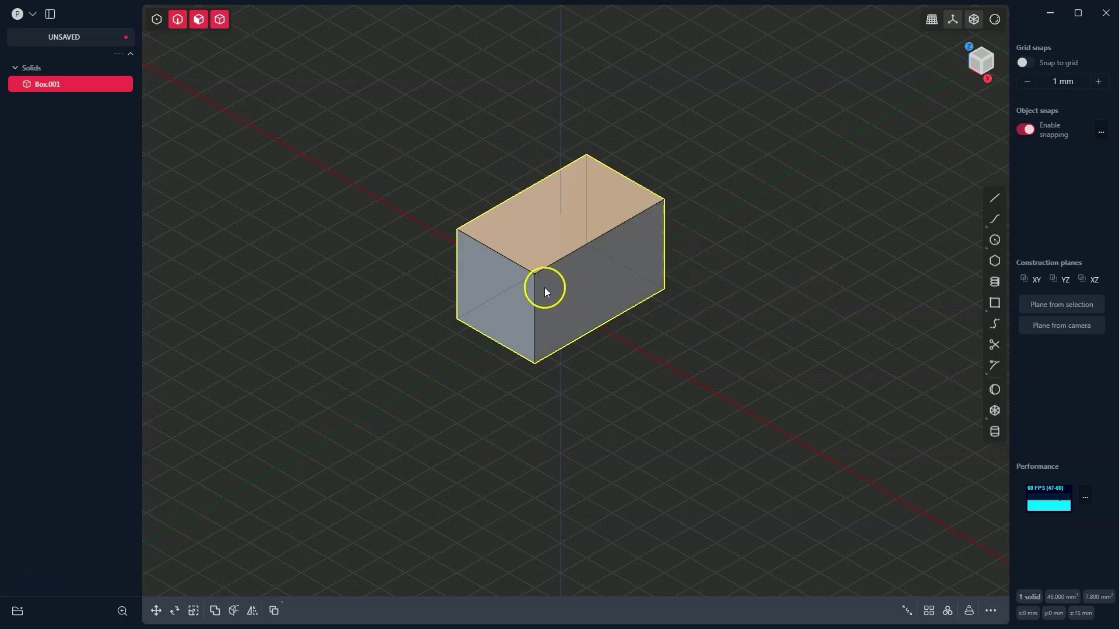
pyautogui.click(576, 295)
pyautogui.press('o')
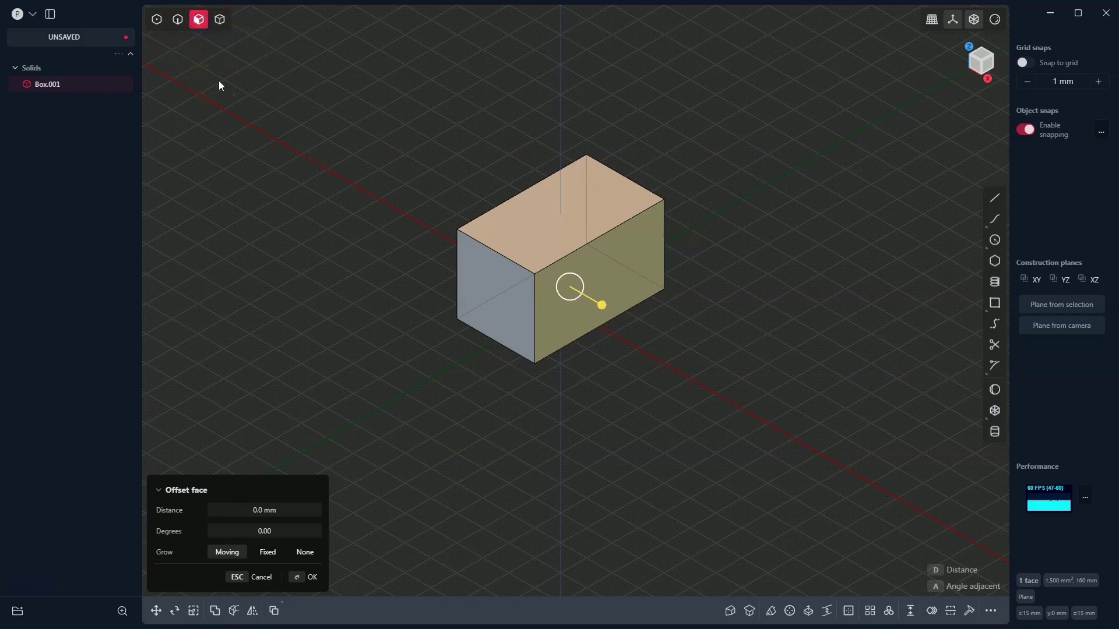
# Cycle the selection mode through edge, face and body, ending in face selection.
pyautogui.click(178, 26)
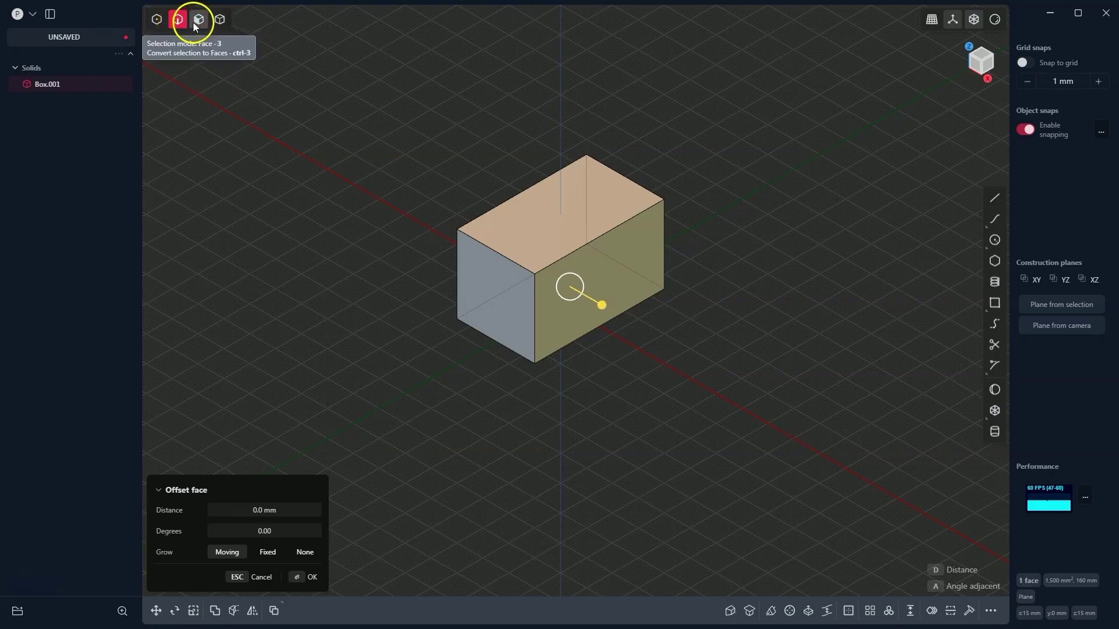
pyautogui.click(192, 27)
pyautogui.click(198, 24)
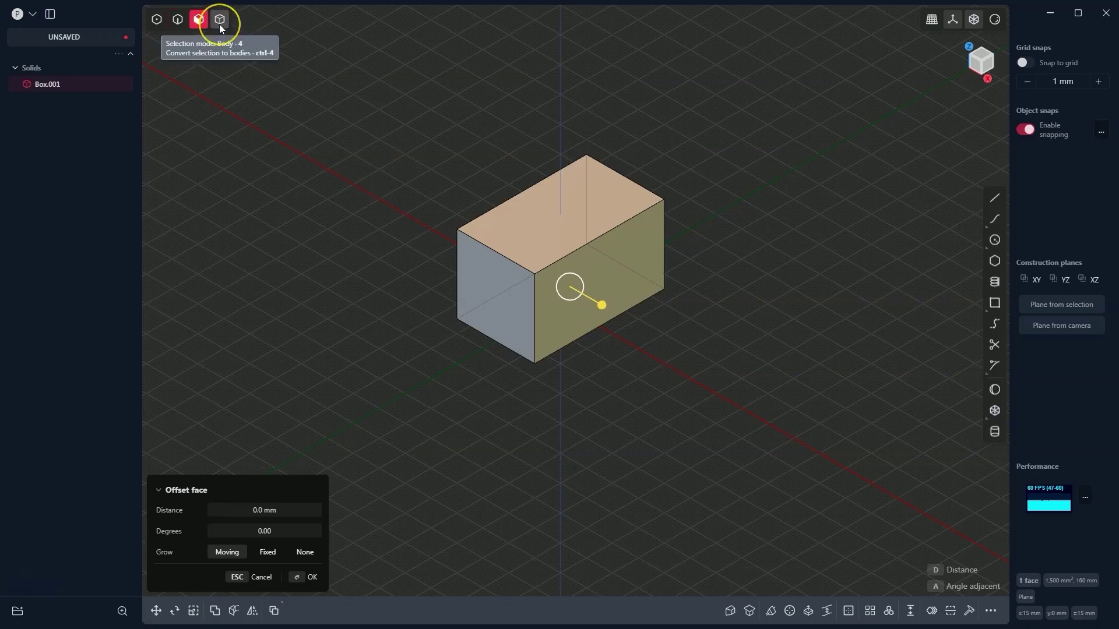
pyautogui.click(220, 21)
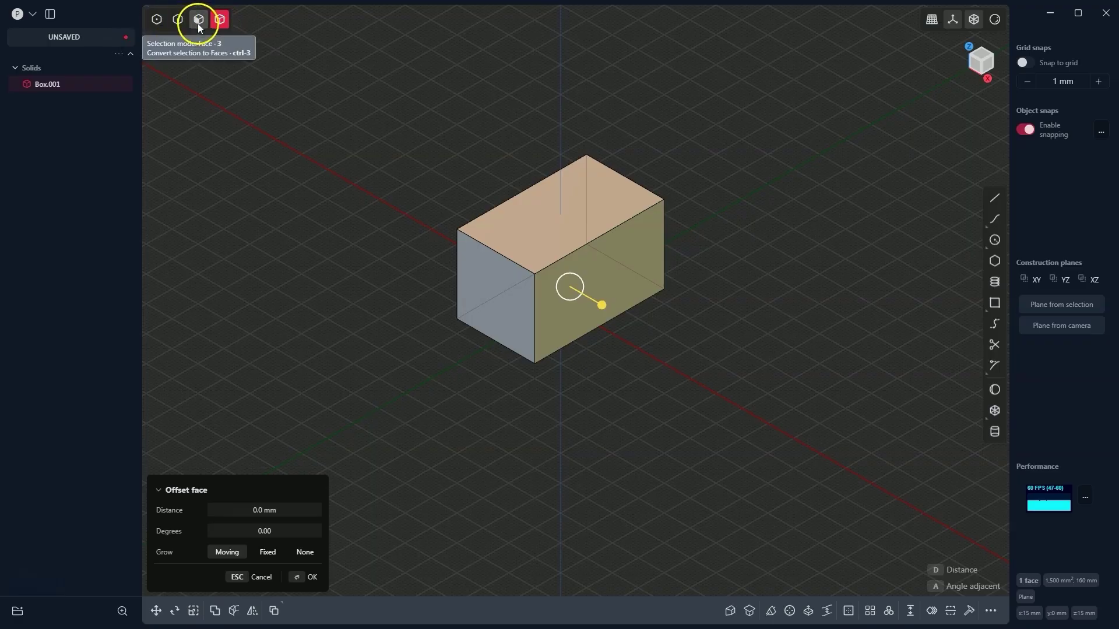
pyautogui.click(198, 24)
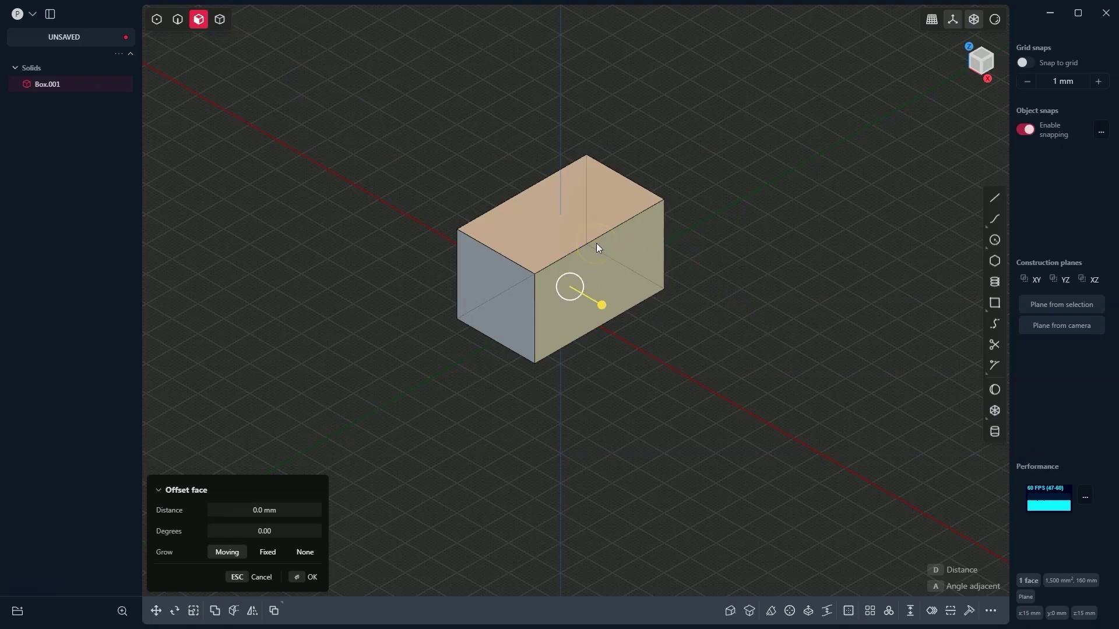
# Create a temporary construction plane on the selected face and draw a circle of 2.5 mm radius at its centre.
pyautogui.press('/')
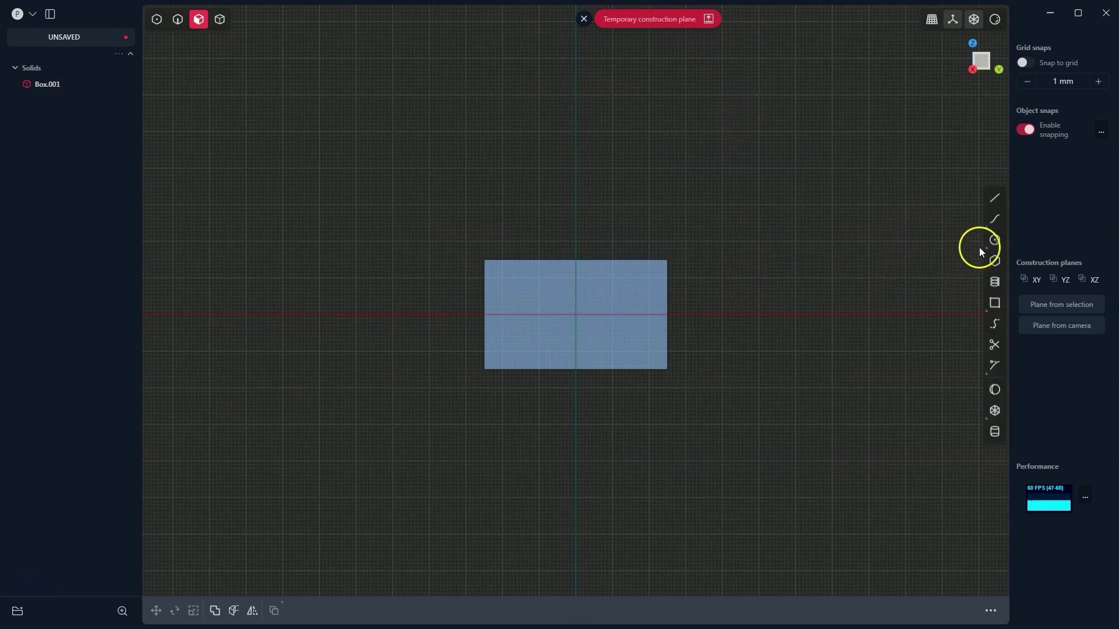
pyautogui.click(994, 240)
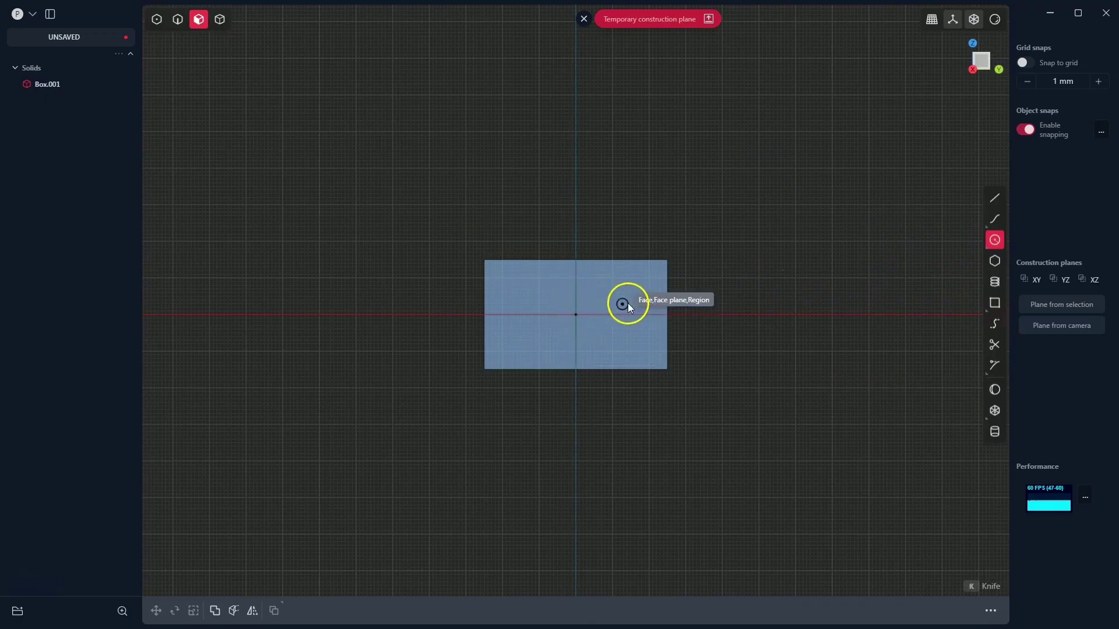
pyautogui.click(995, 241)
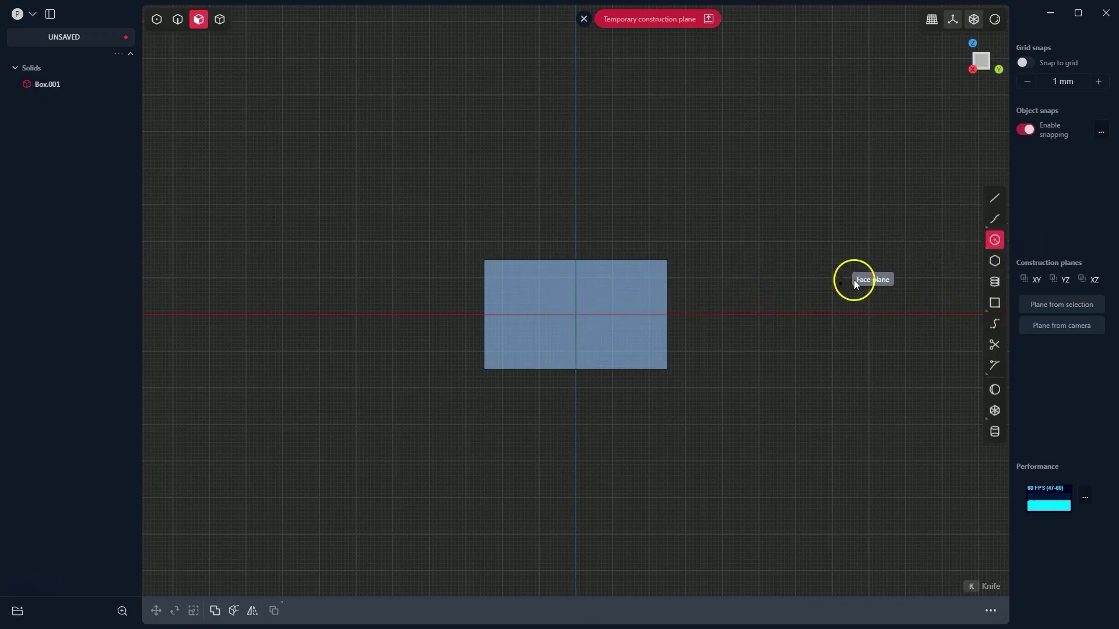
pyautogui.click(576, 315)
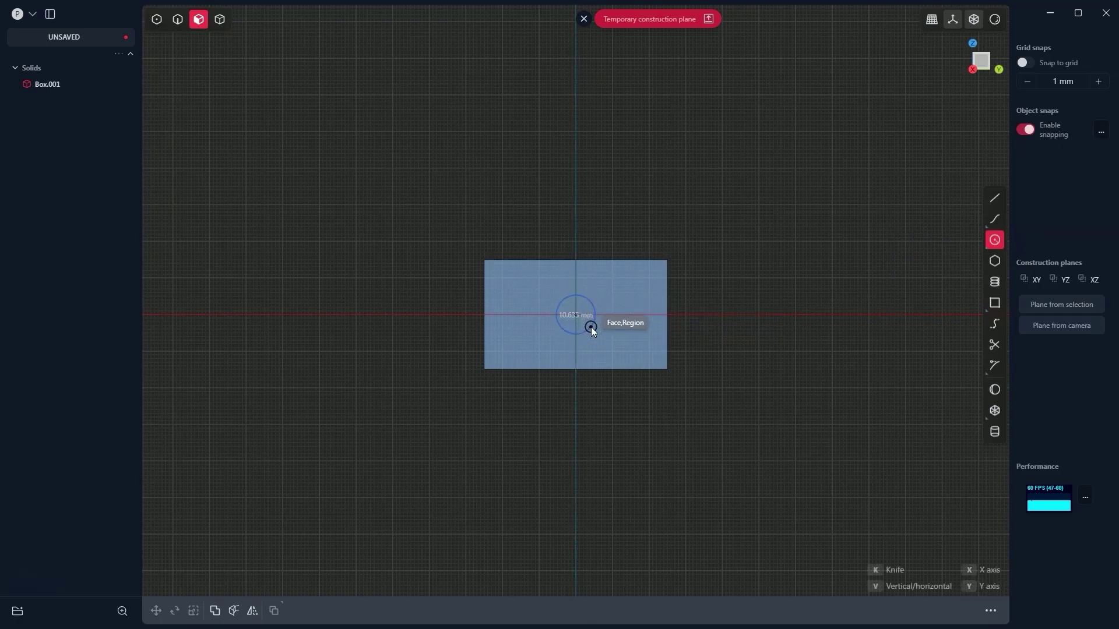
pyautogui.press('Tab')
pyautogui.write('2.5')
pyautogui.press('Return')
pyautogui.click(553, 317)
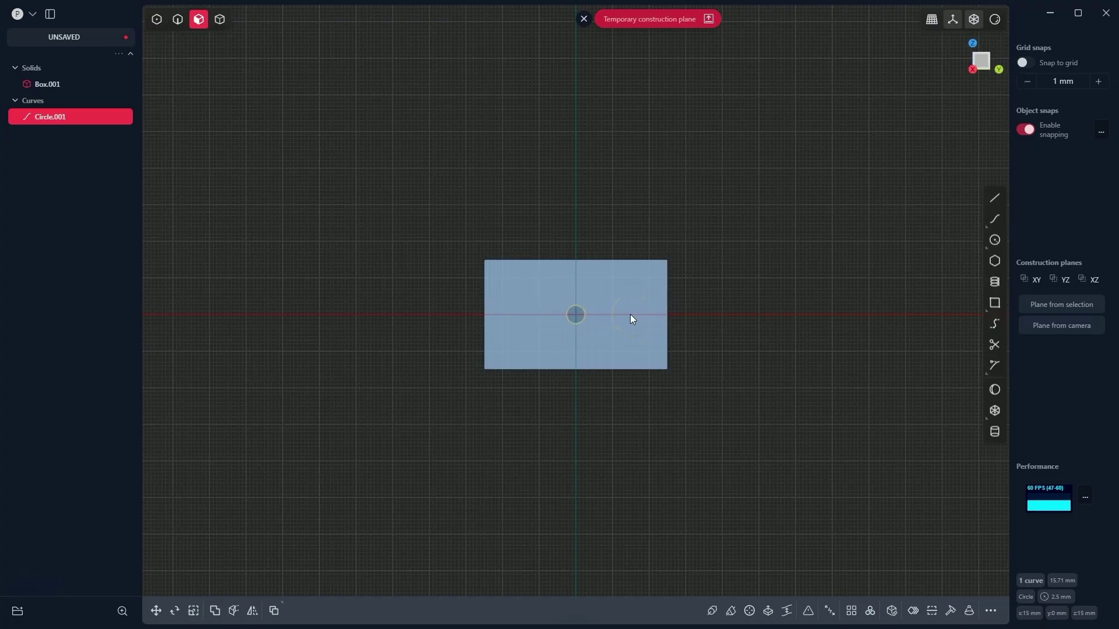
pyautogui.click(316, 454)
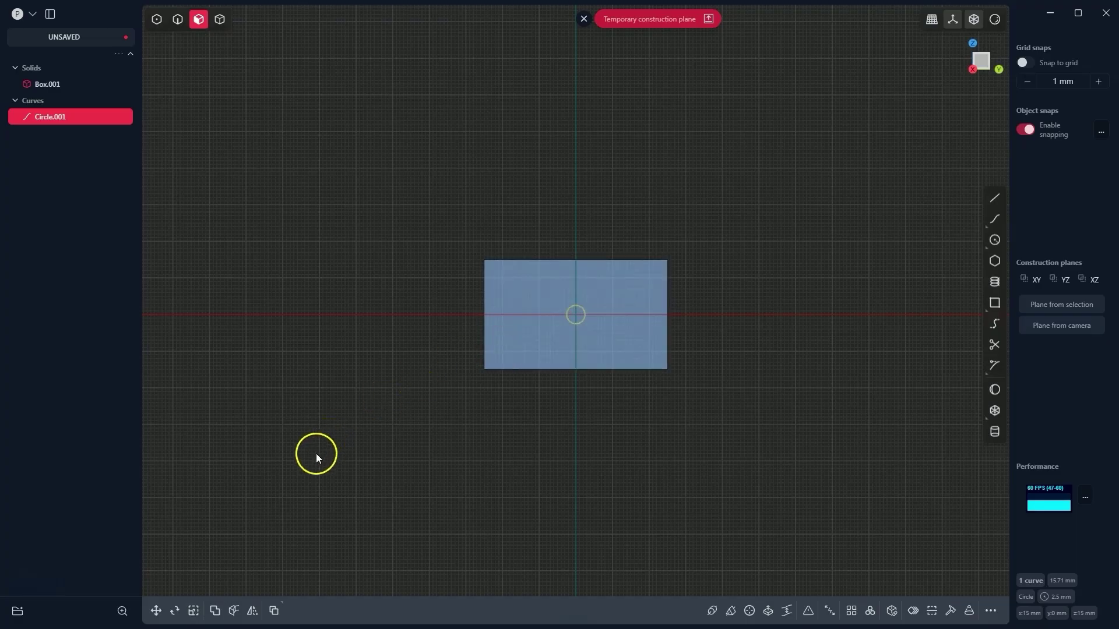
pyautogui.click(157, 617)
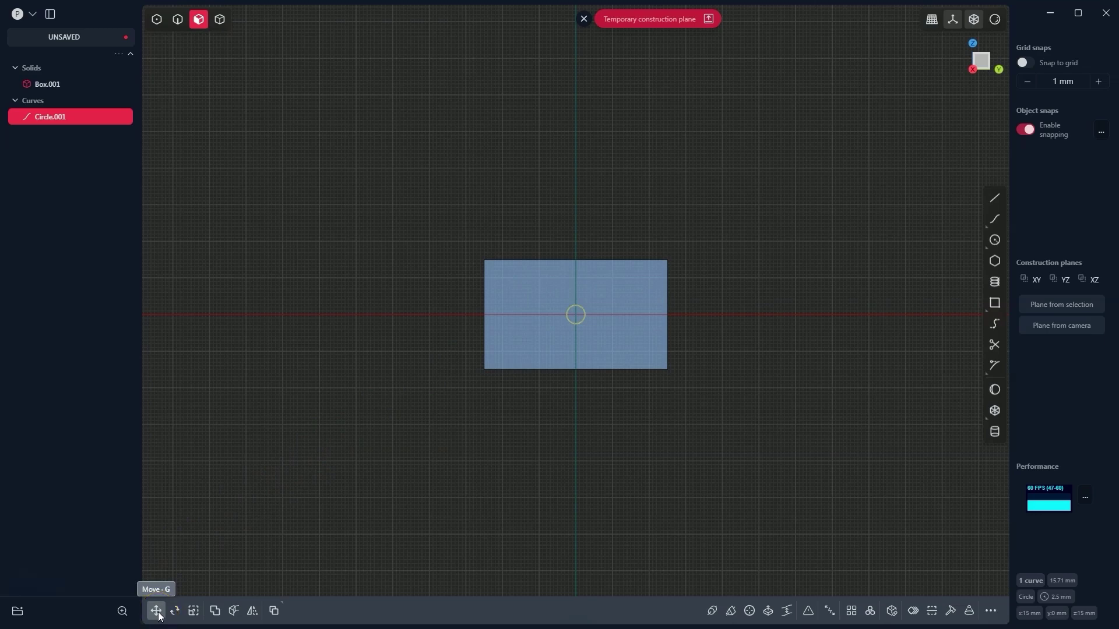
pyautogui.click(156, 612)
pyautogui.click(614, 365)
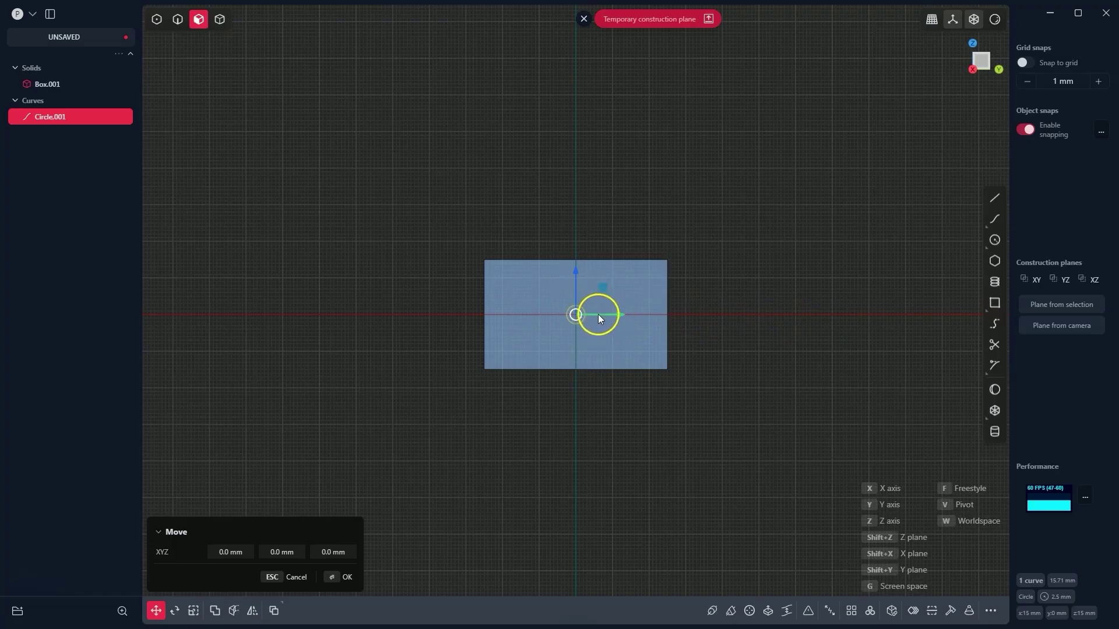
pyautogui.moveTo(596, 316); pyautogui.dragTo(643, 313)
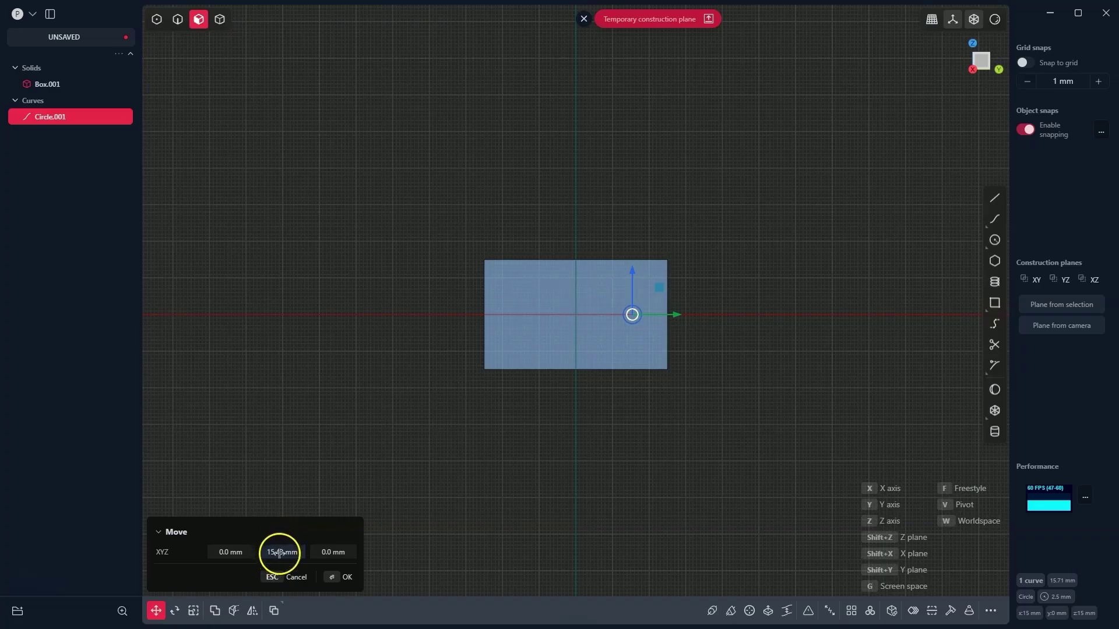
pyautogui.click(285, 578)
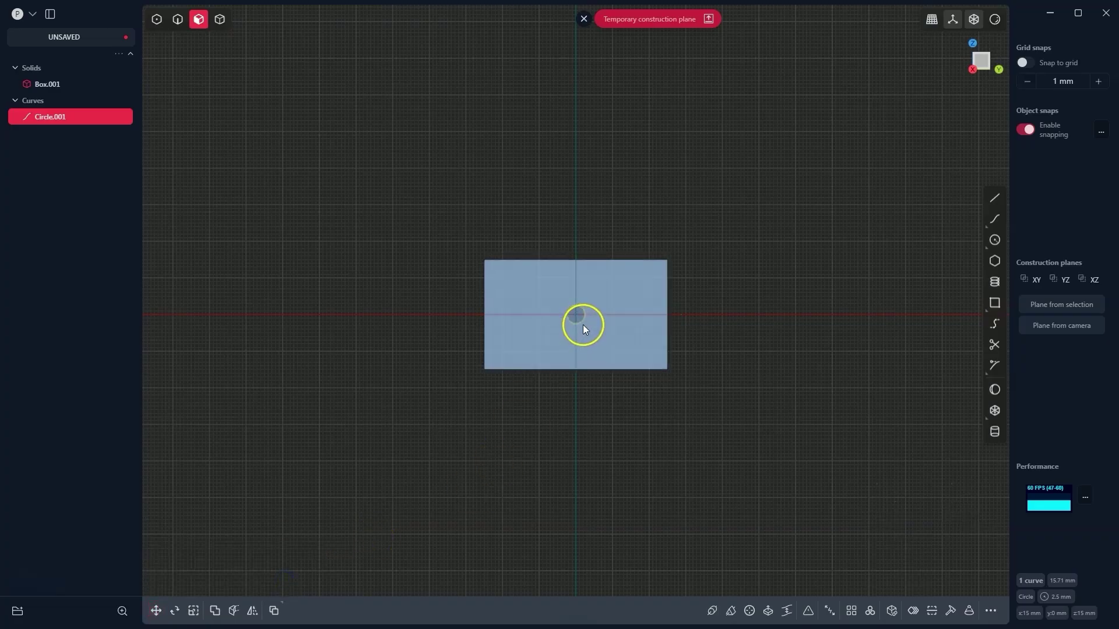
# Move the circle 15 mm along the Y axis from the face's centre.
pyautogui.press('g')
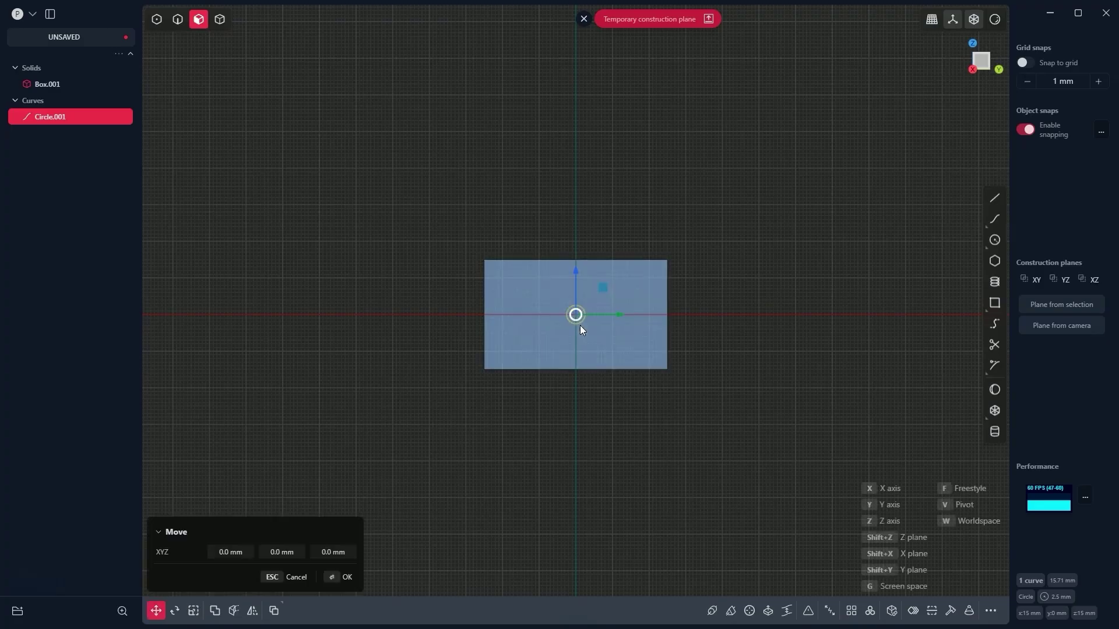
pyautogui.press('y')
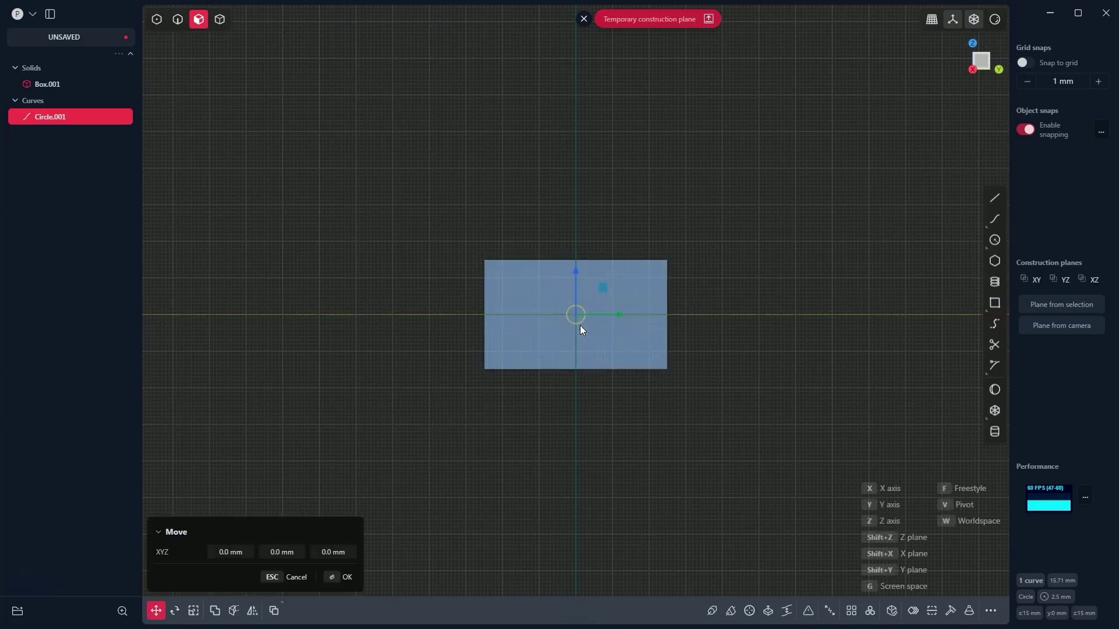
pyautogui.write('15')
pyautogui.press('Return')
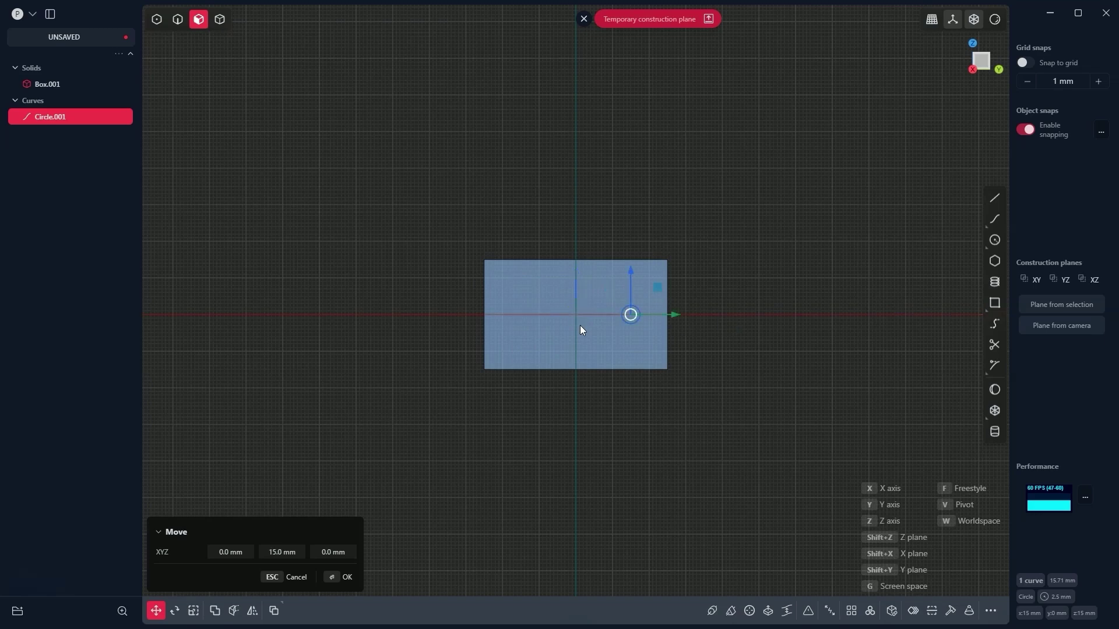
pyautogui.press('Return')
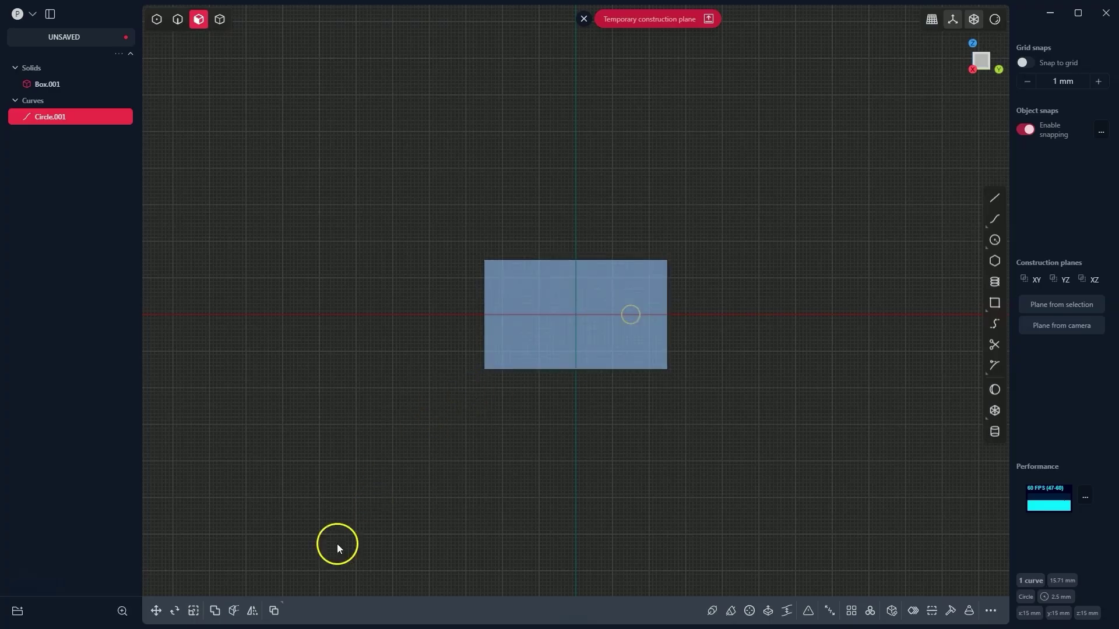
# Mirror the circle across the face's vertical centre line to place a matching circle at Y -15 mm.
pyautogui.click(253, 612)
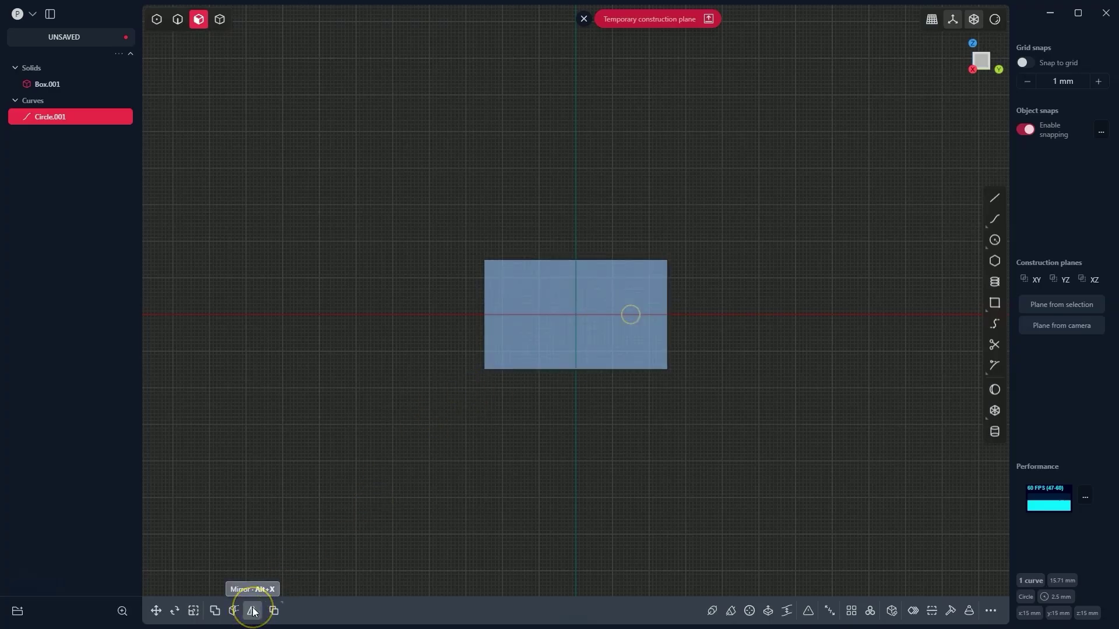
pyautogui.click(252, 612)
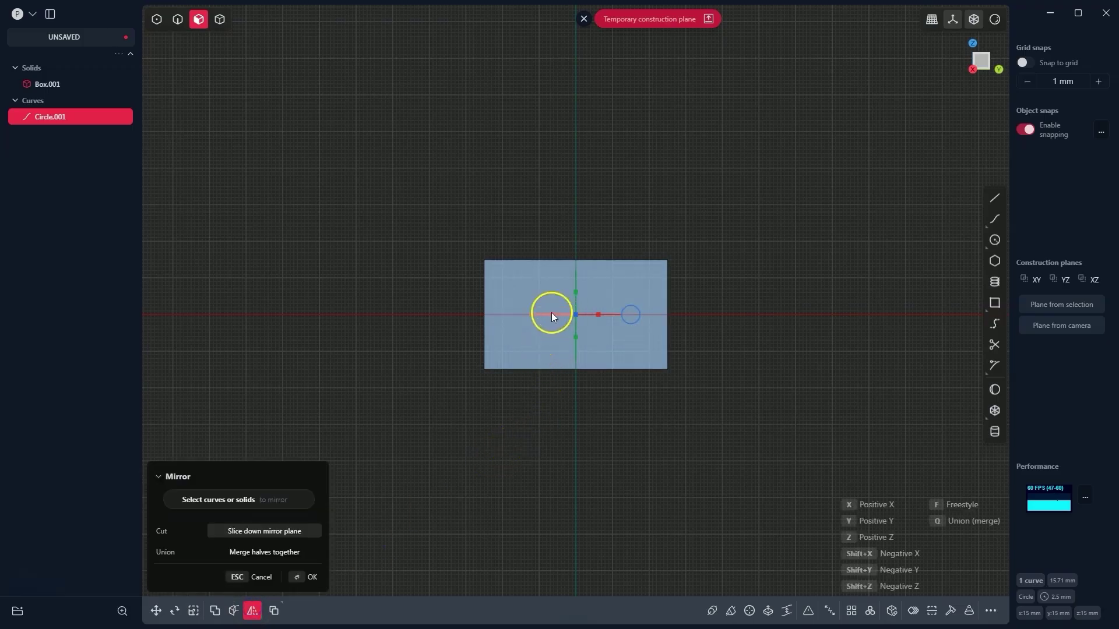
pyautogui.moveTo(551, 313); pyautogui.dragTo(506, 300)
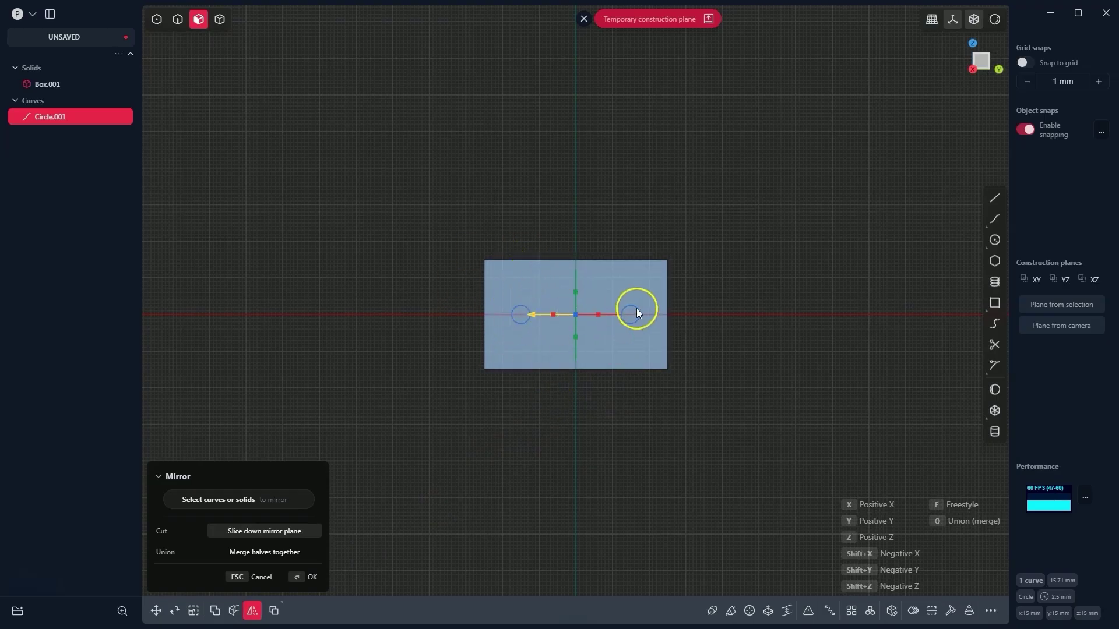
pyautogui.click(308, 576)
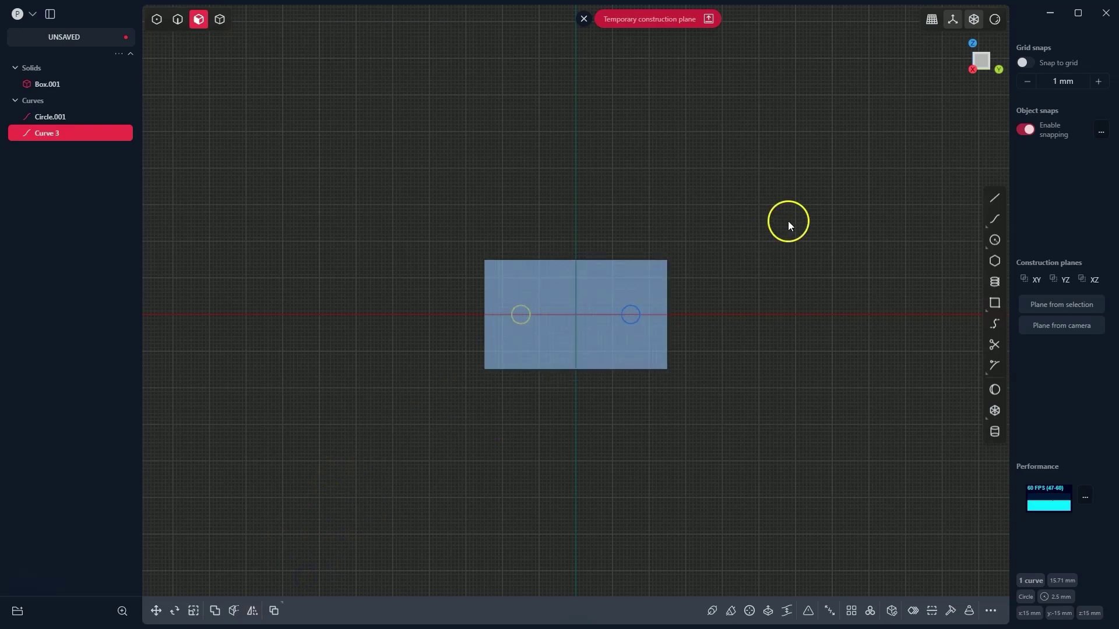
# Draw a straight 30 mm line joining the uppermost points of the two circles, tangent to both.
pyautogui.click(994, 199)
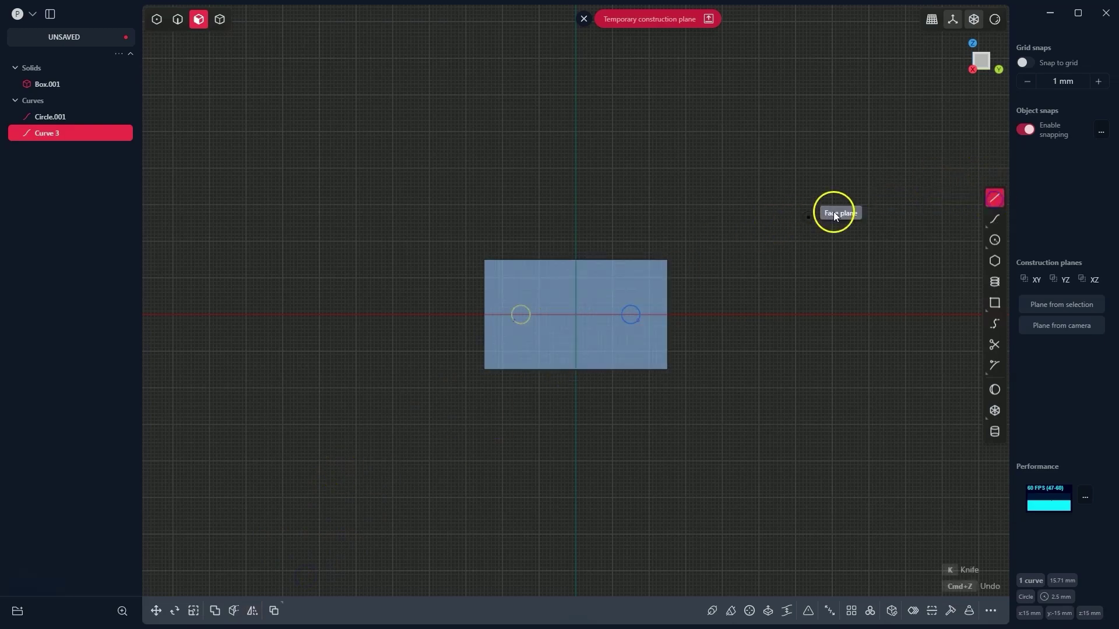
pyautogui.scroll(5, 502, 314)
pyautogui.scroll(3, 523, 305)
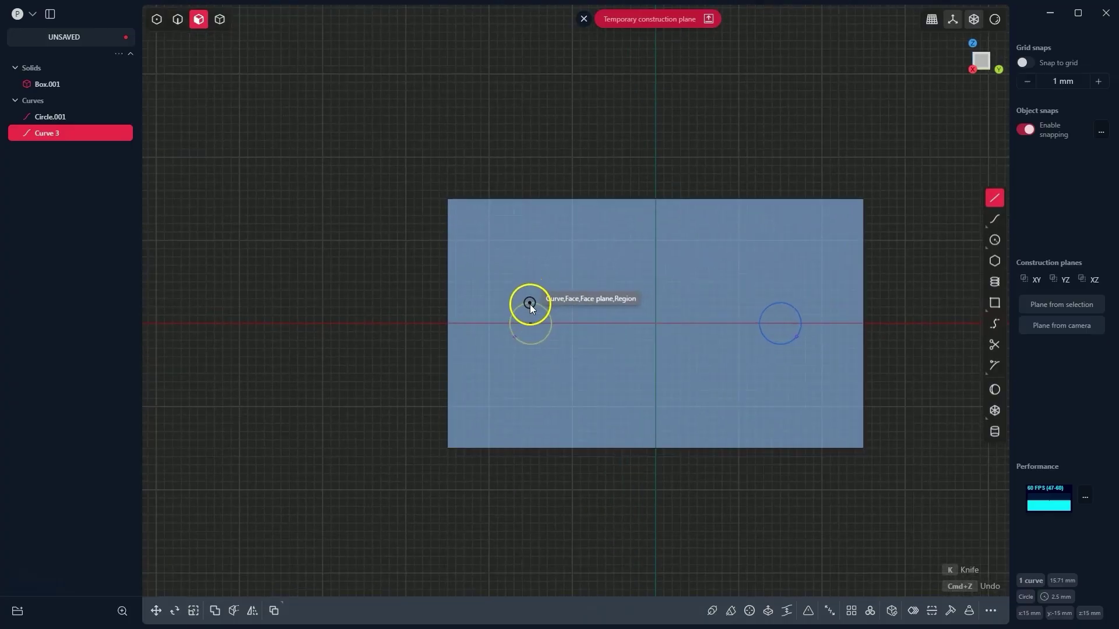
pyautogui.click(532, 303)
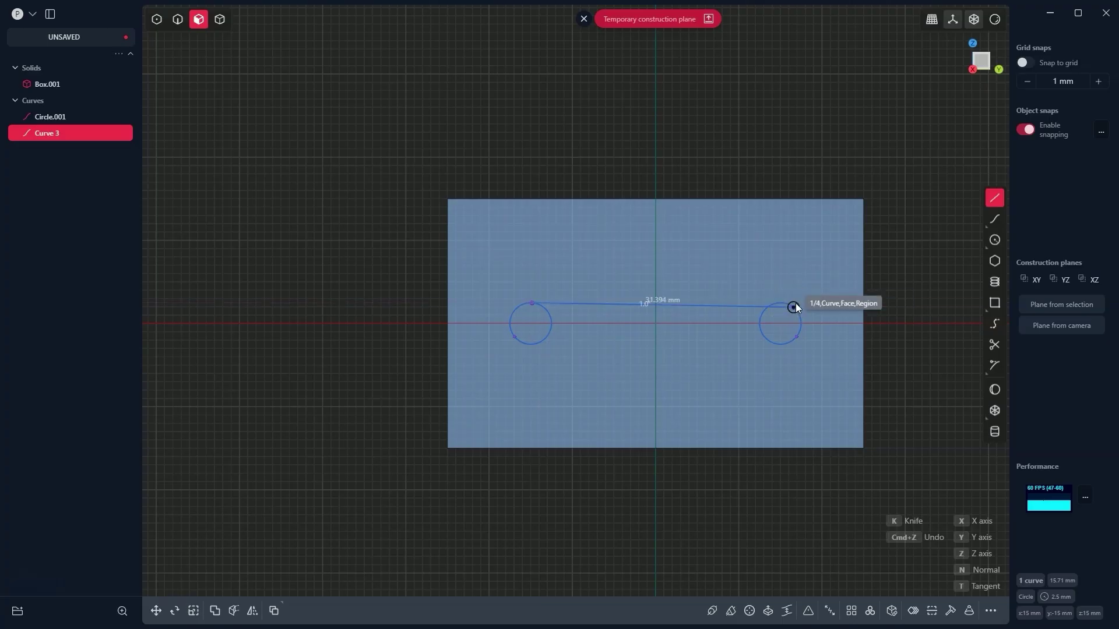
pyautogui.click(782, 300)
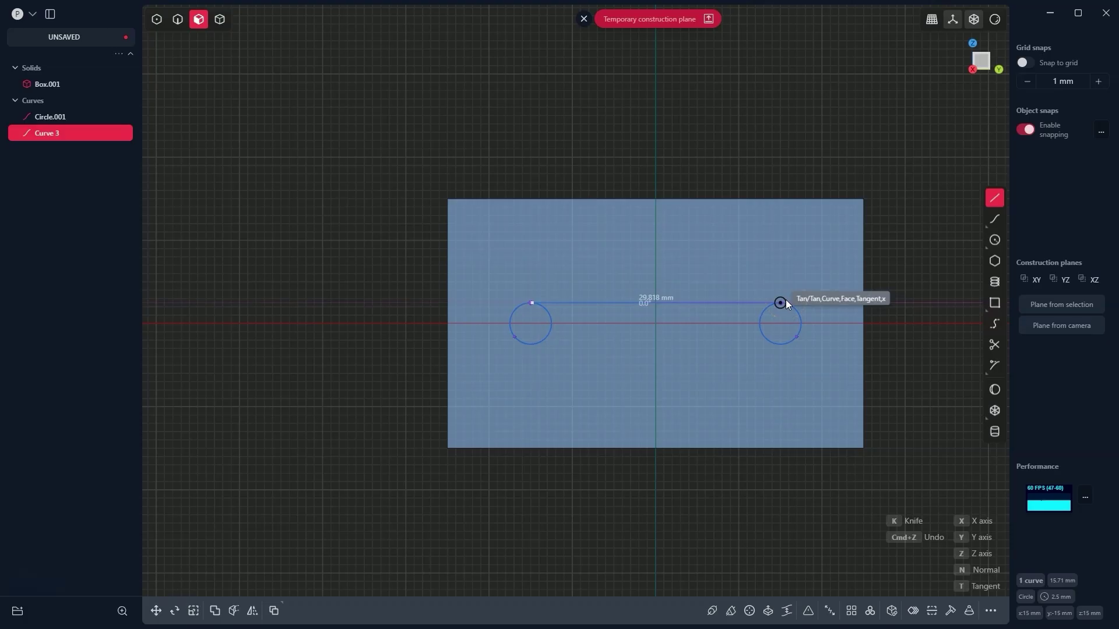
pyautogui.moveTo(807, 275); pyautogui.dragTo(786, 275)
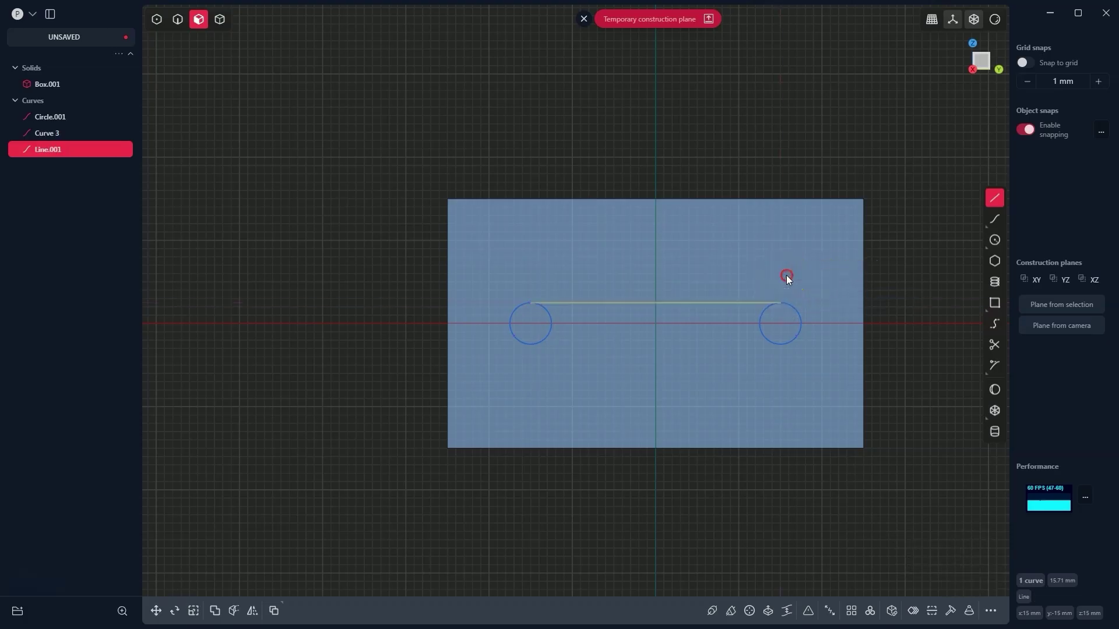
pyautogui.rightClick(785, 275)
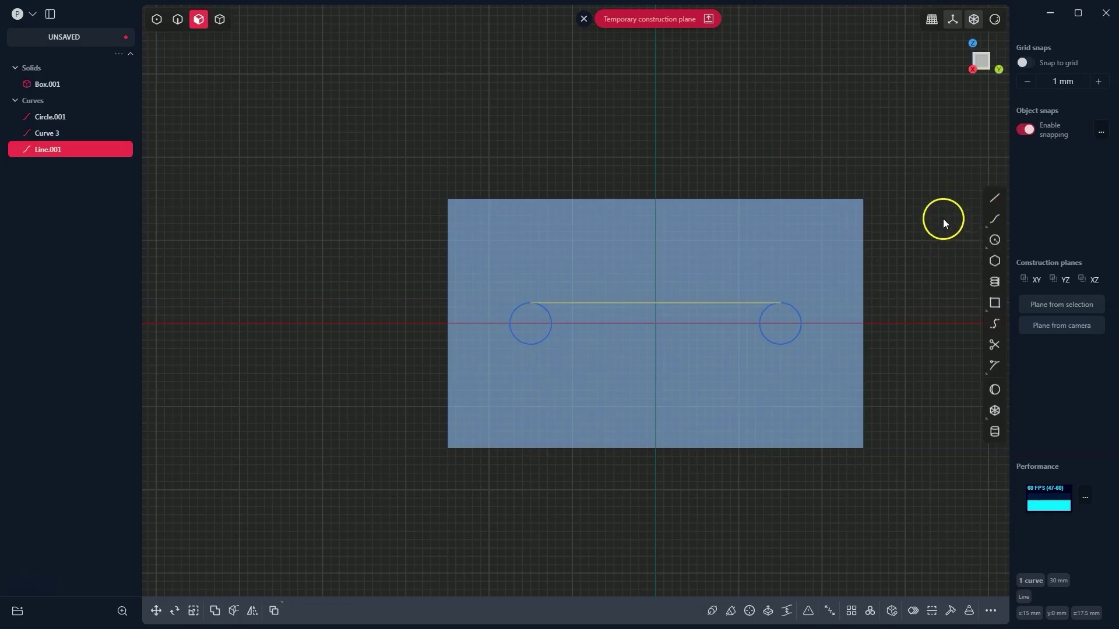
# Draw a second 30 mm line joining the lowermost points of the two circles.
pyautogui.click(994, 199)
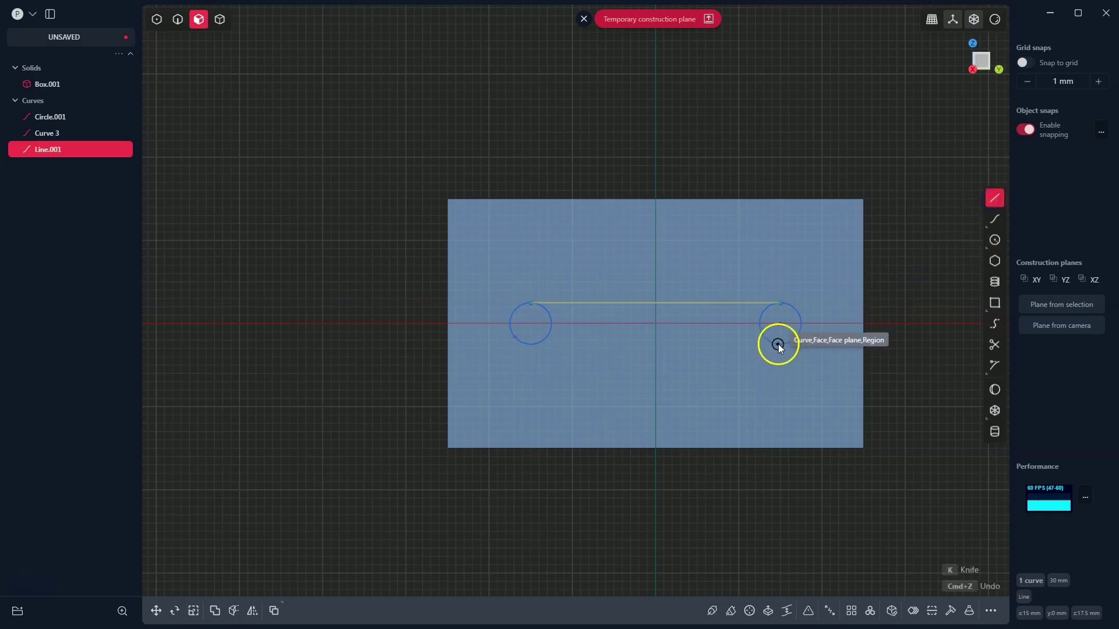
pyautogui.click(781, 345)
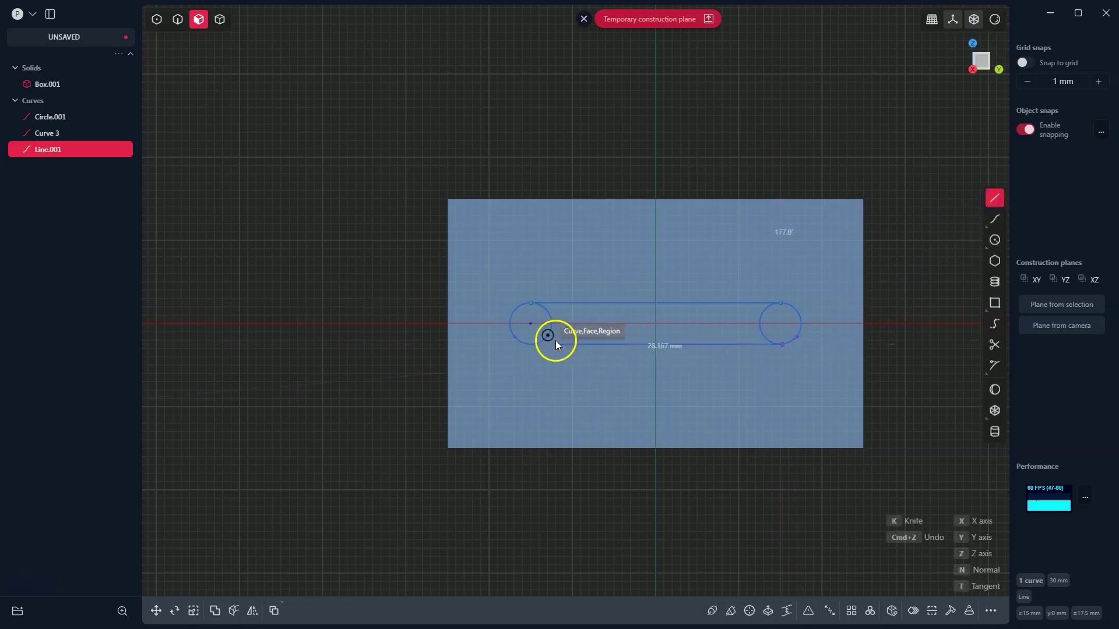
pyautogui.click(526, 344)
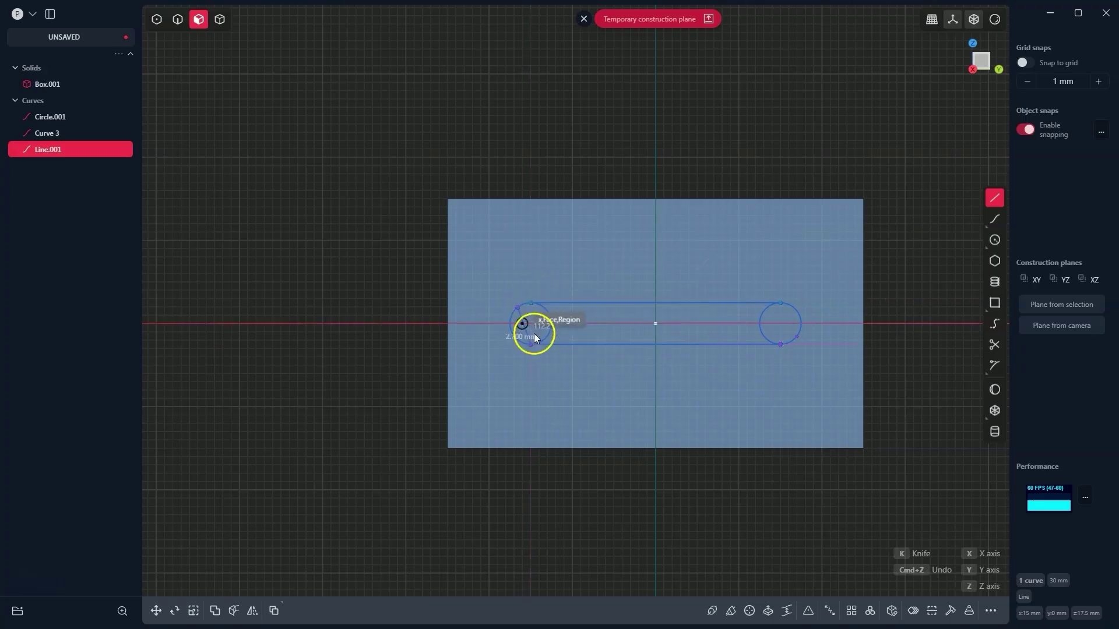
pyautogui.rightClick(529, 271)
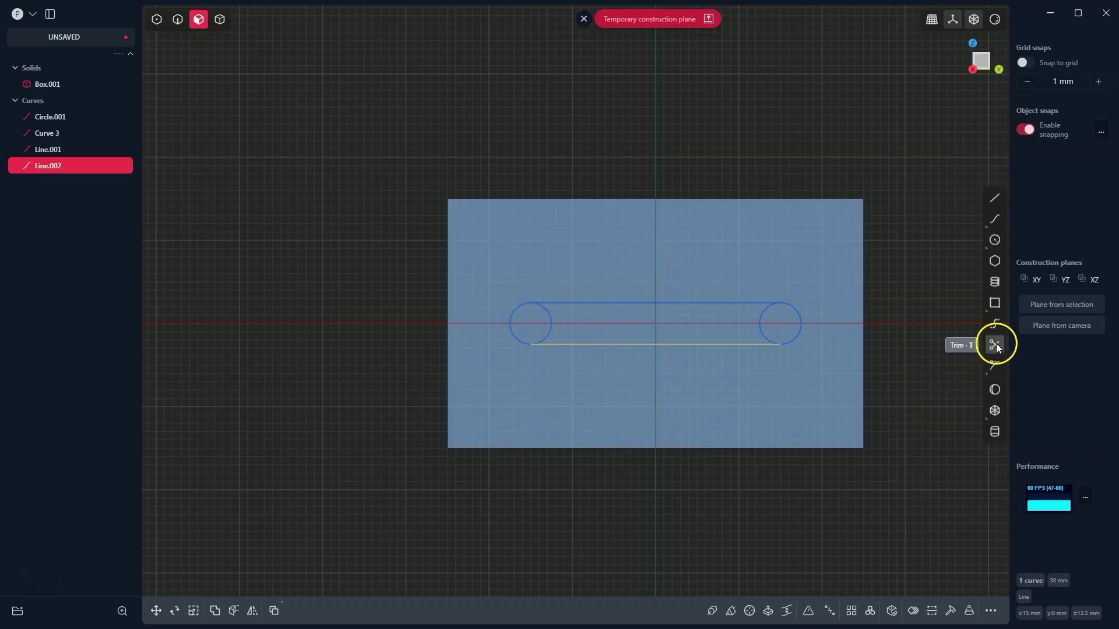
# Trim away the inner halves of both circles to leave a slot outline.
pyautogui.click(995, 344)
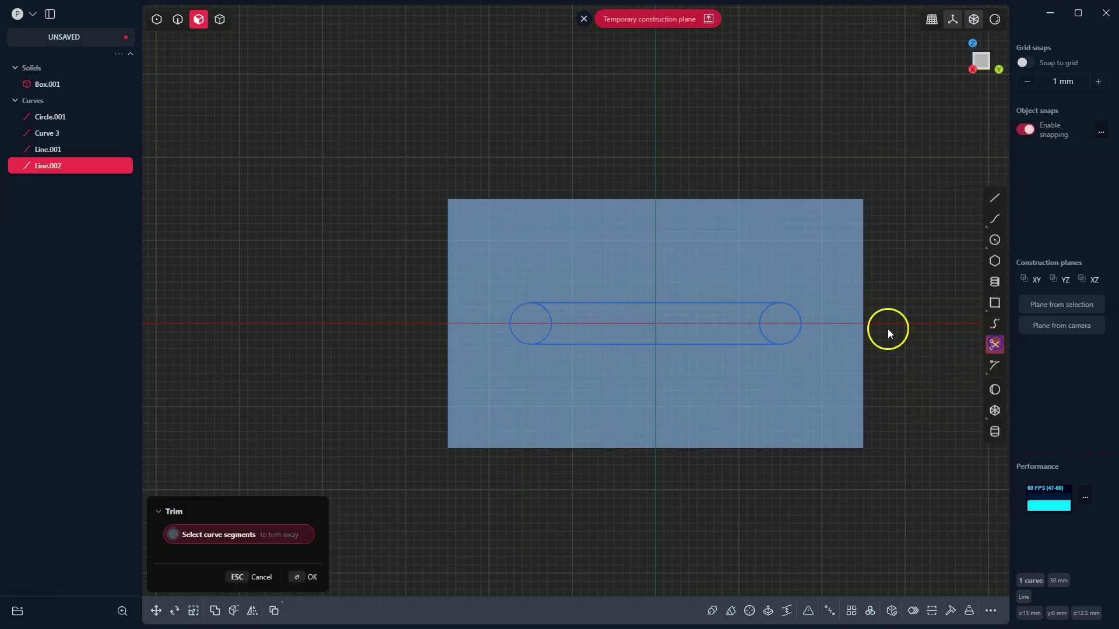
pyautogui.click(551, 311)
pyautogui.press('Return')
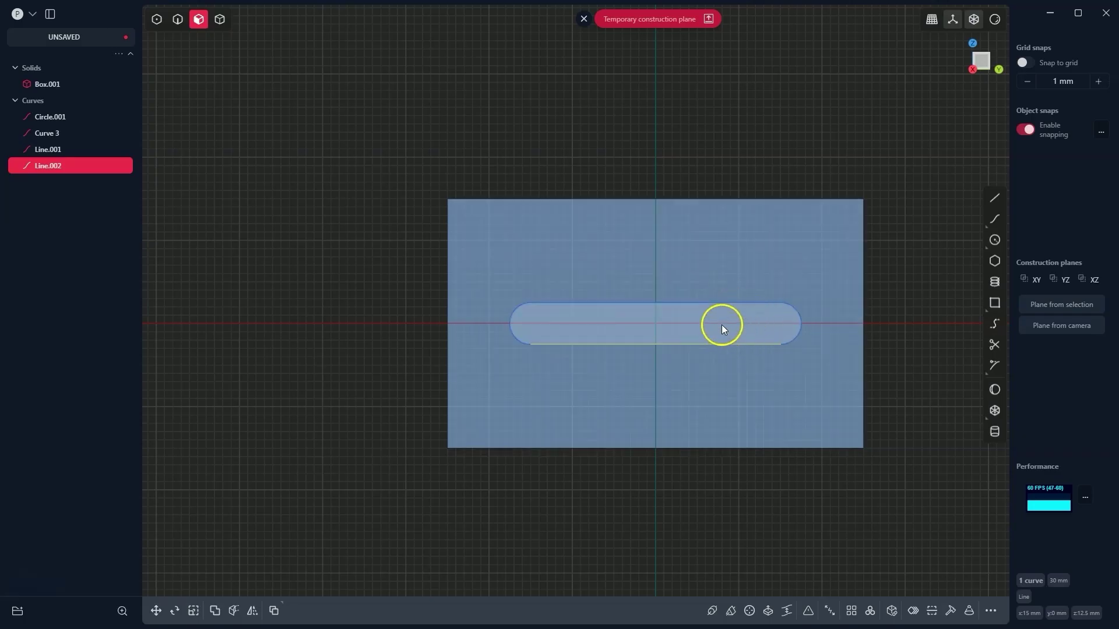
# Switch to edge selection and pick the slot outline's arcs and lines one by one to check whether they are separate curves.
pyautogui.press('2')
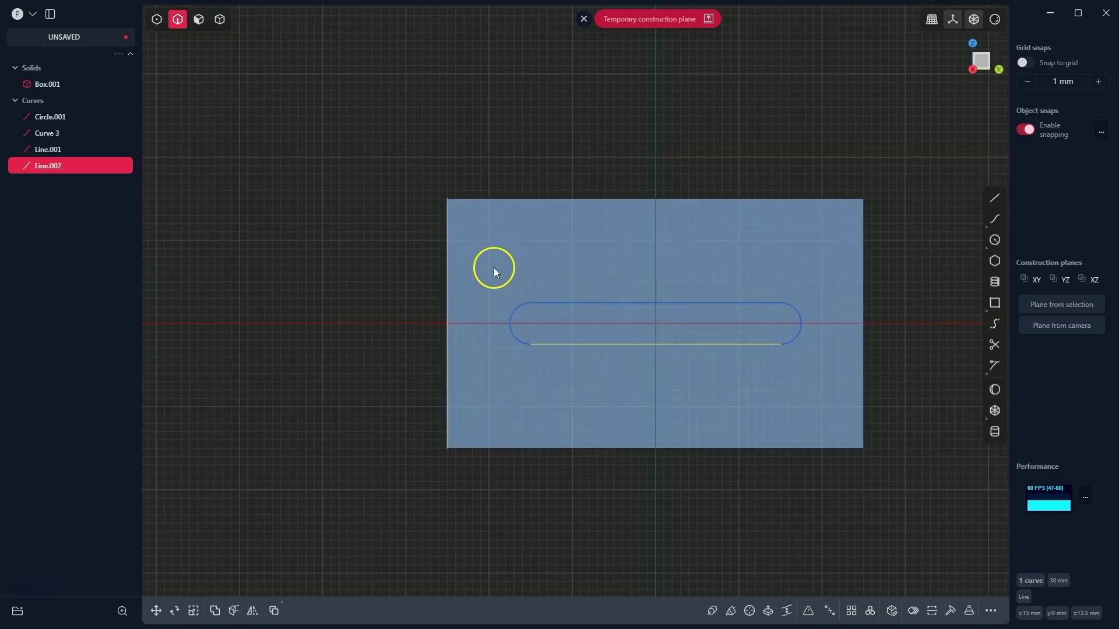
pyautogui.click(519, 305)
pyautogui.click(536, 302)
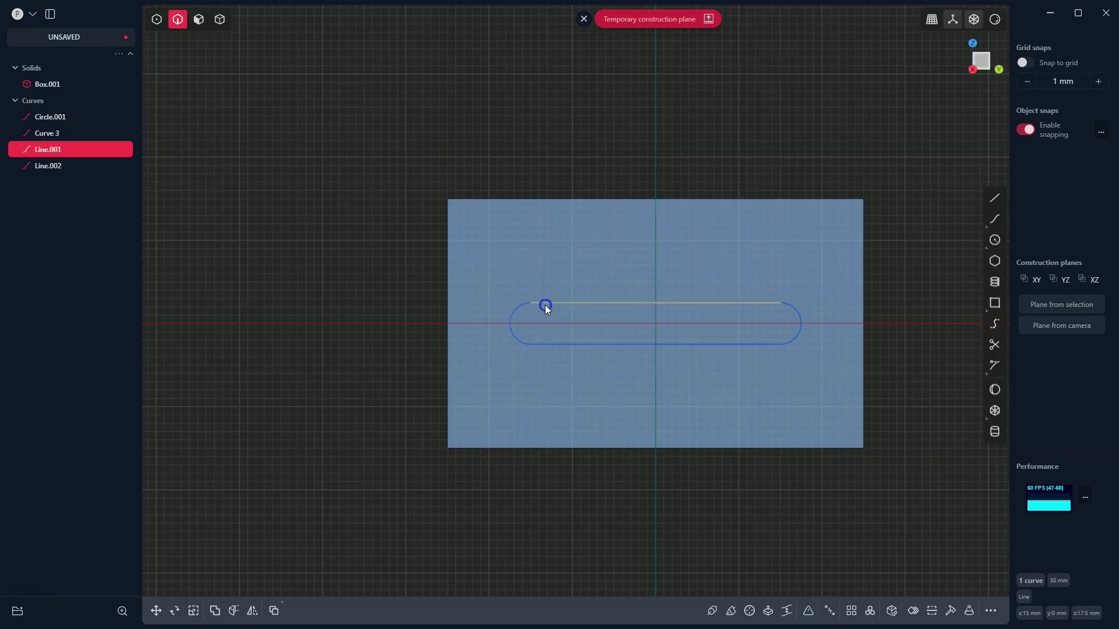
pyautogui.click(788, 305)
pyautogui.click(771, 345)
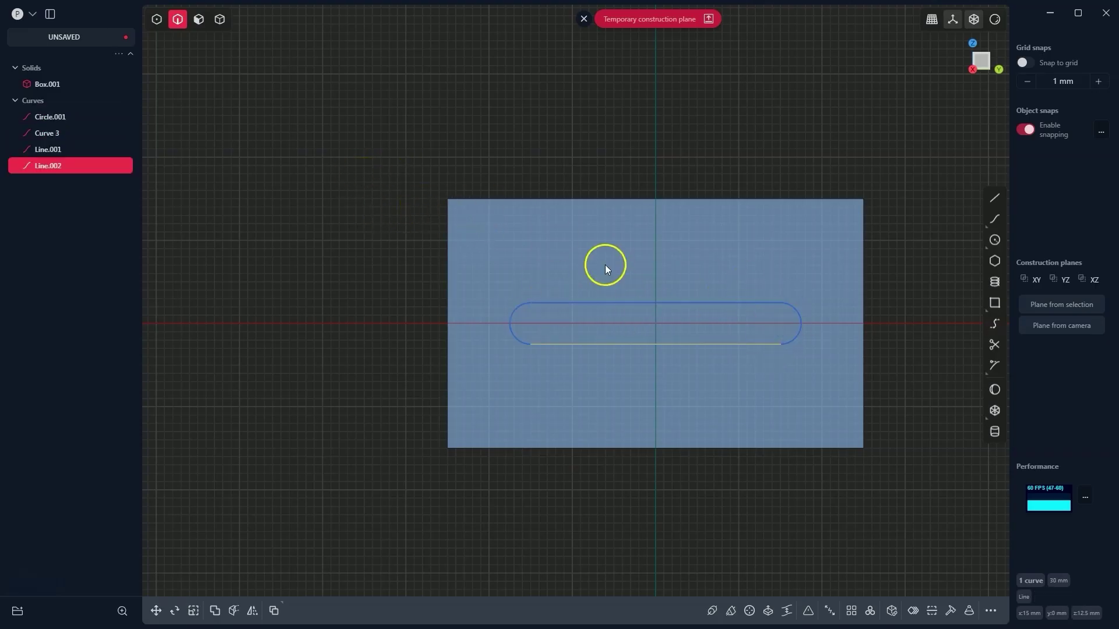
# Select both arcs and both lines of the slot outline and join them into a single curve.
pyautogui.click(54, 116)
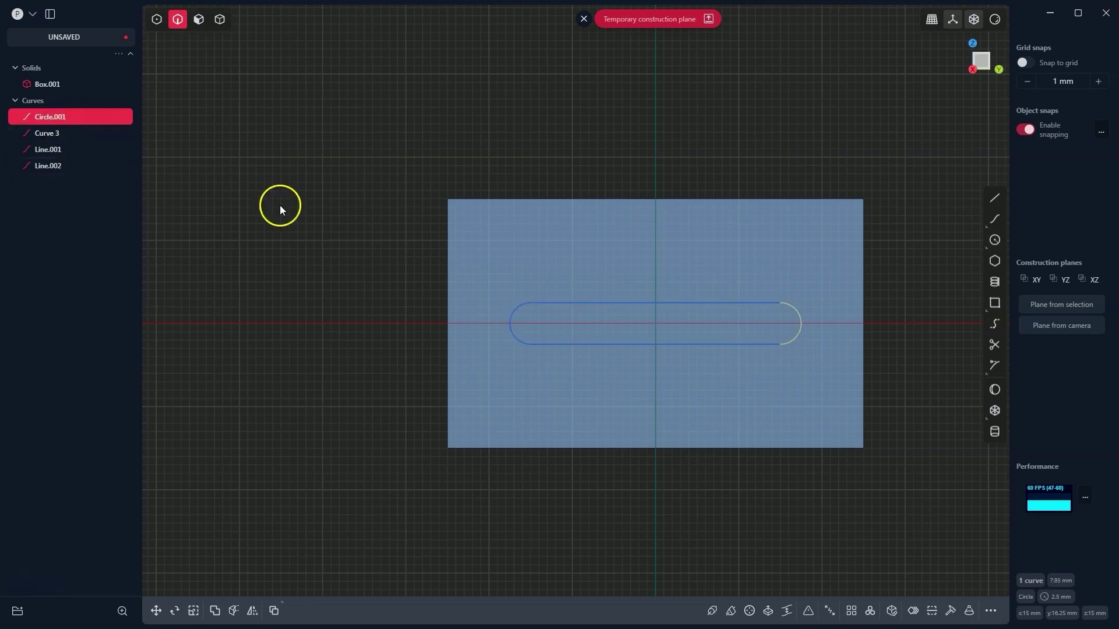
pyautogui.moveTo(128, 124)
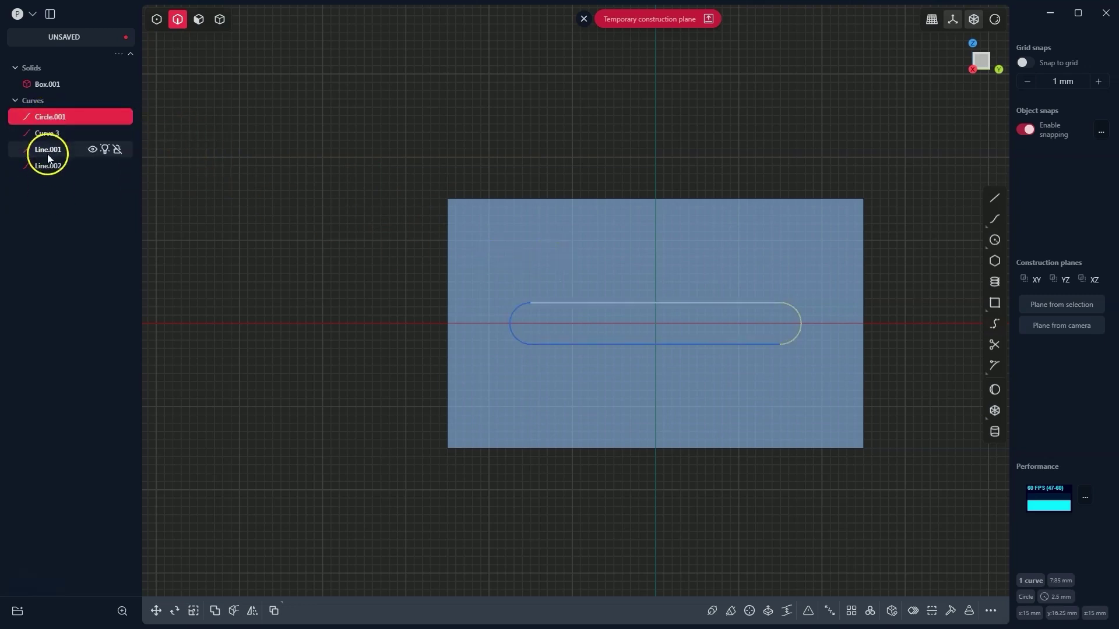
pyautogui.click(717, 348)
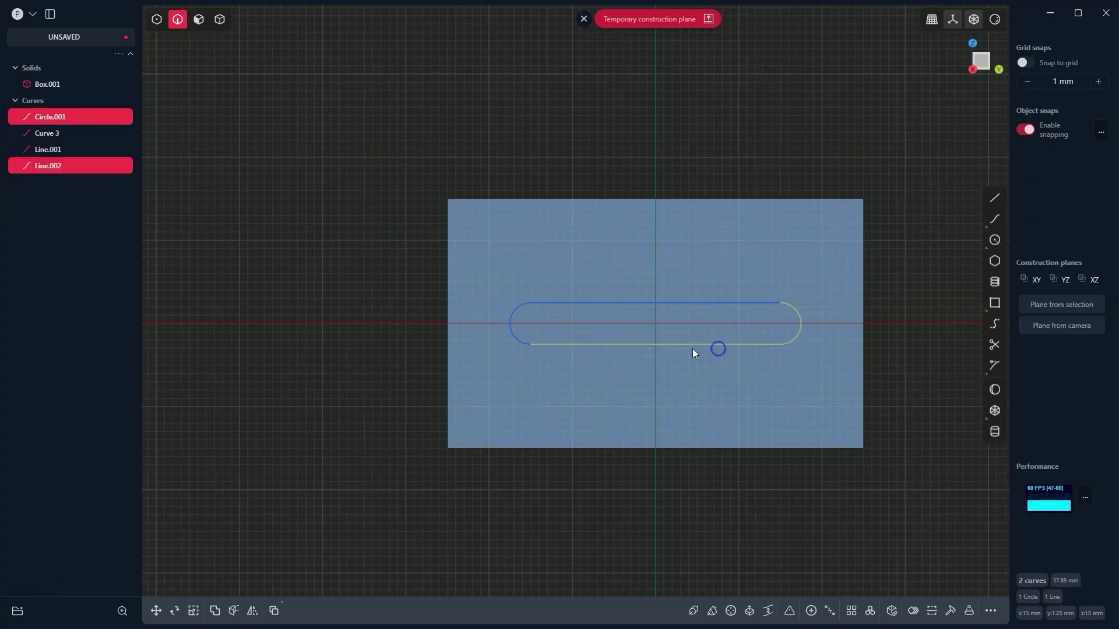
pyautogui.click(522, 336)
pyautogui.click(555, 303)
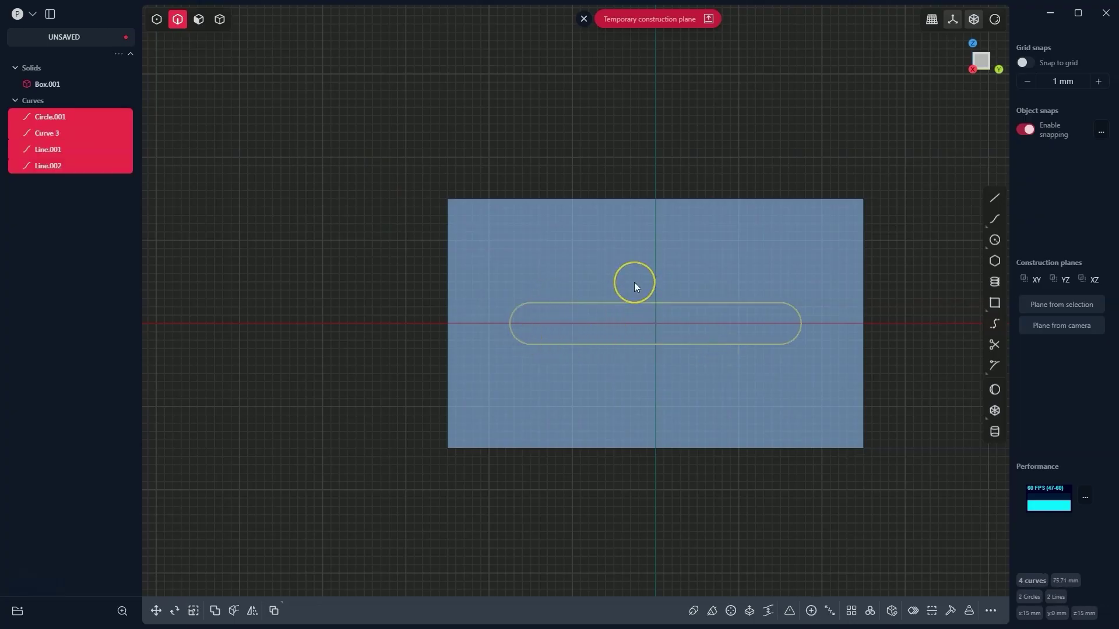
pyautogui.click(634, 284)
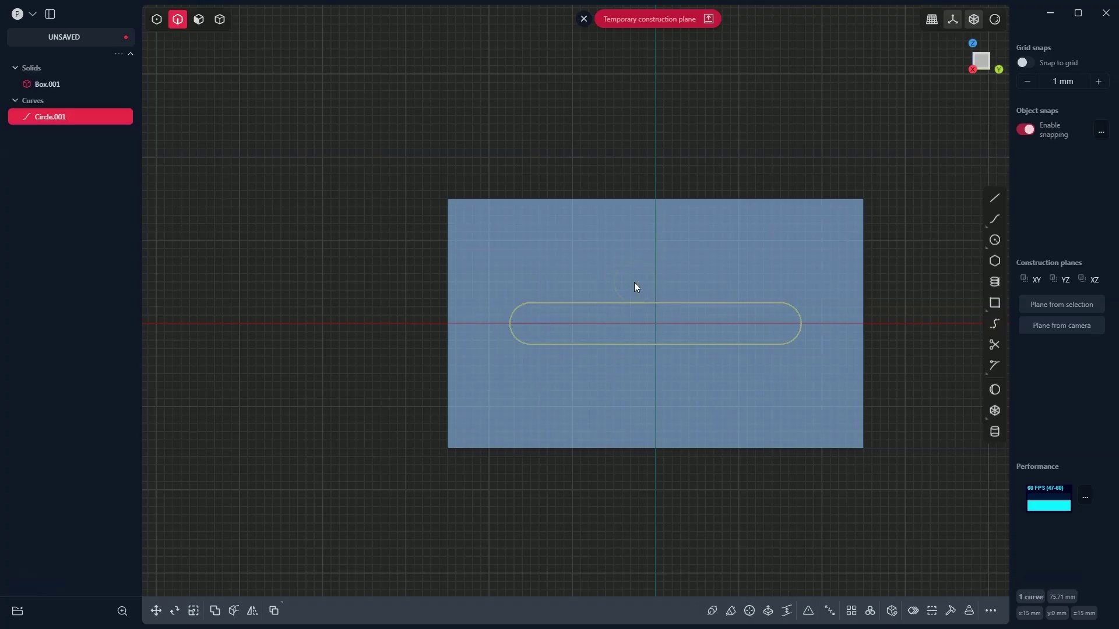
# Move the joined slot curve 8 mm up along the Z axis.
pyautogui.moveTo(634, 285); pyautogui.dragTo(673, 299)
pyautogui.press('g')
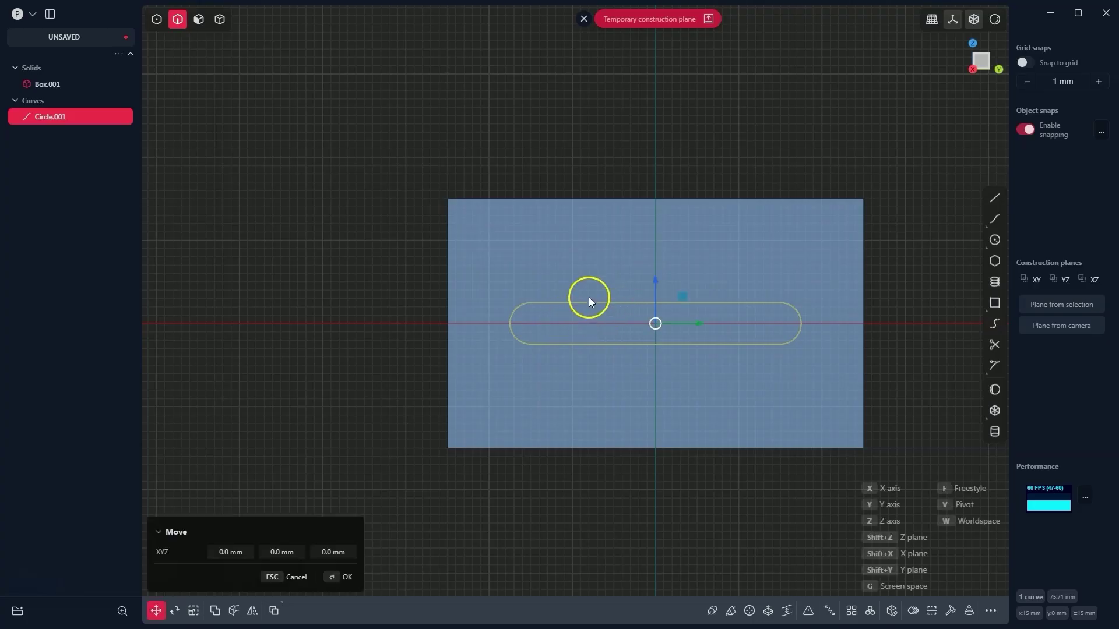
pyautogui.press('z')
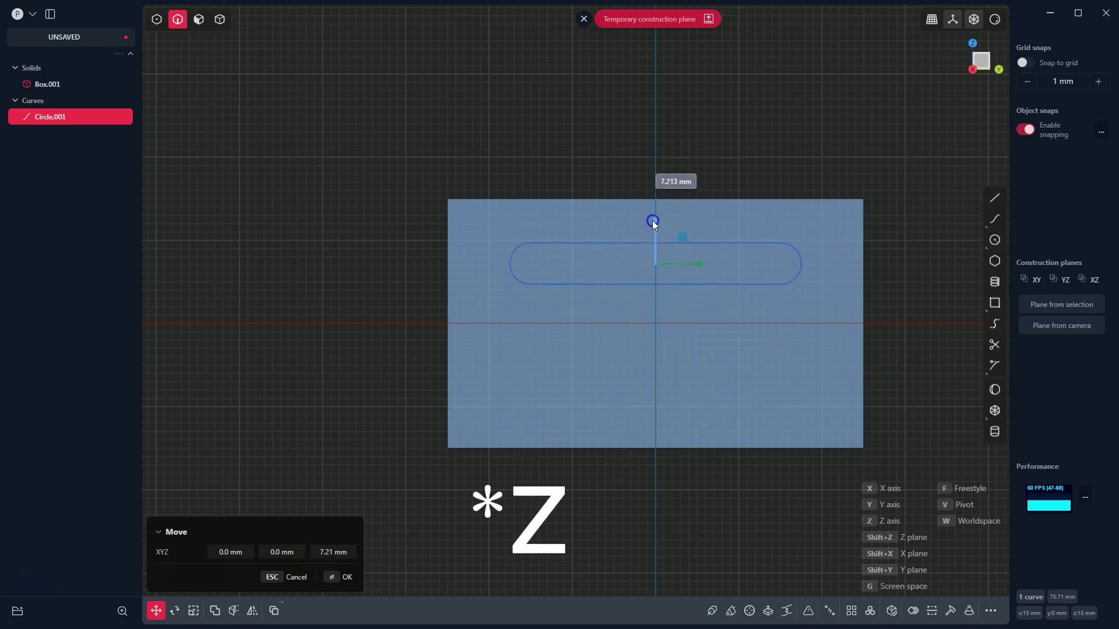
pyautogui.click(670, 239)
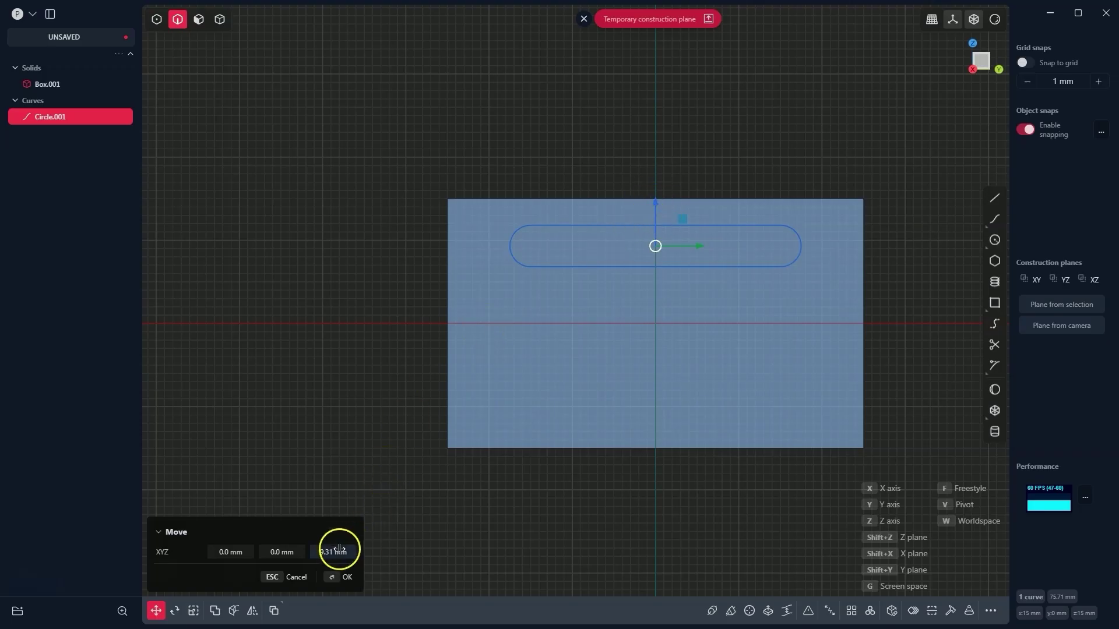
pyautogui.click(317, 553)
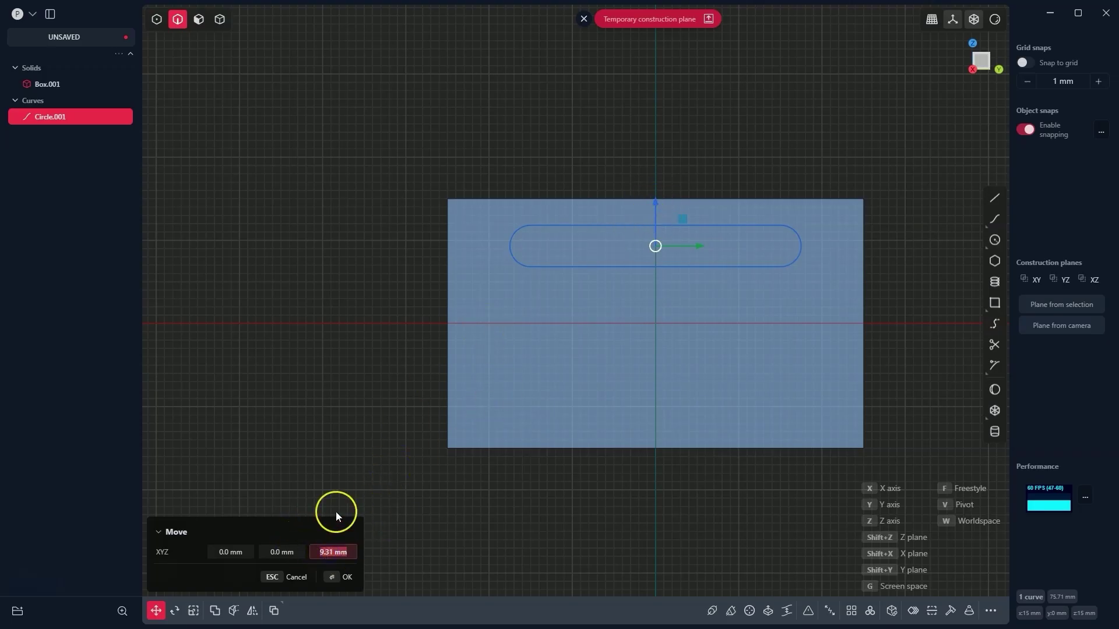
pyautogui.write('8')
pyautogui.click(282, 552)
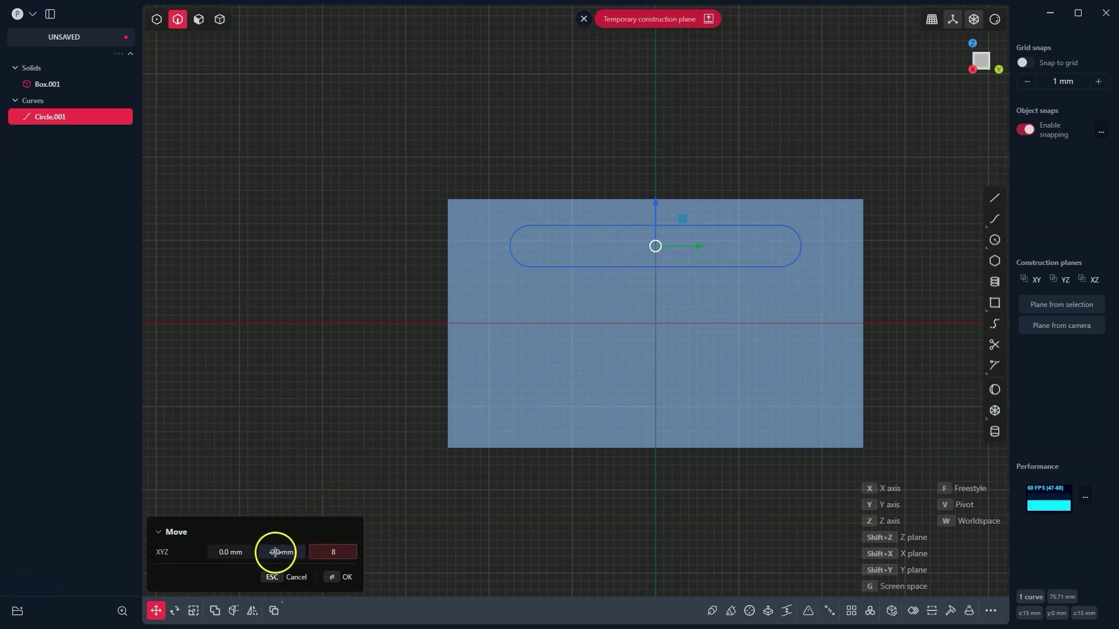
pyautogui.click(343, 577)
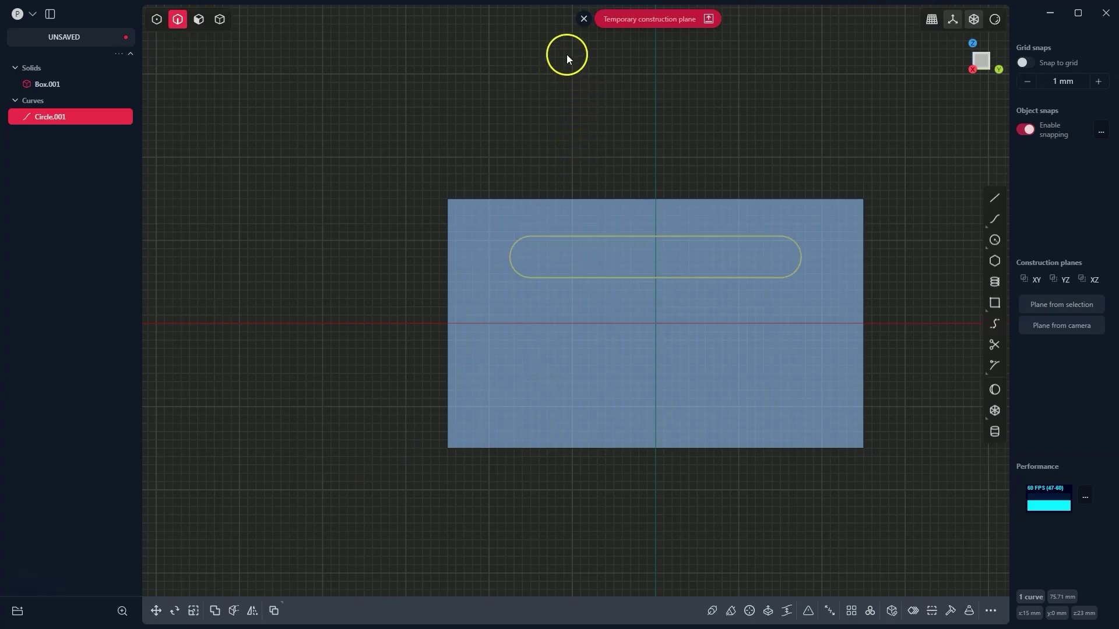
# Exit the temporary construction plane, view the box at an angle and switch to face selection.
pyautogui.click(583, 21)
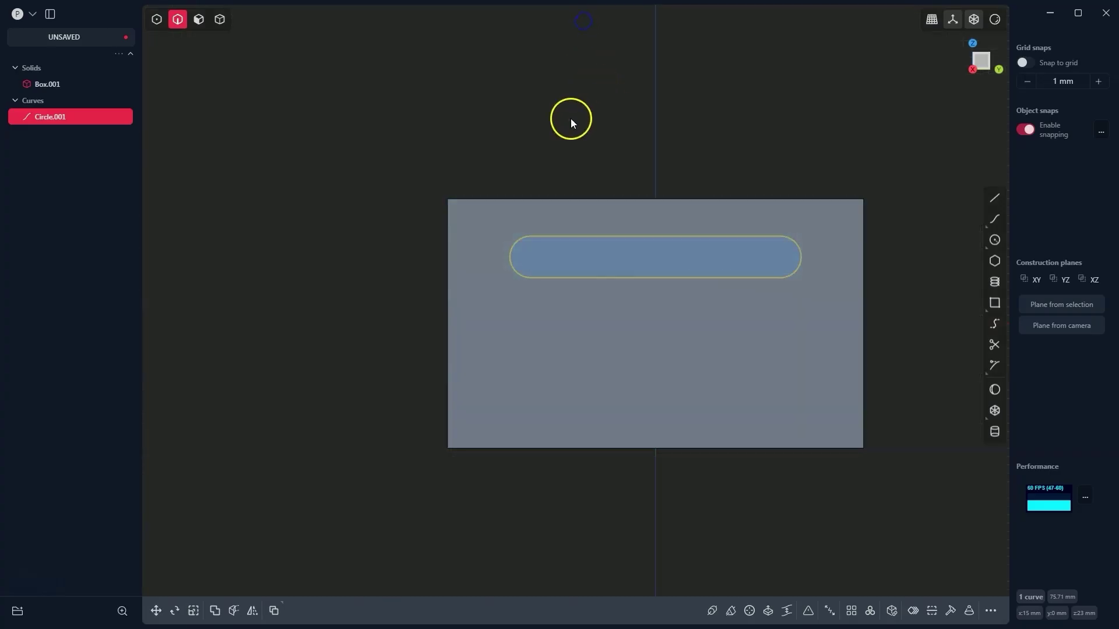
pyautogui.moveTo(509, 155); pyautogui.dragTo(647, 270, button='middle')
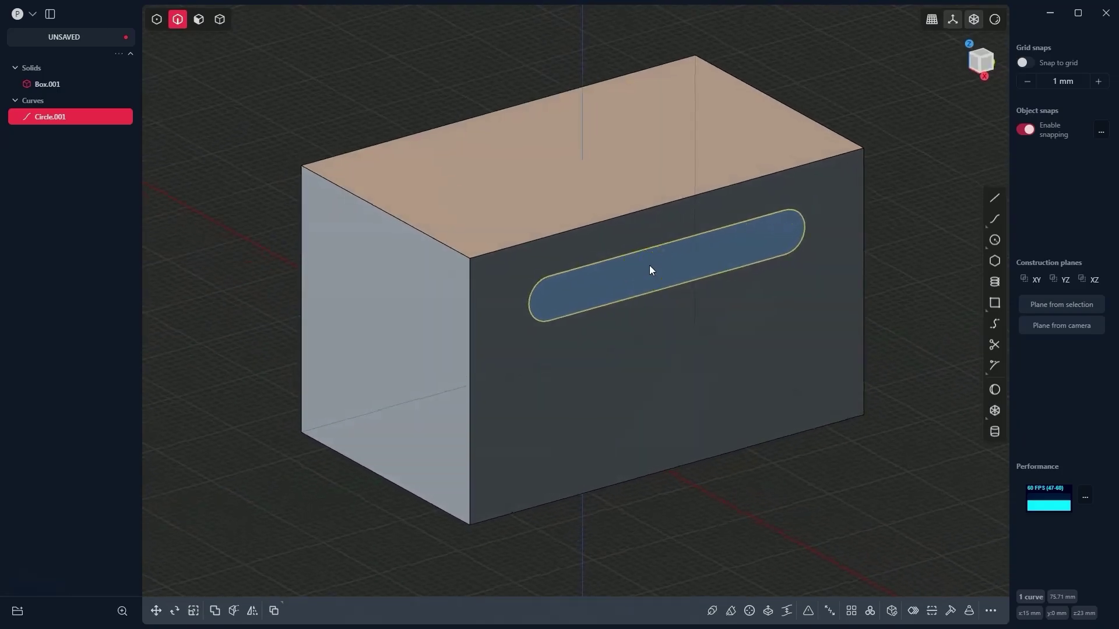
pyautogui.press('3')
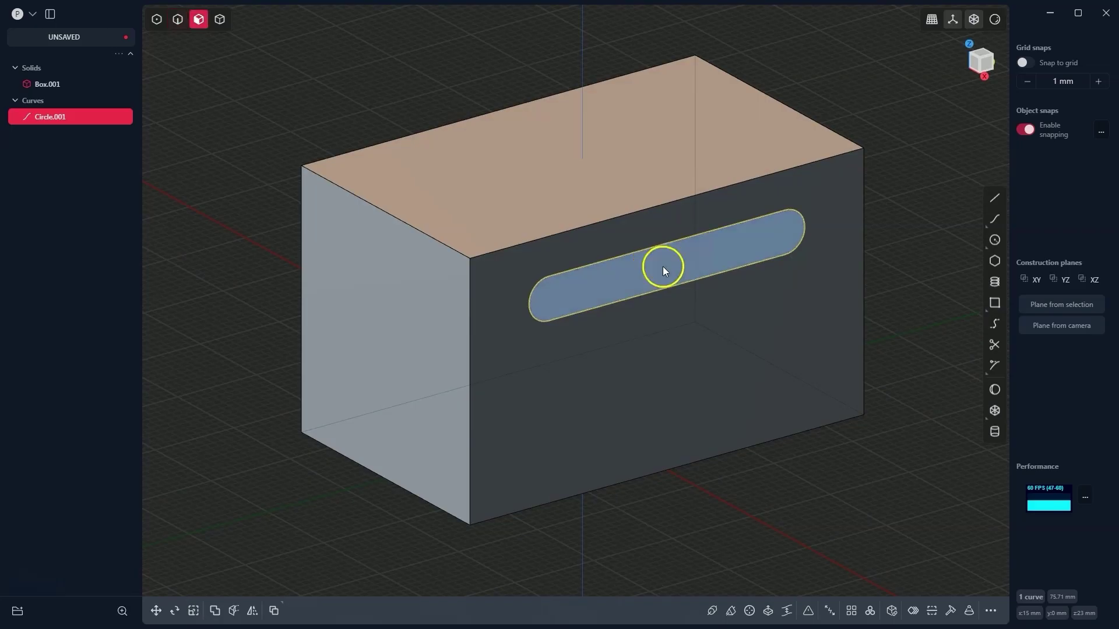
# Extrude the slot region about 47 mm through the box as a cut, then hide the slot's sketch curve.
pyautogui.click(671, 262)
pyautogui.press('e')
pyautogui.scroll(-1, 673, 261)
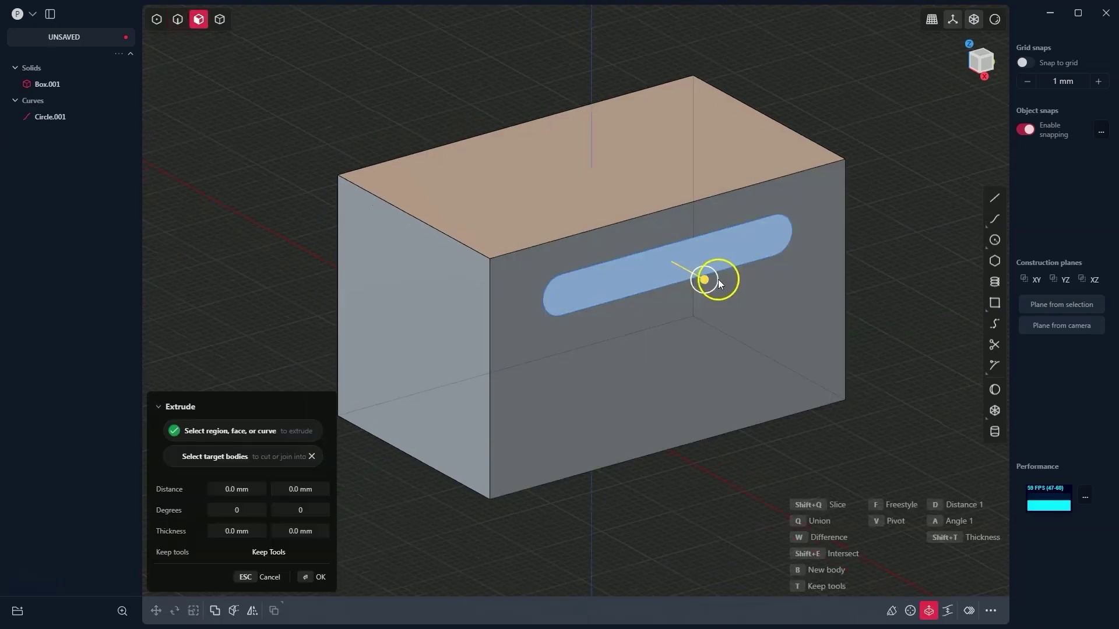
pyautogui.moveTo(704, 281); pyautogui.dragTo(467, 140)
pyautogui.moveTo(582, 257); pyautogui.dragTo(422, 180, button='middle')
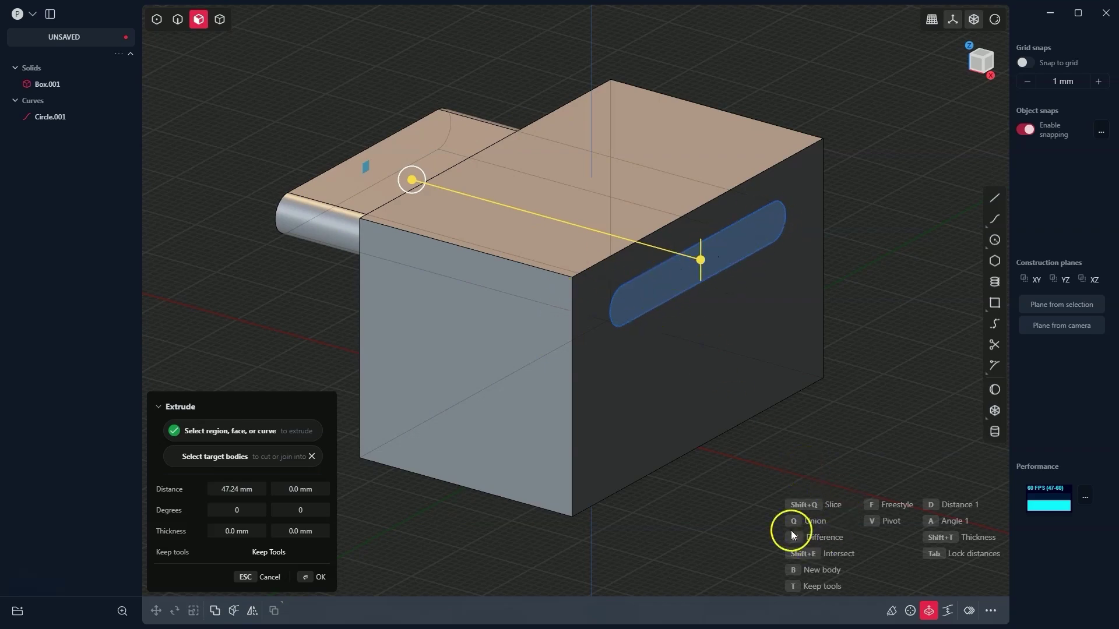
pyautogui.click(547, 397)
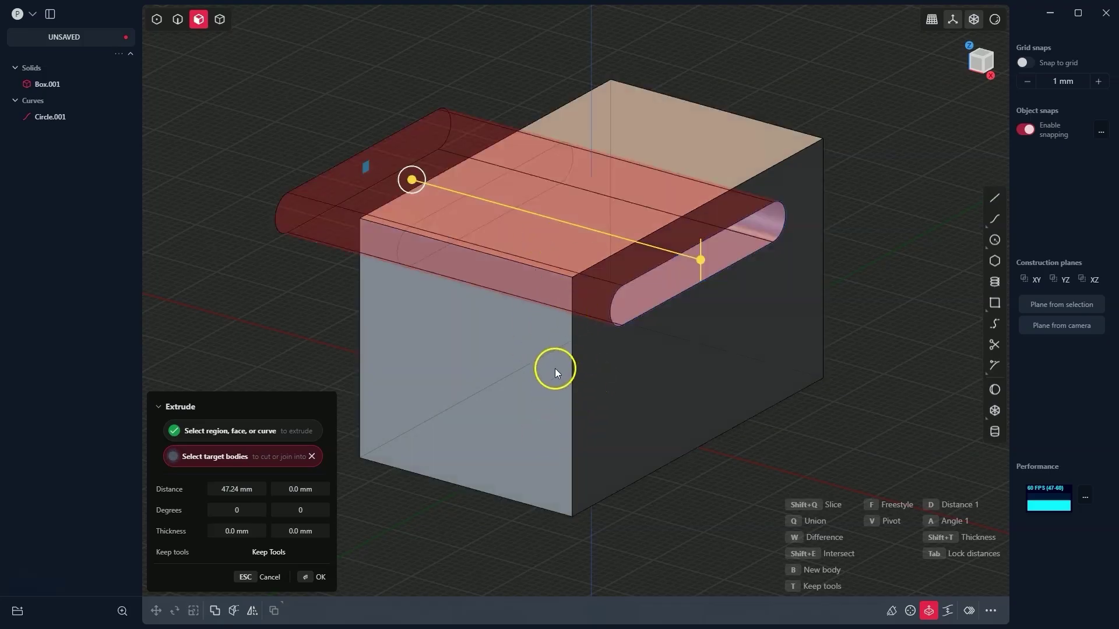
pyautogui.click(315, 579)
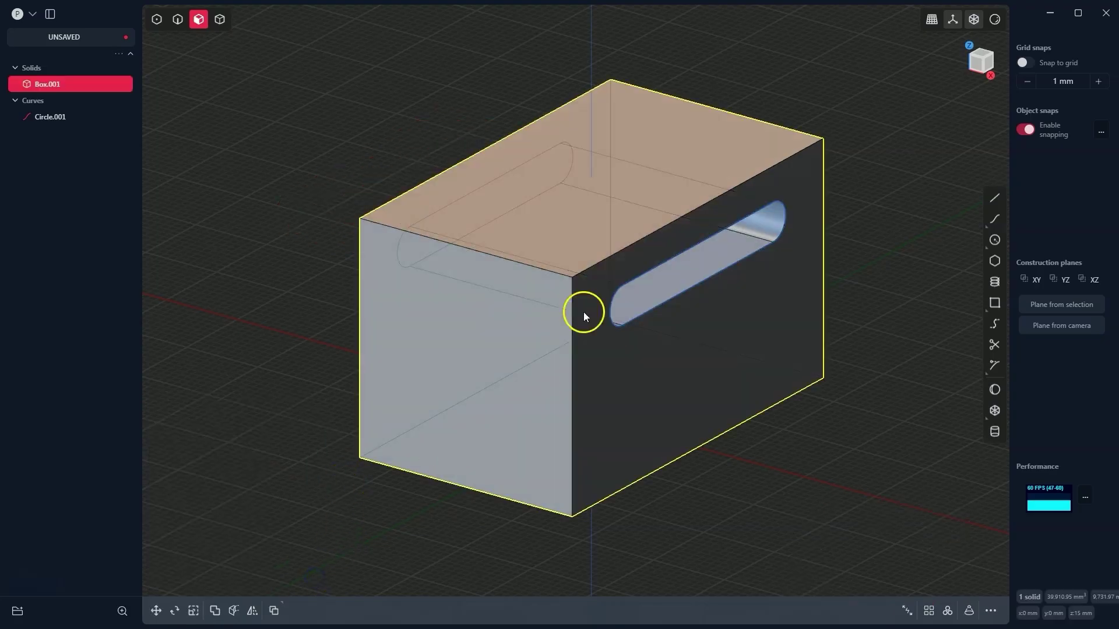
pyautogui.press('KP_3')
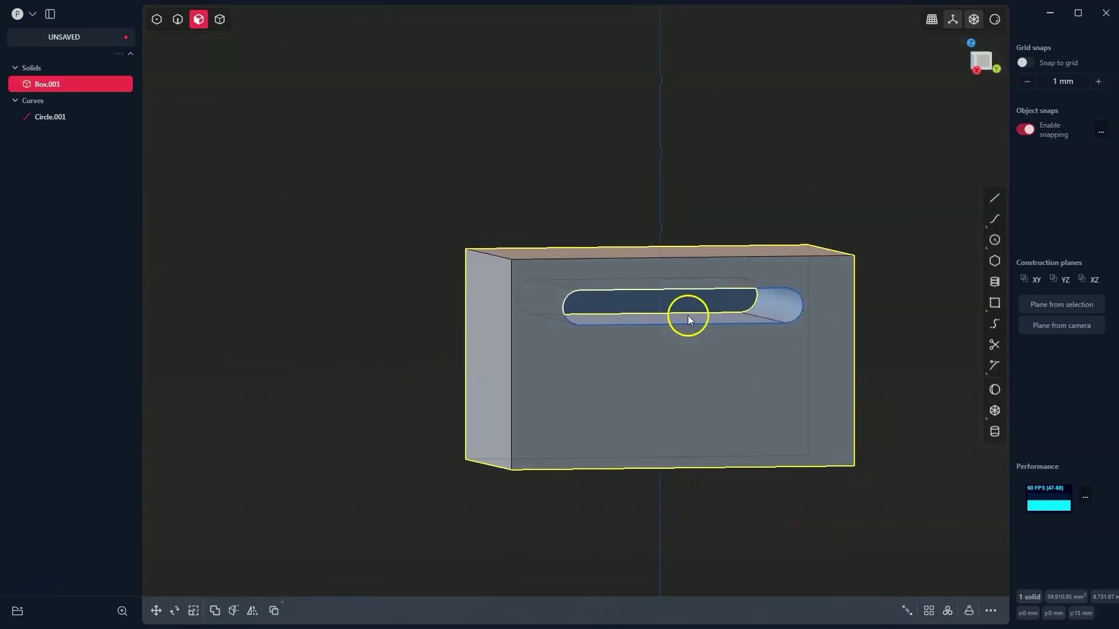
pyautogui.click(92, 119)
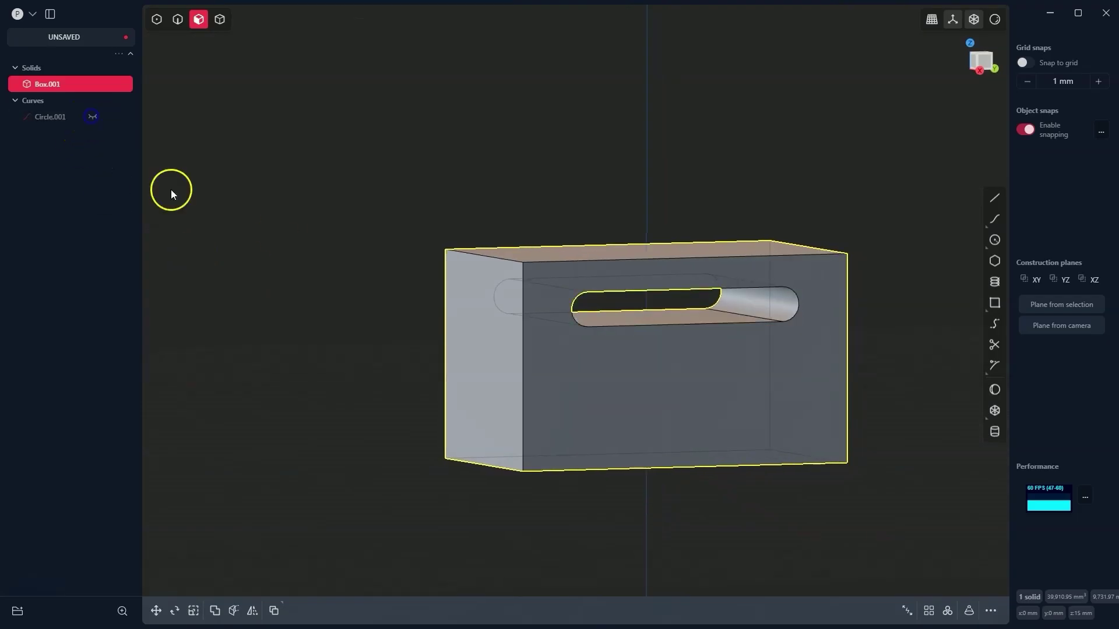
# Sketch a 20 x 50 mm center rectangle at the origin on a temporary construction plane on the box's upper face, and exit the plane.
pyautogui.press('KP_8')
pyautogui.moveTo(517, 464); pyautogui.dragTo(483, 275, button='middle')
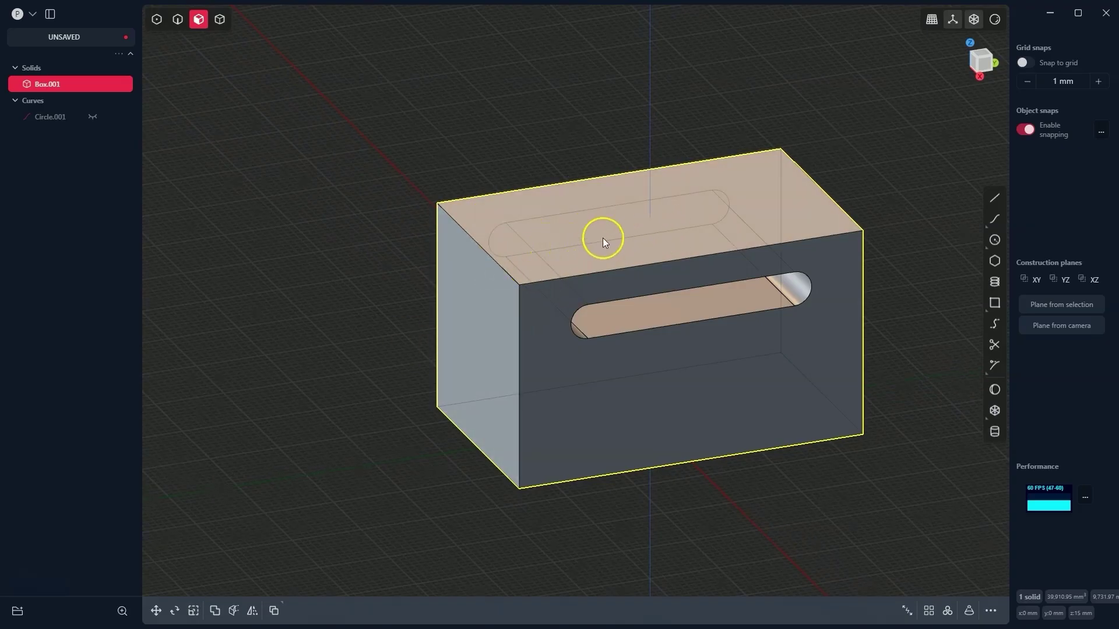
pyautogui.click(586, 226)
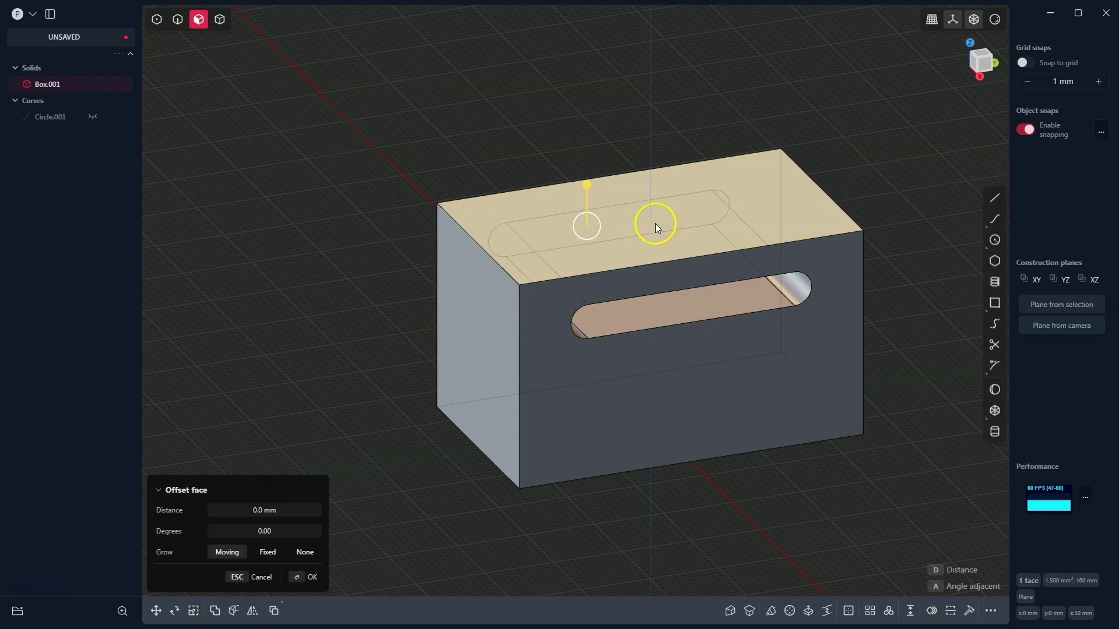
pyautogui.press('/')
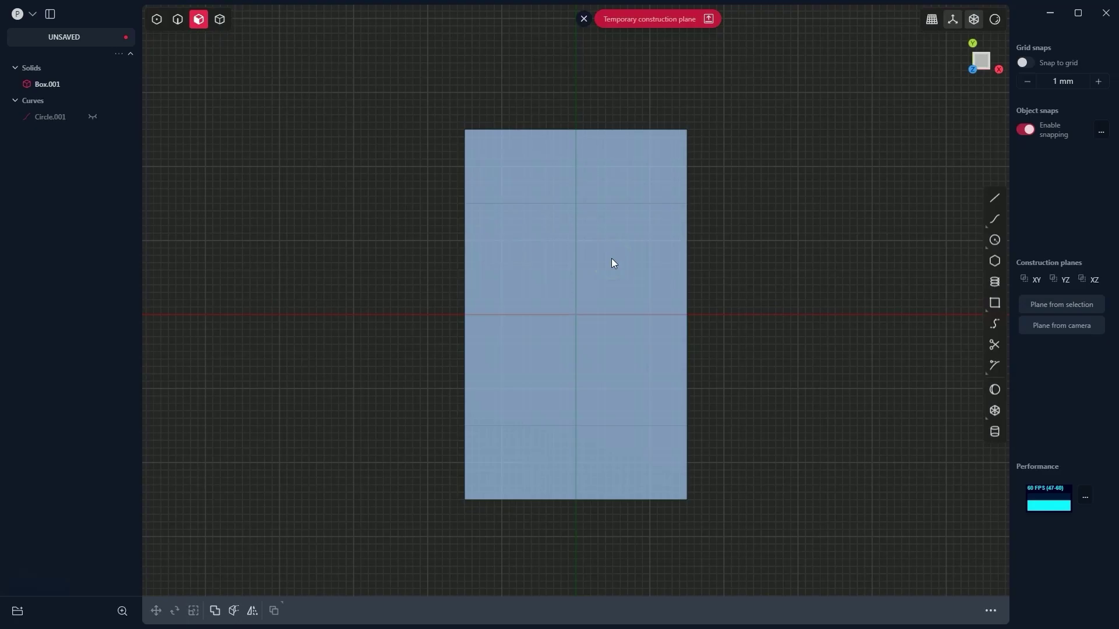
pyautogui.click(994, 304)
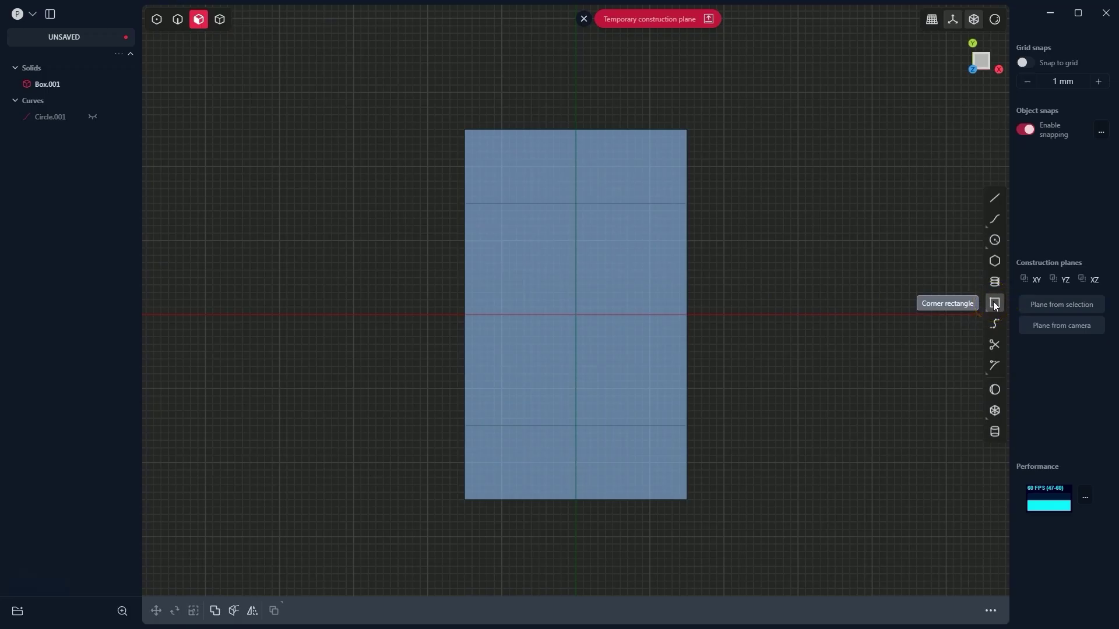
pyautogui.moveTo(994, 304); pyautogui.dragTo(968, 301)
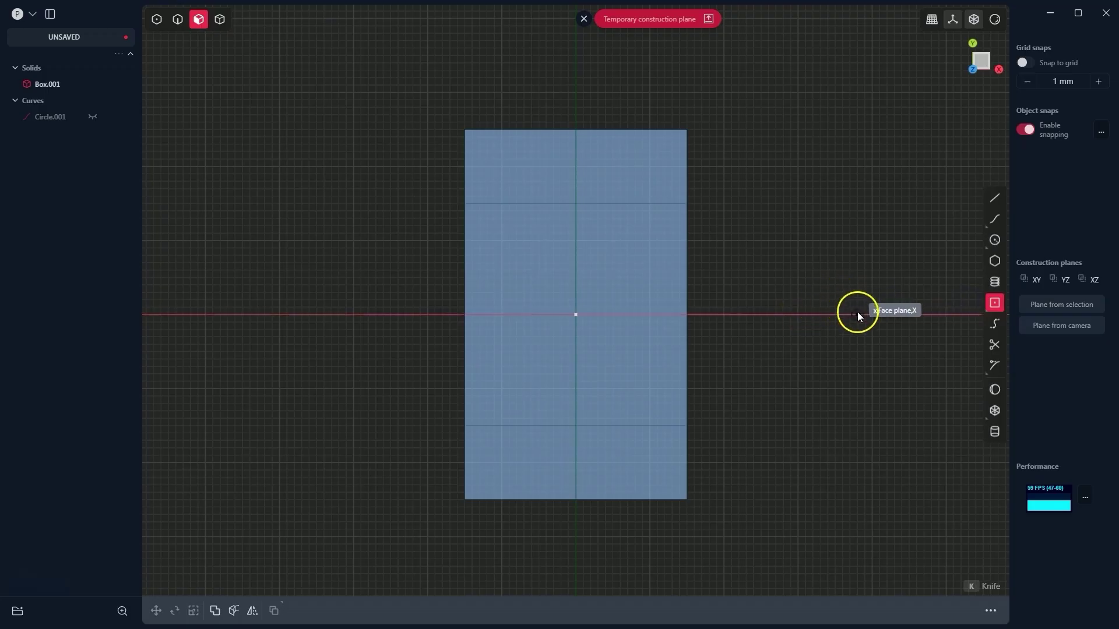
pyautogui.click(576, 315)
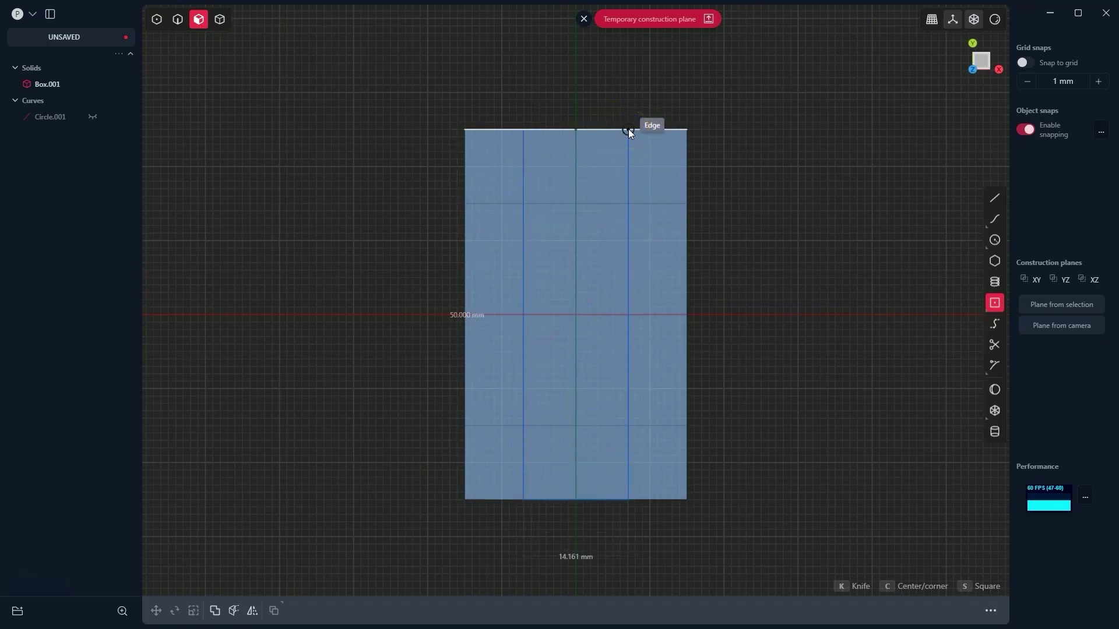
pyautogui.moveTo(629, 128)
pyautogui.mouseDown()
pyautogui.moveTo(619, 124)
pyautogui.moveTo(640, 128)
pyautogui.moveTo(610, 128)
pyautogui.mouseUp()
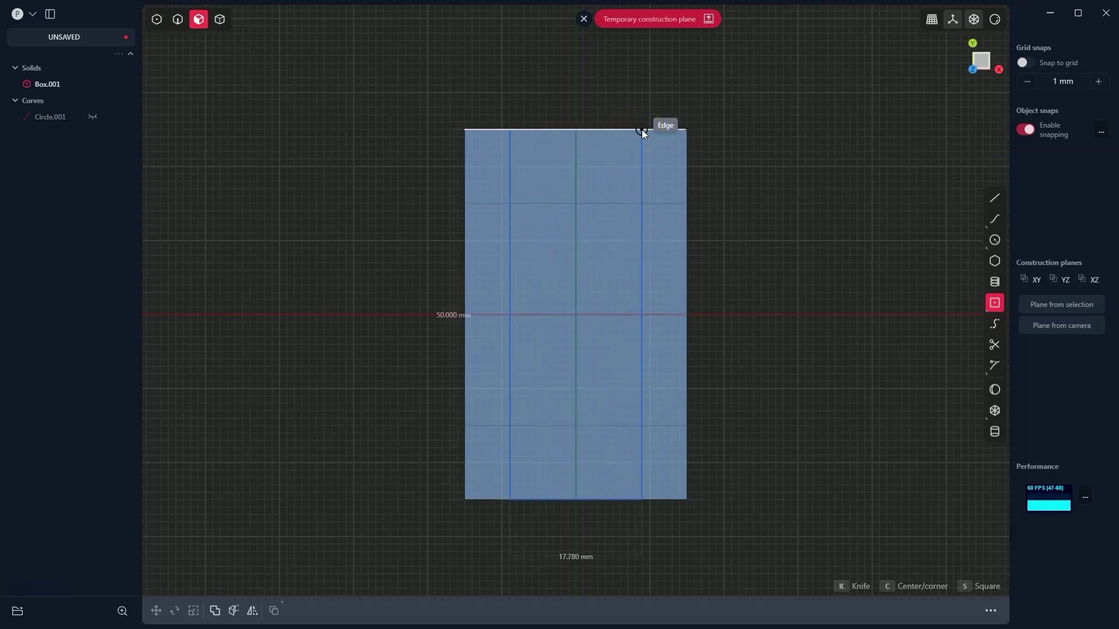
pyautogui.press('Tab')
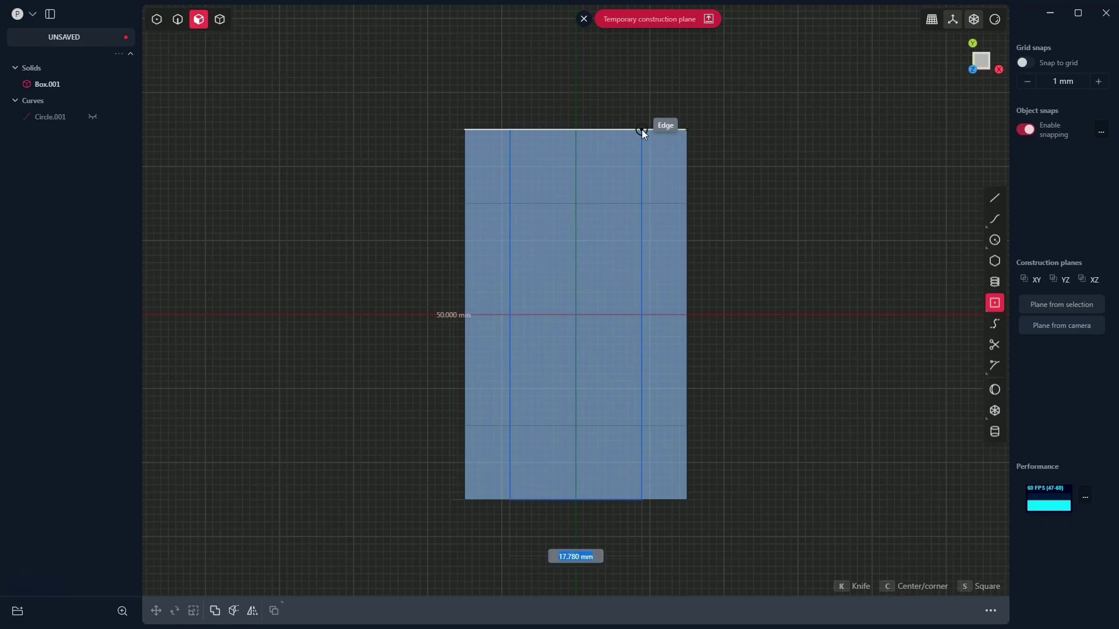
pyautogui.write('20')
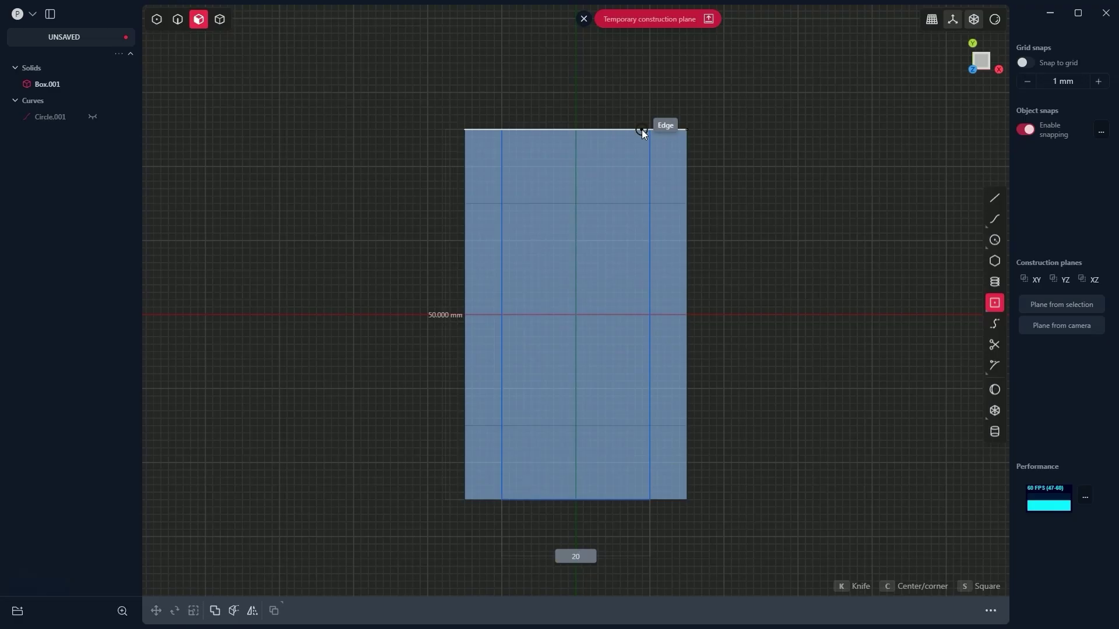
pyautogui.click(642, 129)
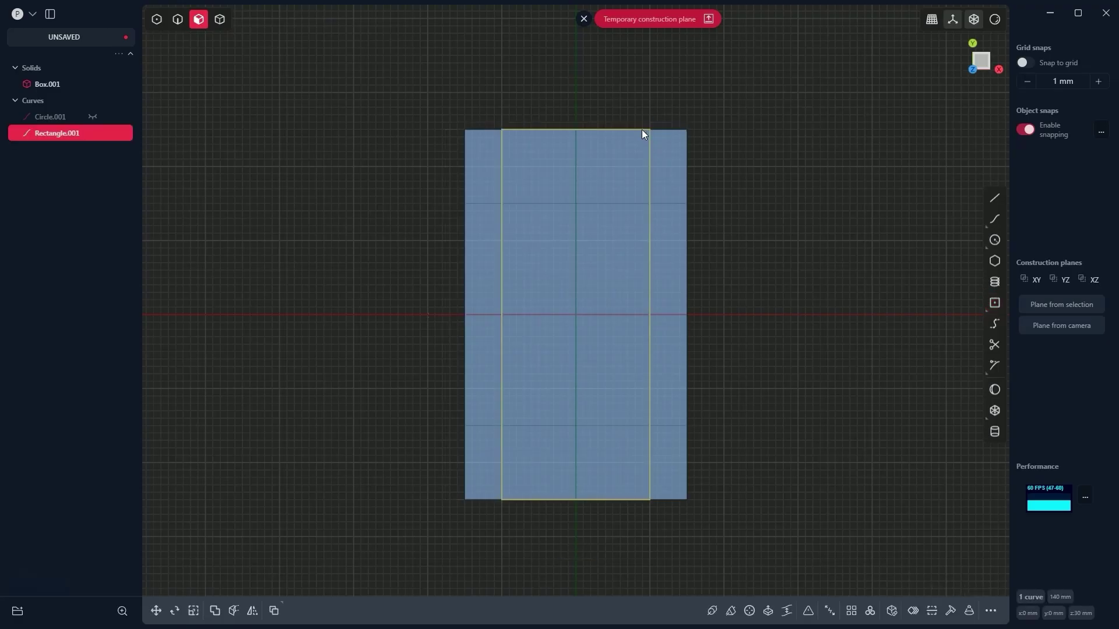
pyautogui.click(585, 24)
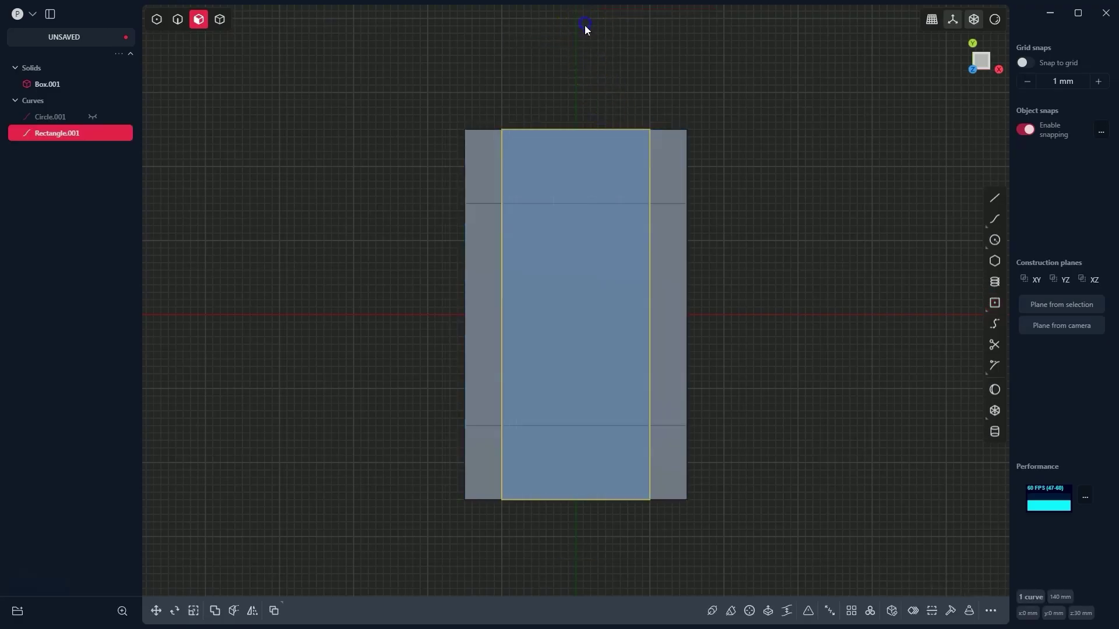
# Extrude the rectangle 25 mm down into the box as a cut to form a U-shaped channel, and hide the rectangle curve.
pyautogui.moveTo(686, 141); pyautogui.dragTo(675, 291, button='middle')
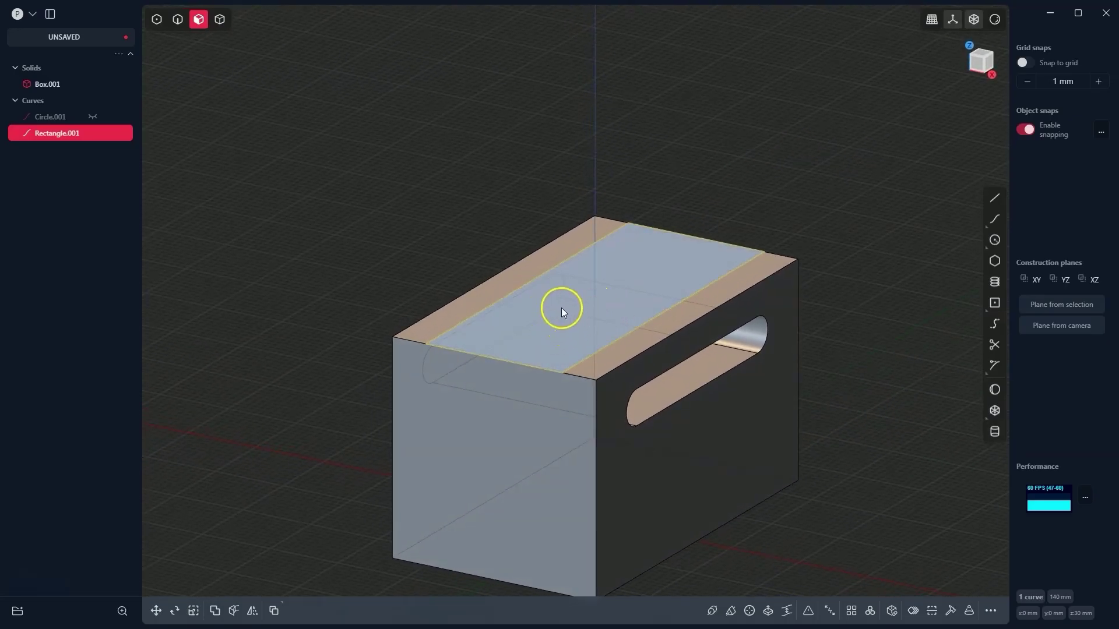
pyautogui.press('x')
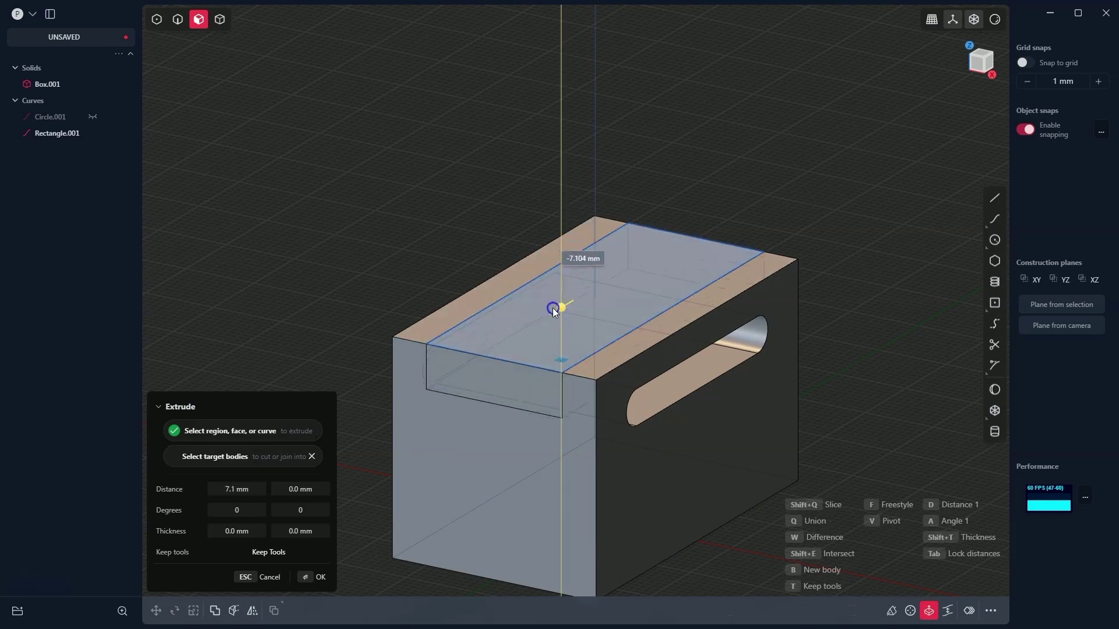
pyautogui.moveTo(553, 311); pyautogui.dragTo(539, 398)
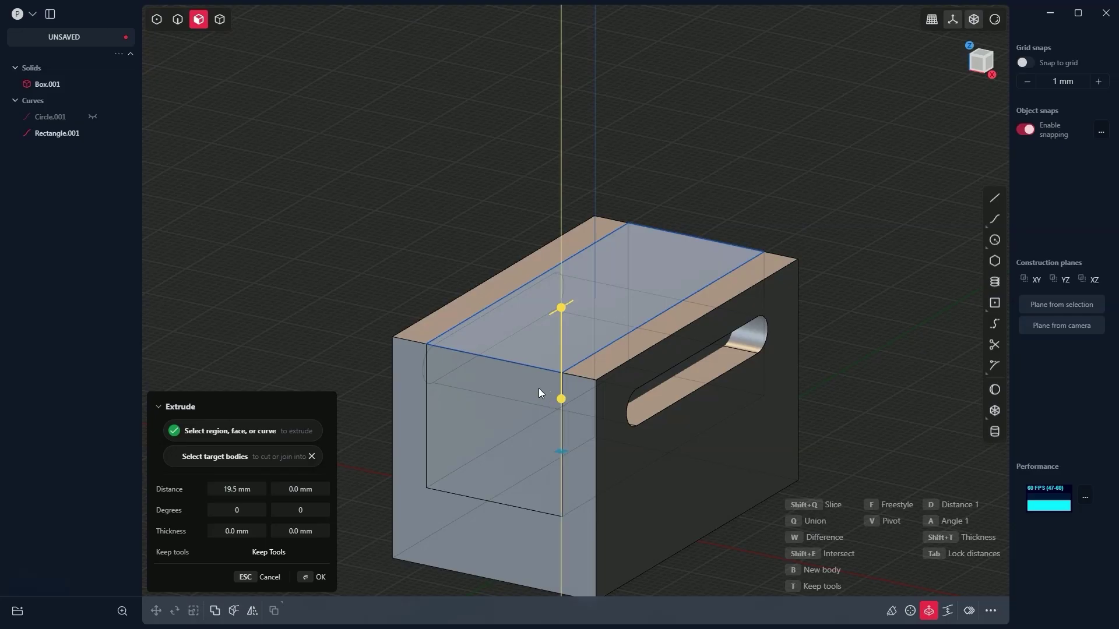
pyautogui.write('-25')
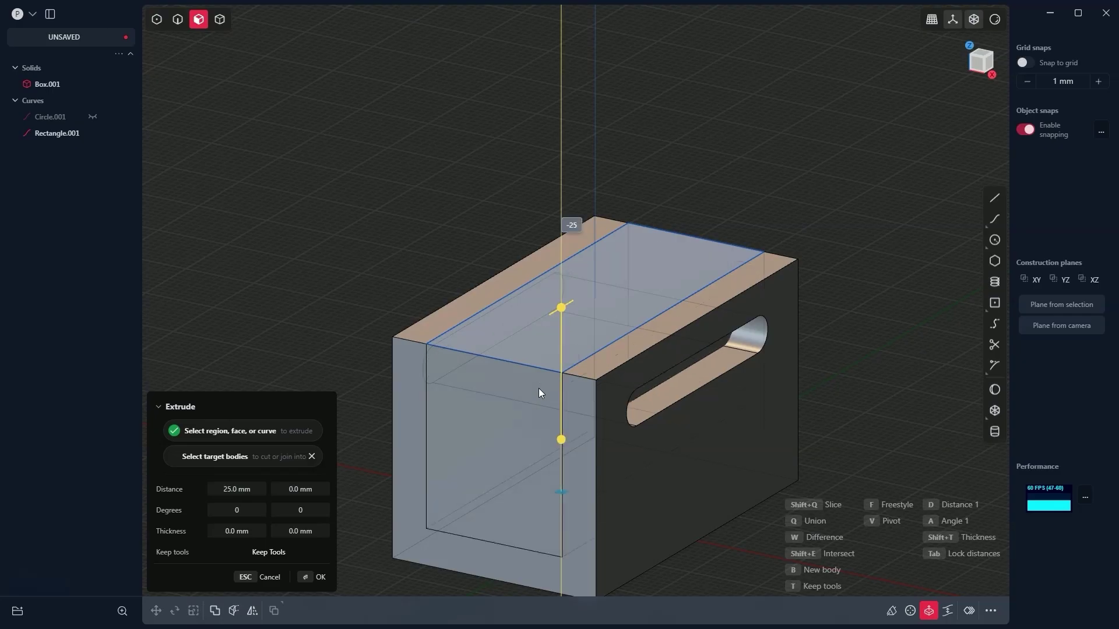
pyautogui.press('Return')
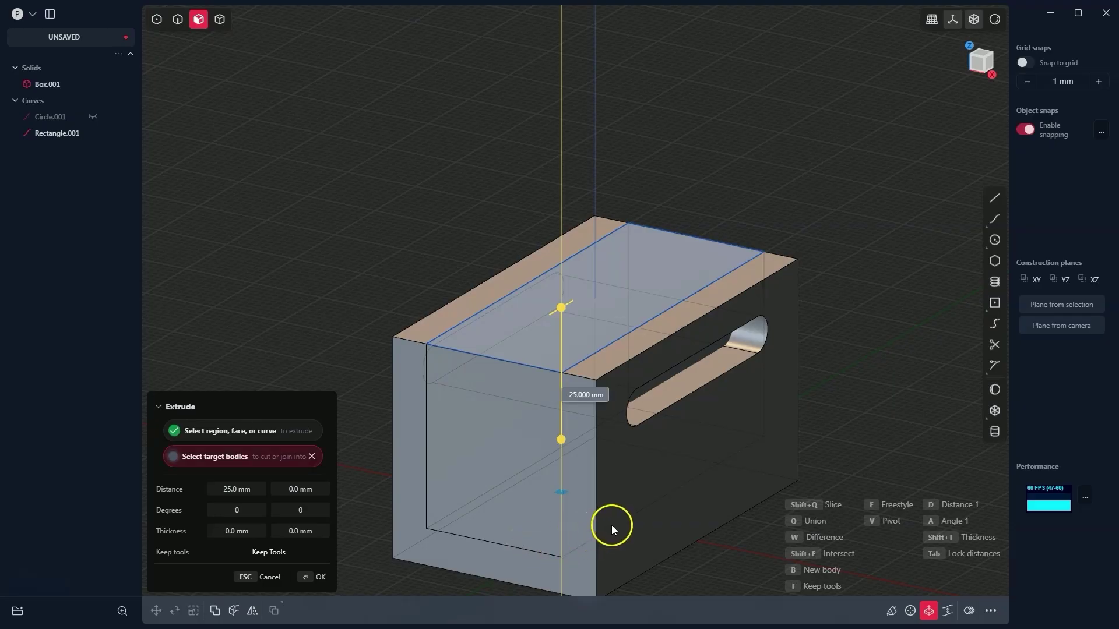
pyautogui.click(651, 471)
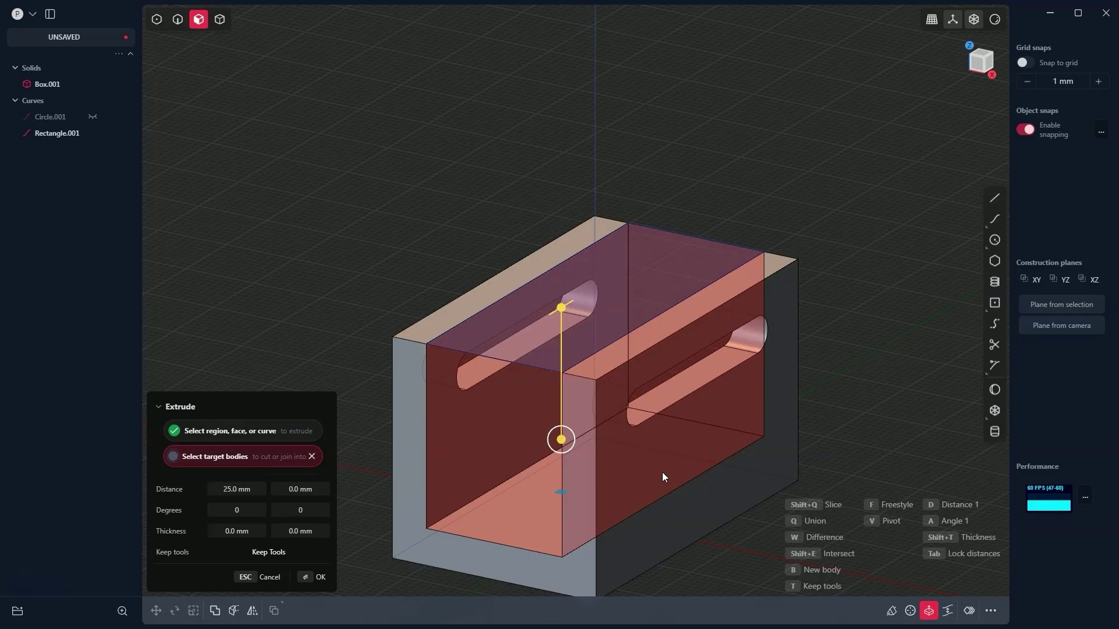
pyautogui.click(628, 487)
pyautogui.click(319, 580)
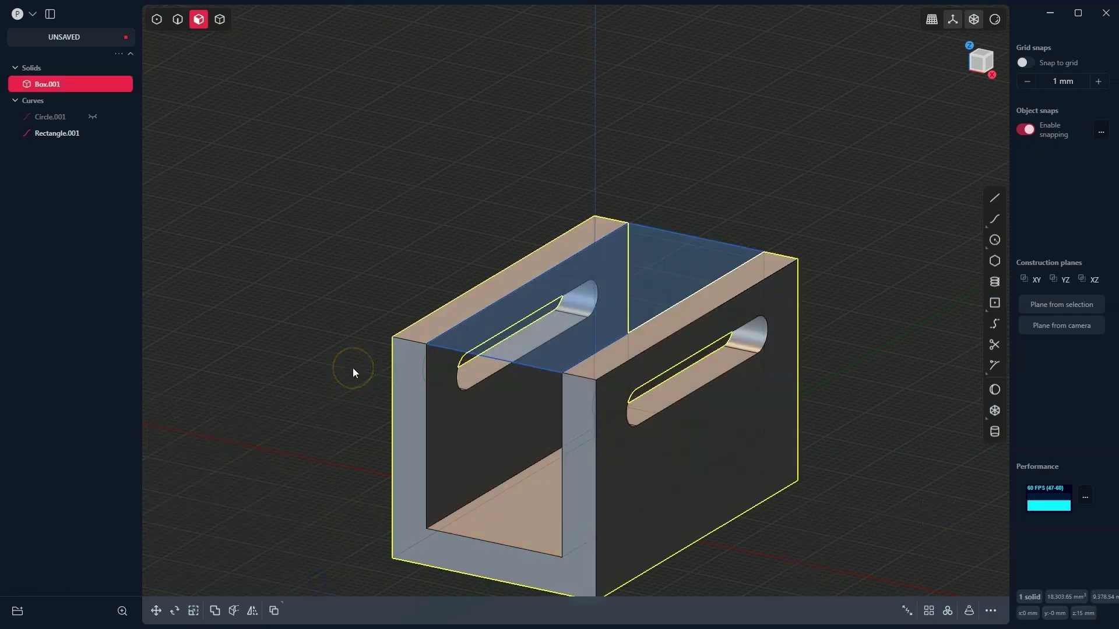
pyautogui.click(94, 133)
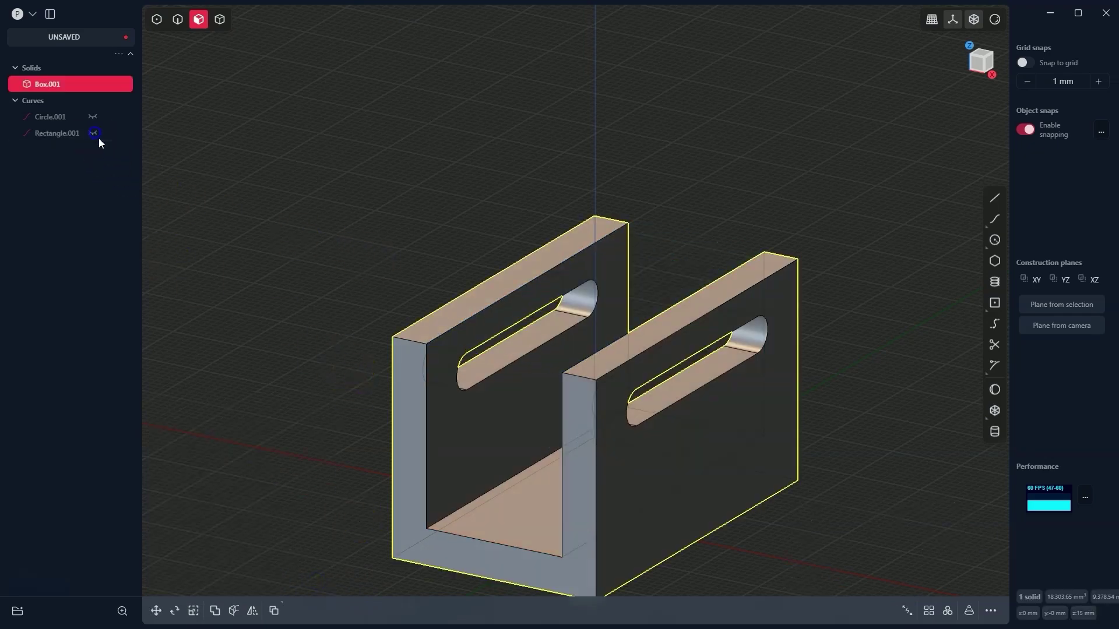
pyautogui.click(379, 168)
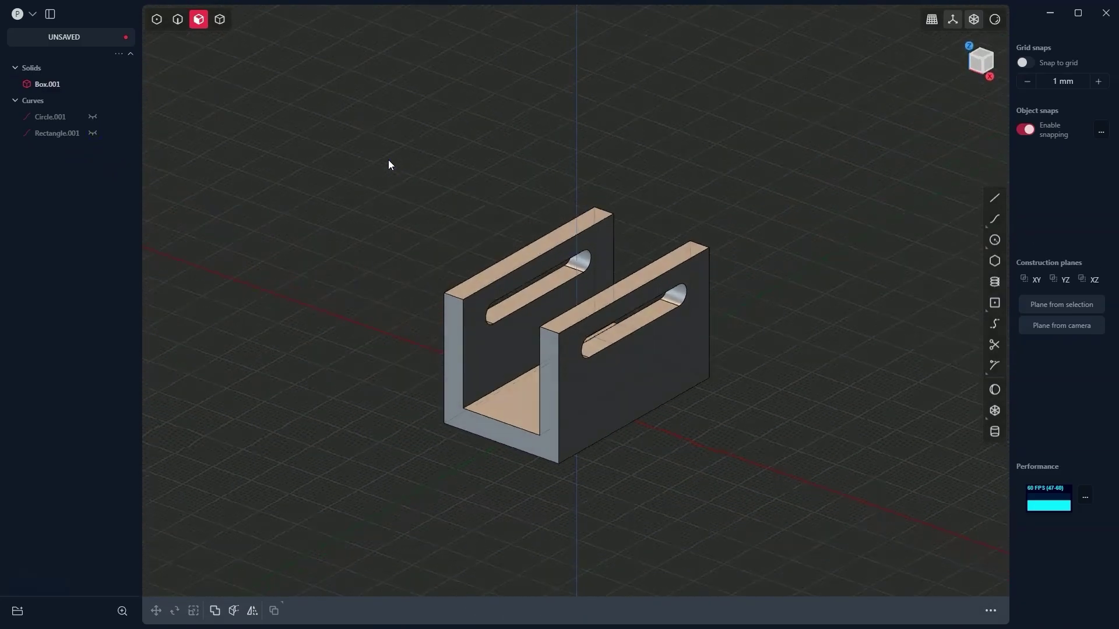
# Set a temporary construction plane on the bracket's underside and sketch a 10 mm diameter circle centred at the origin.
pyautogui.moveTo(389, 160); pyautogui.dragTo(557, 373, button='middle')
pyautogui.click(555, 396)
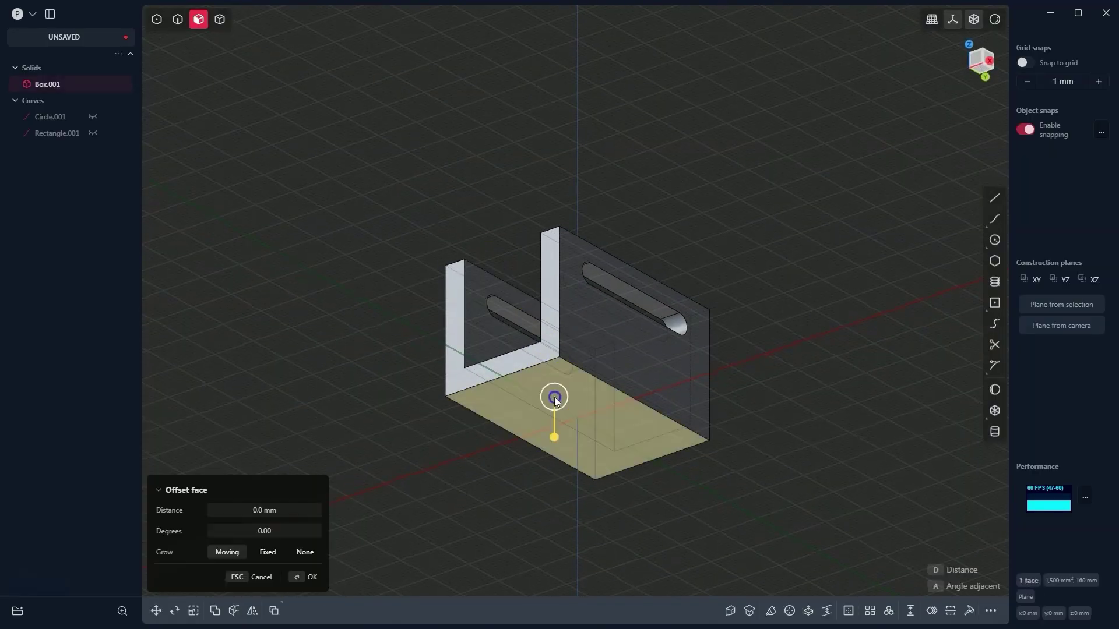
pyautogui.press('/')
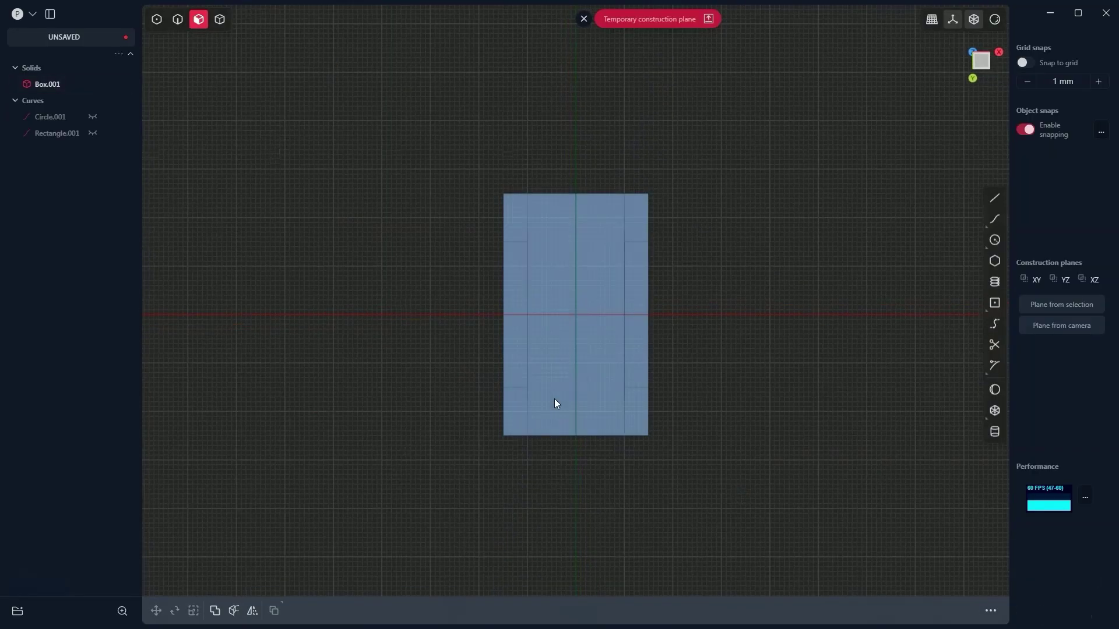
pyautogui.click(642, 370)
pyautogui.click(994, 243)
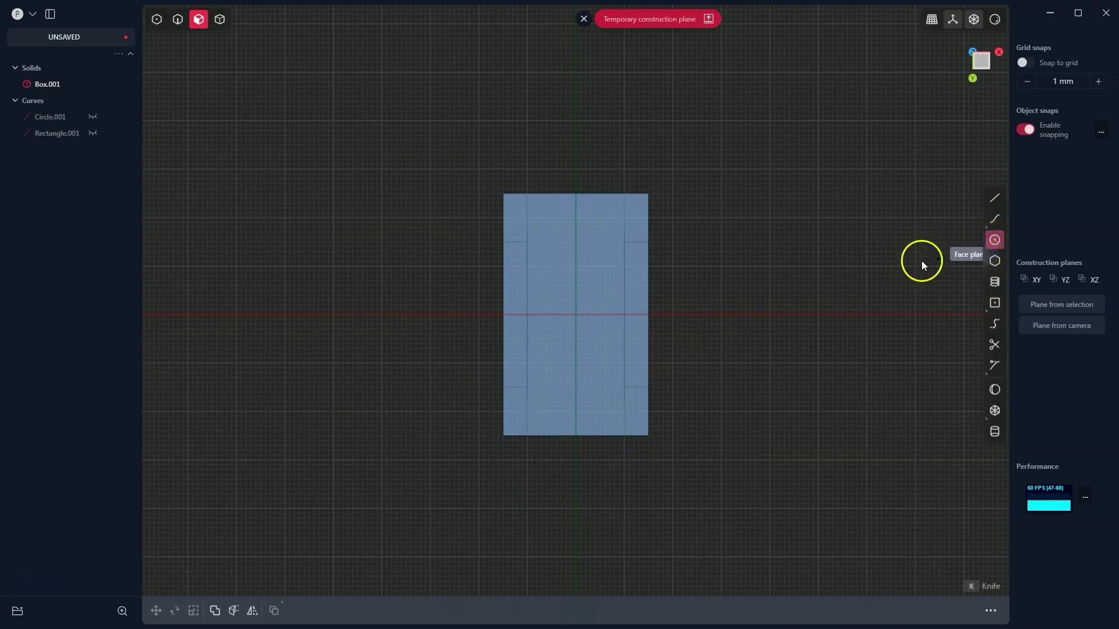
pyautogui.click(583, 314)
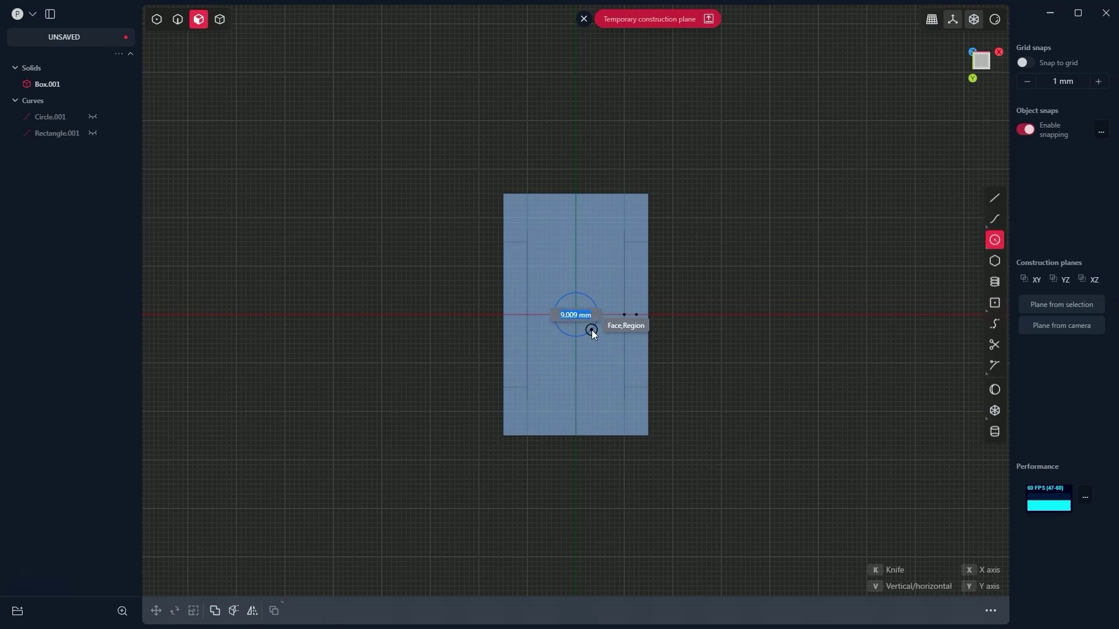
pyautogui.write('5')
pyautogui.press('Return')
pyautogui.click(812, 249)
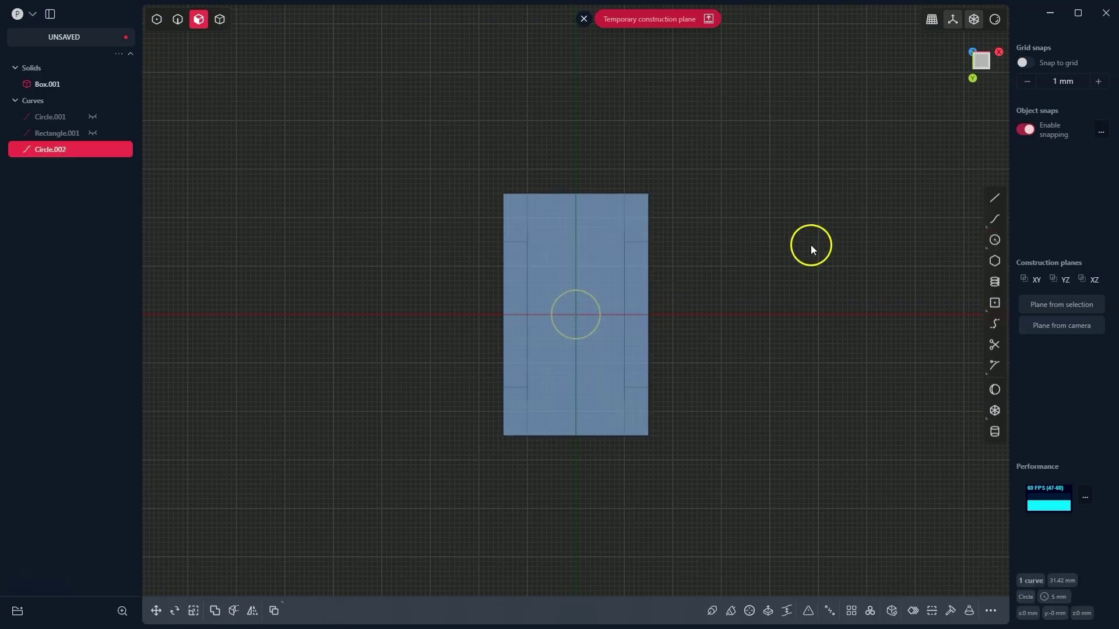
# Sketch a concentric 20 mm diameter circle around the 10 mm circle and switch to edge selection.
pyautogui.click(994, 239)
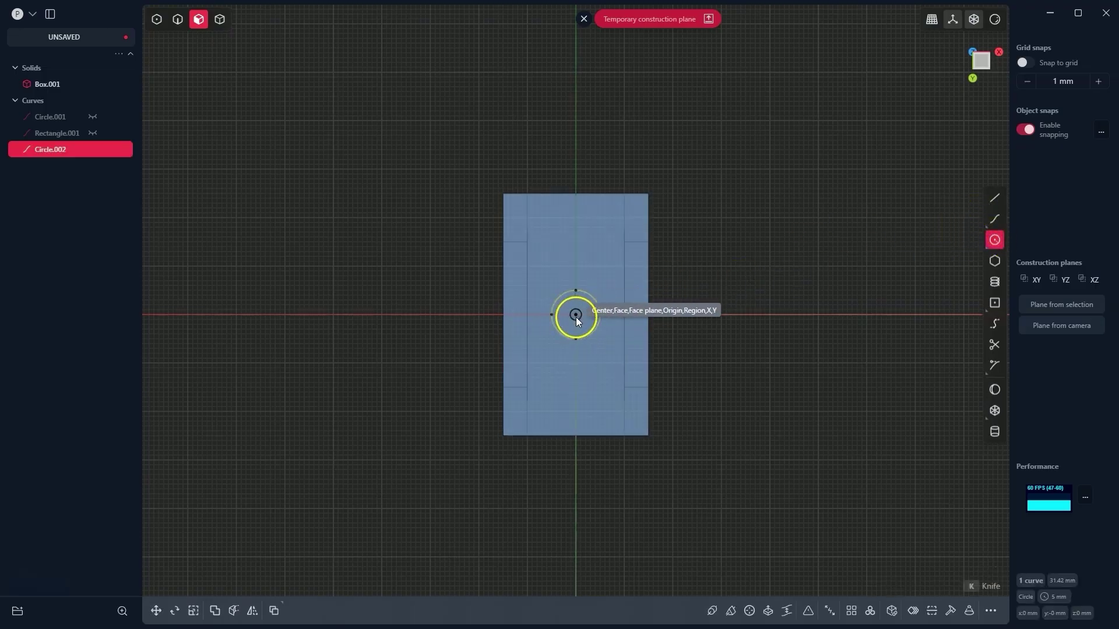
pyautogui.click(576, 314)
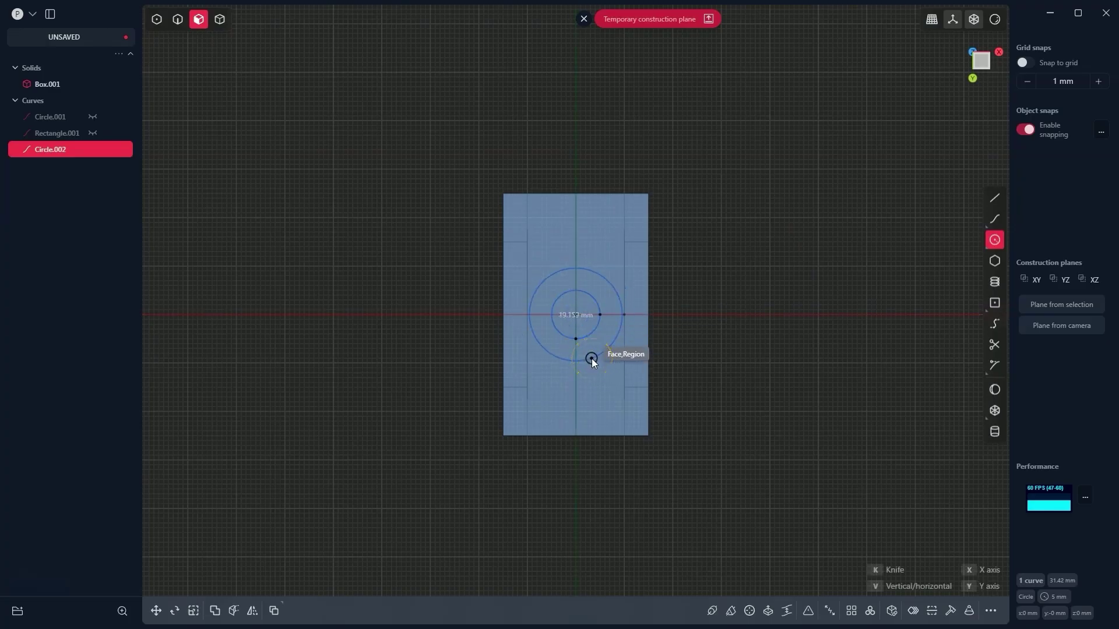
pyautogui.press('Tab')
pyautogui.write('20')
pyautogui.press('Return')
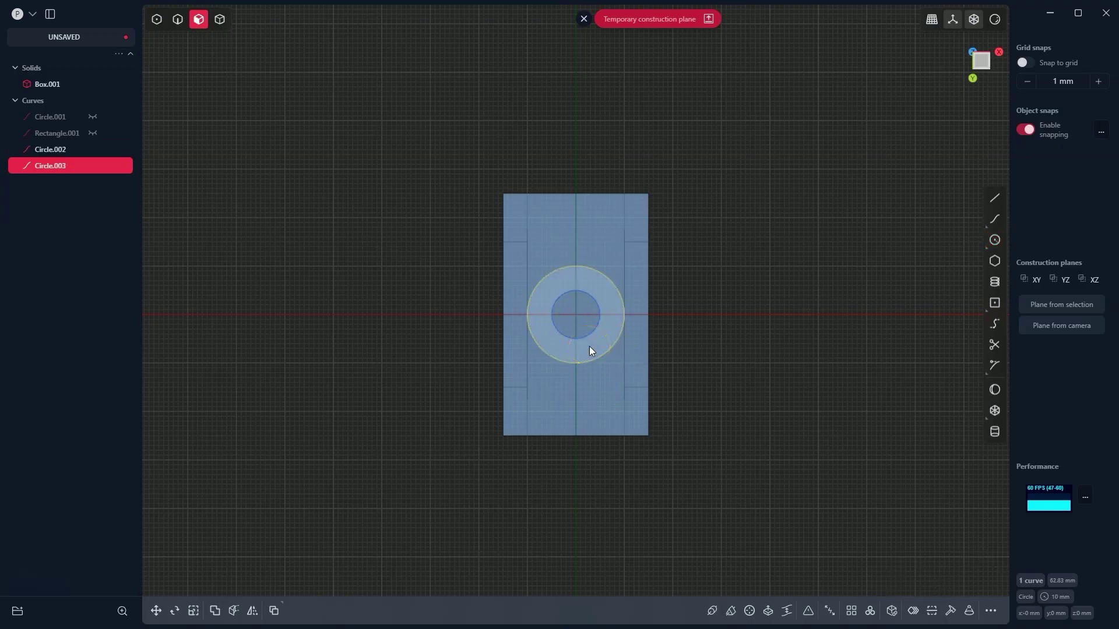
pyautogui.press('2')
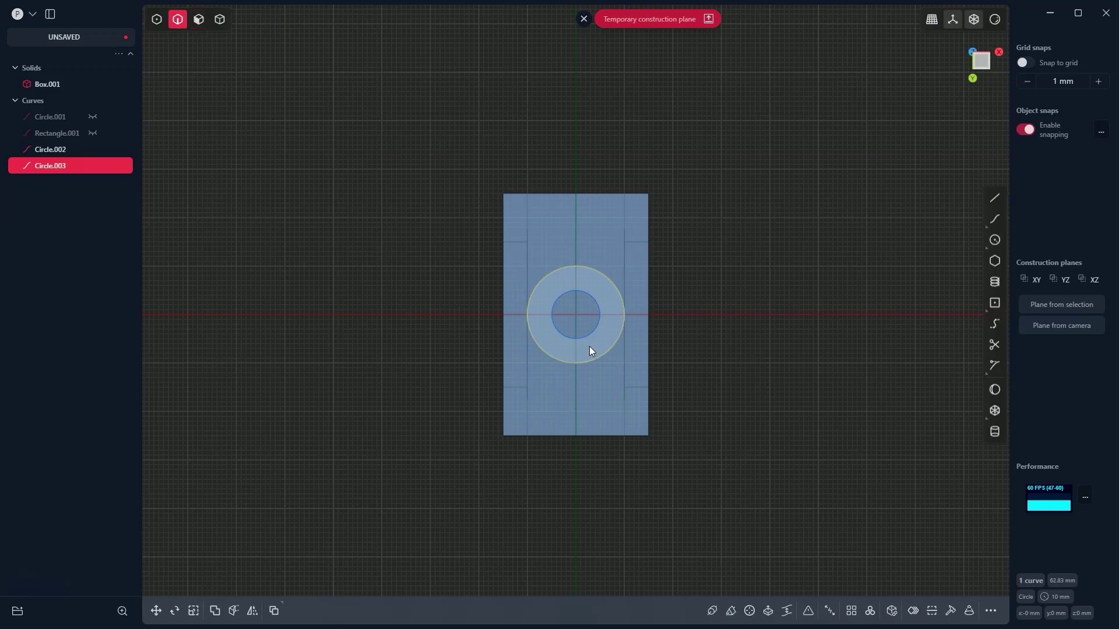
# Select both the 10 mm and 20 mm concentric circles and move them 35 mm along the X axis.
pyautogui.click(560, 299)
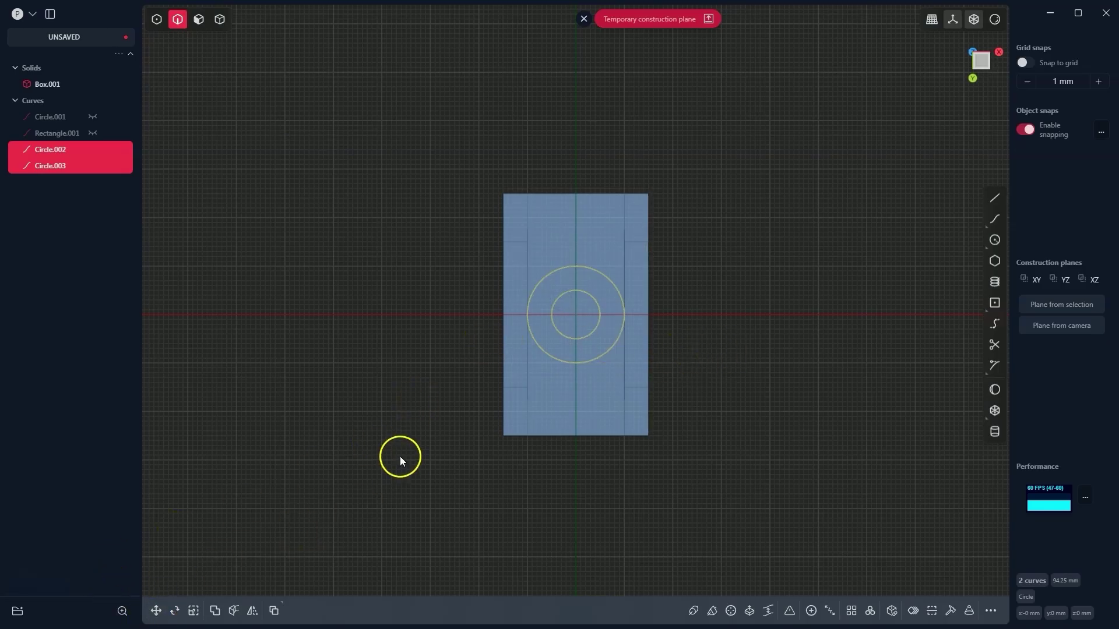
pyautogui.press('g')
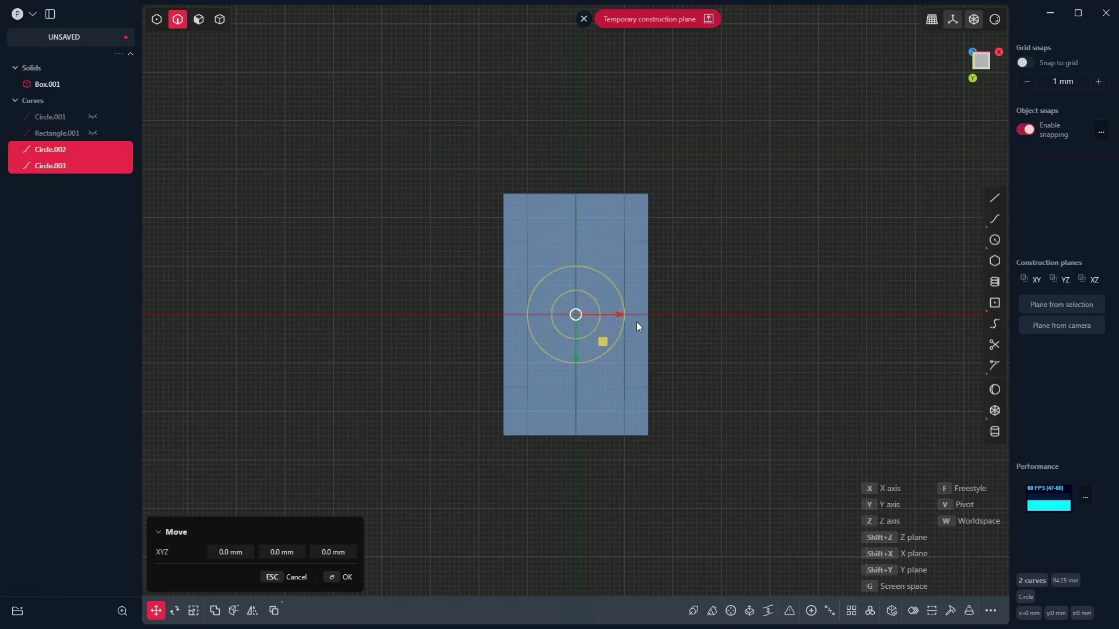
pyautogui.write('35')
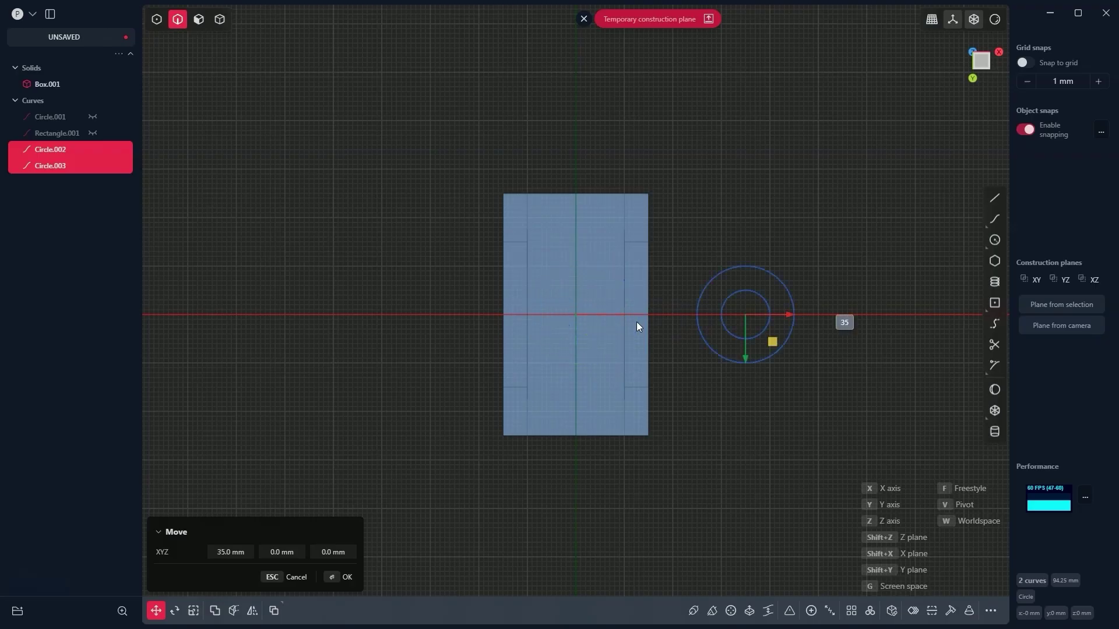
pyautogui.press('Return')
pyautogui.press('Return')
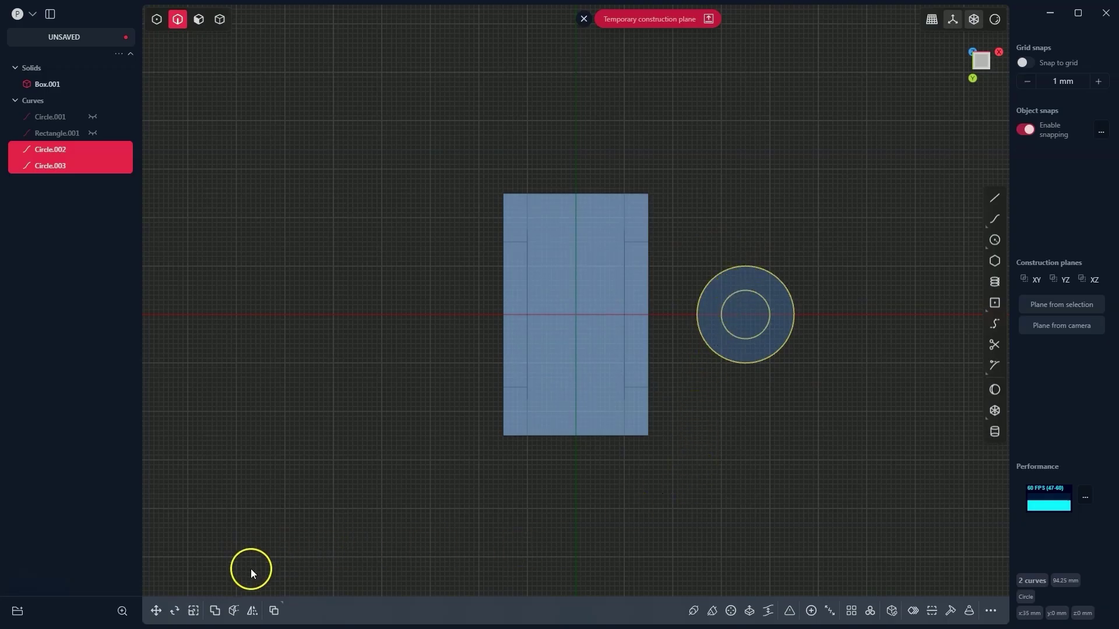
# Mirror the two moved circles across the origin to the negative X side of the bracket.
pyautogui.click(252, 611)
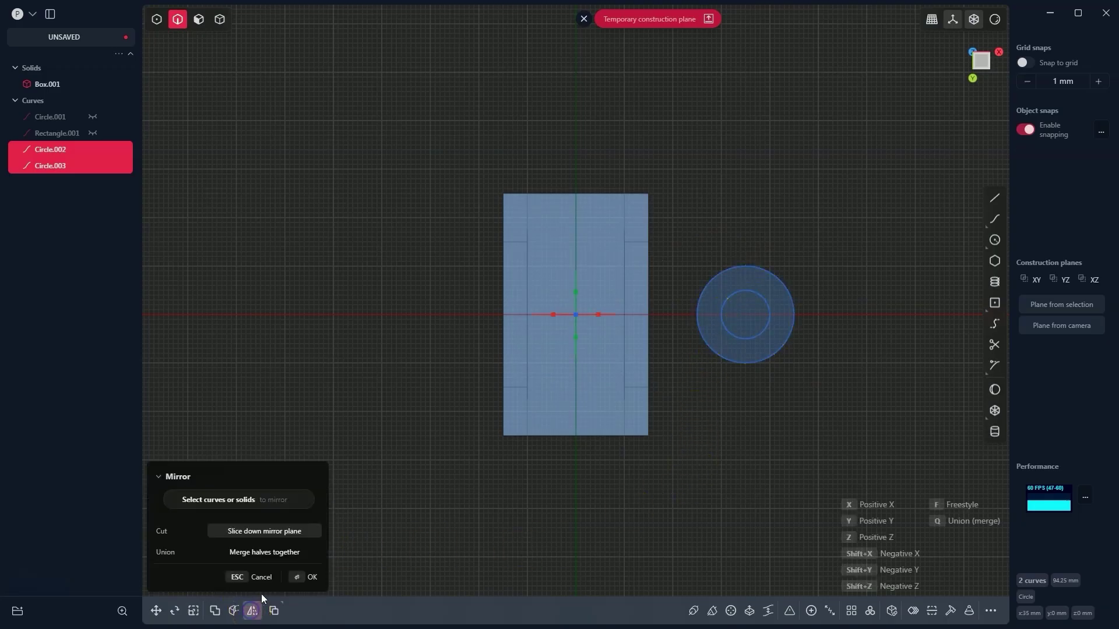
pyautogui.click(525, 350)
pyautogui.click(547, 315)
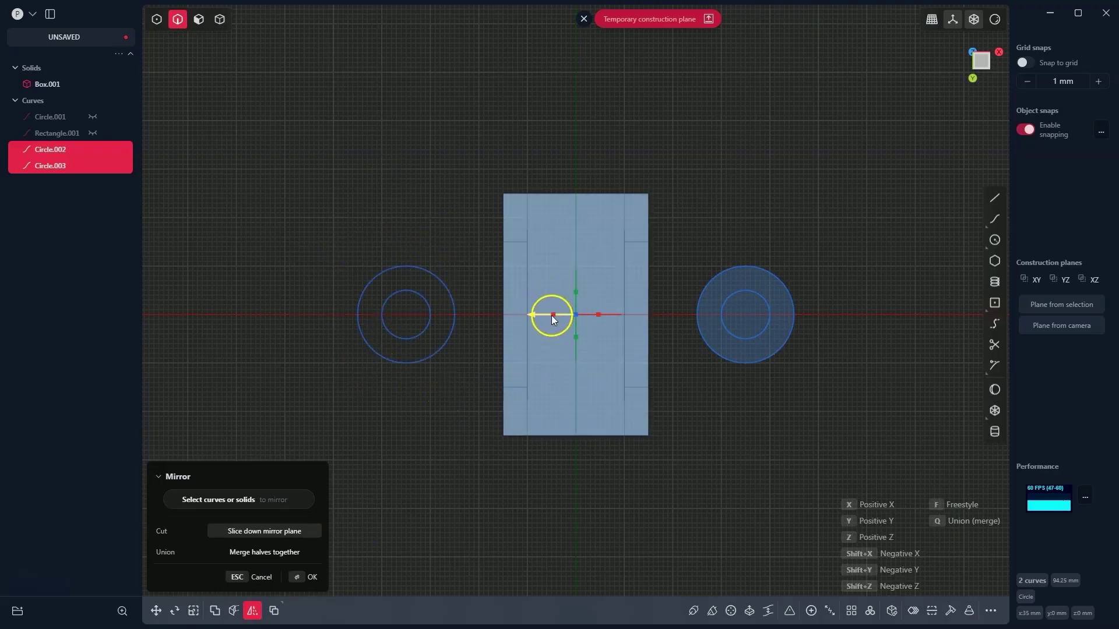
pyautogui.click(303, 579)
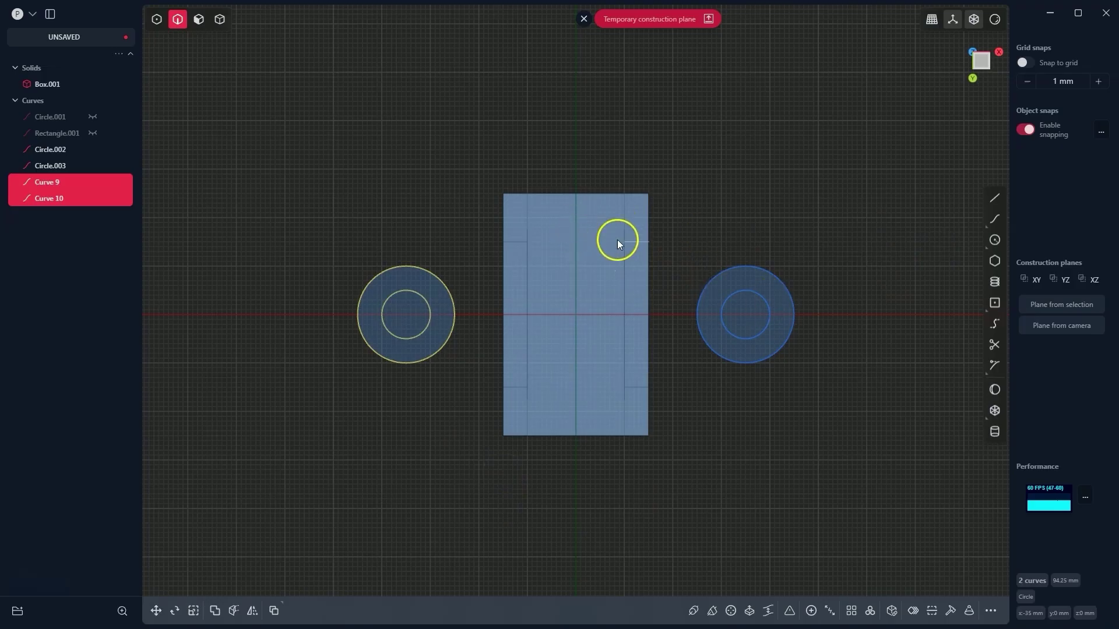
# Draw a 70 mm line tangent to both 20 mm circles on their negative Y side.
pyautogui.click(995, 198)
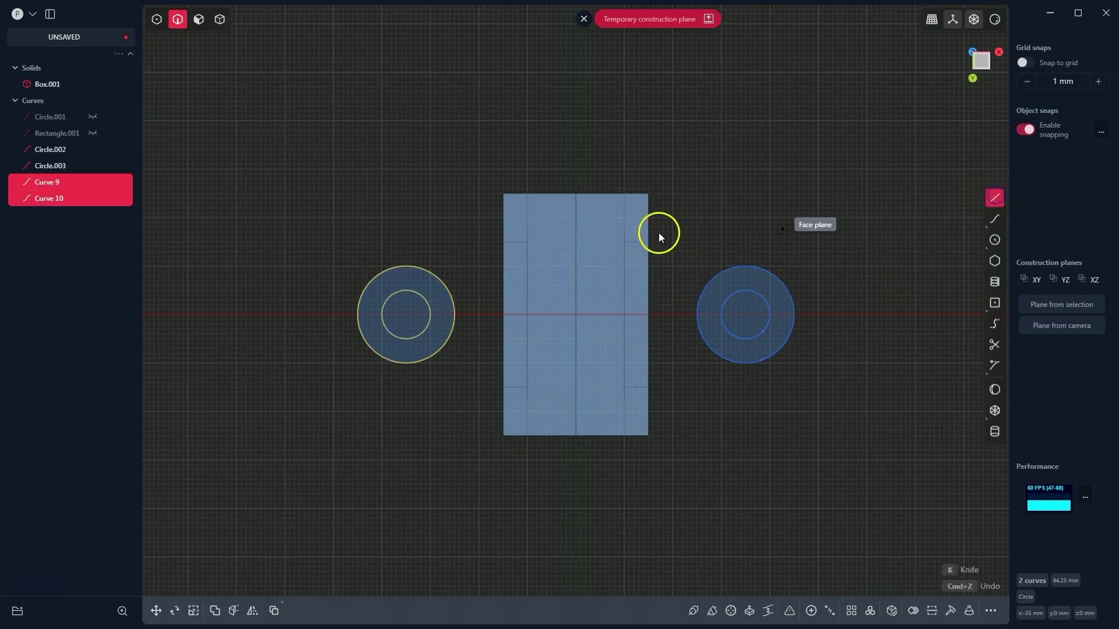
pyautogui.click(407, 266)
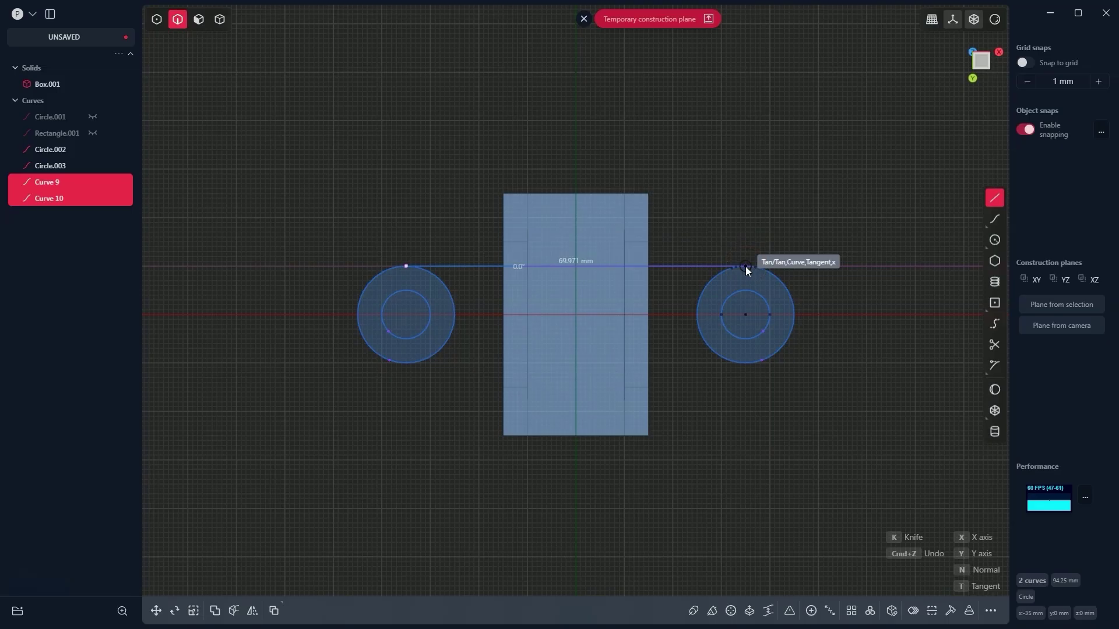
pyautogui.click(781, 219)
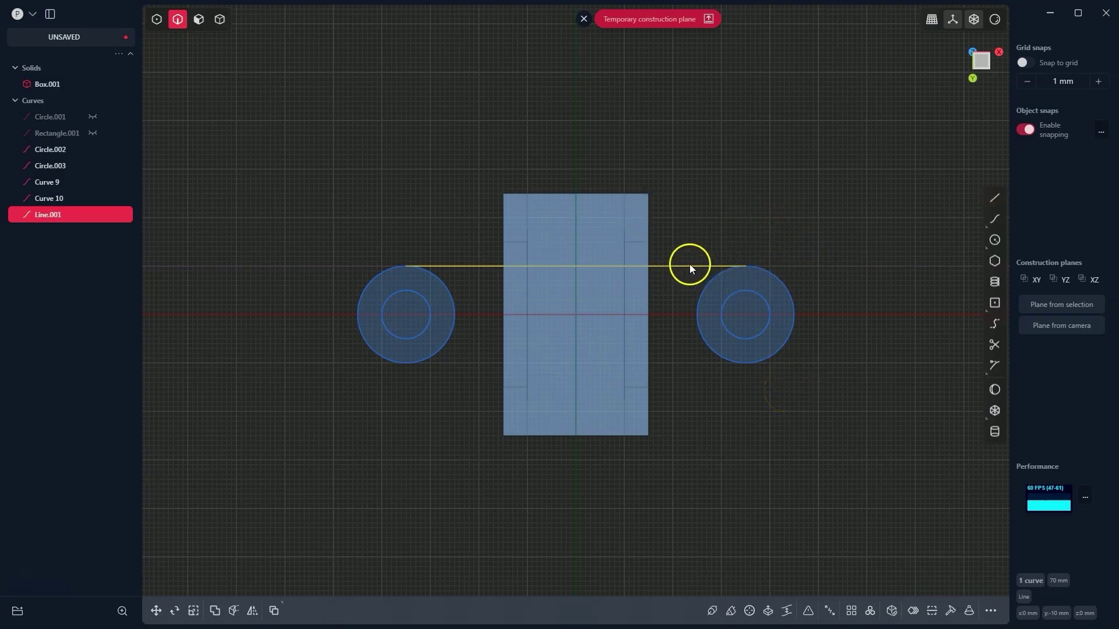
# Mirror the tangent line to the positive Y side of the circles and exit the temporary construction plane.
pyautogui.click(252, 611)
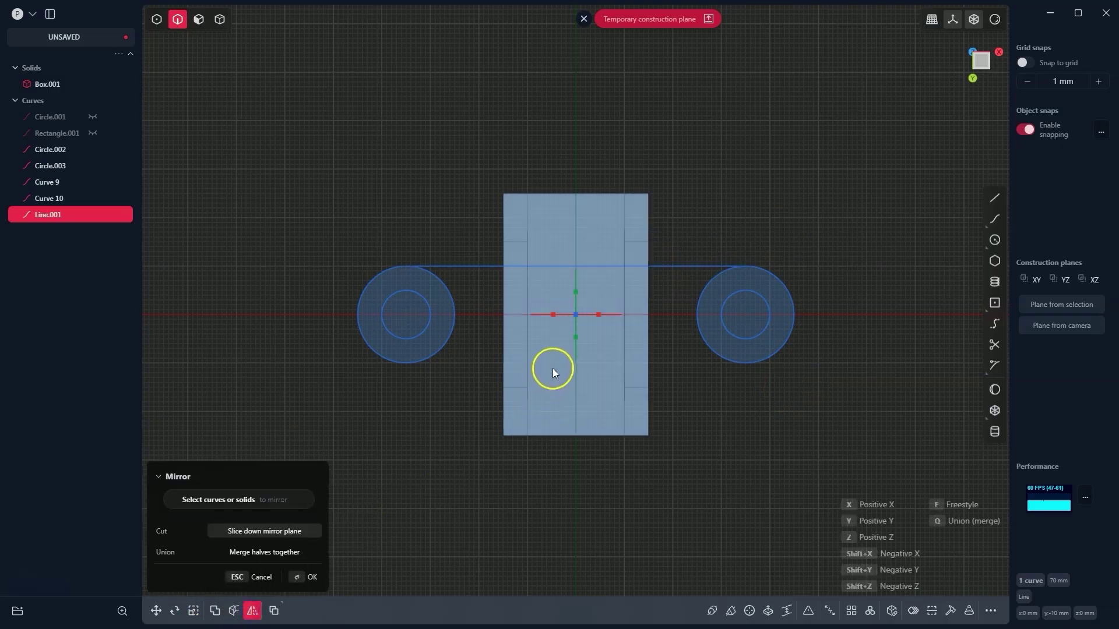
pyautogui.click(575, 339)
pyautogui.click(738, 347)
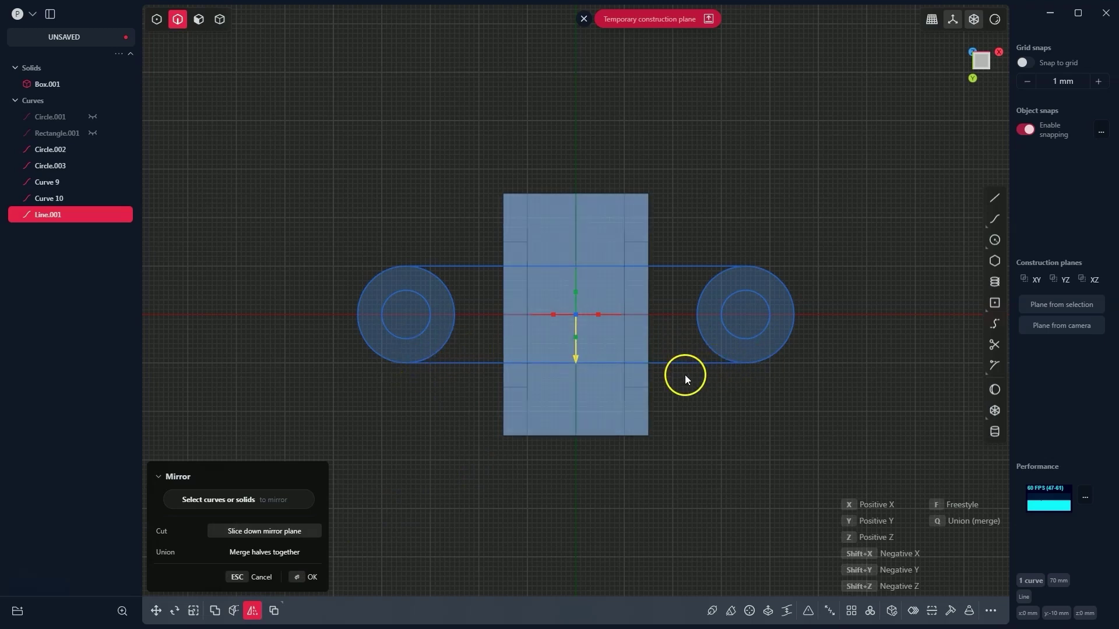
pyautogui.click(311, 578)
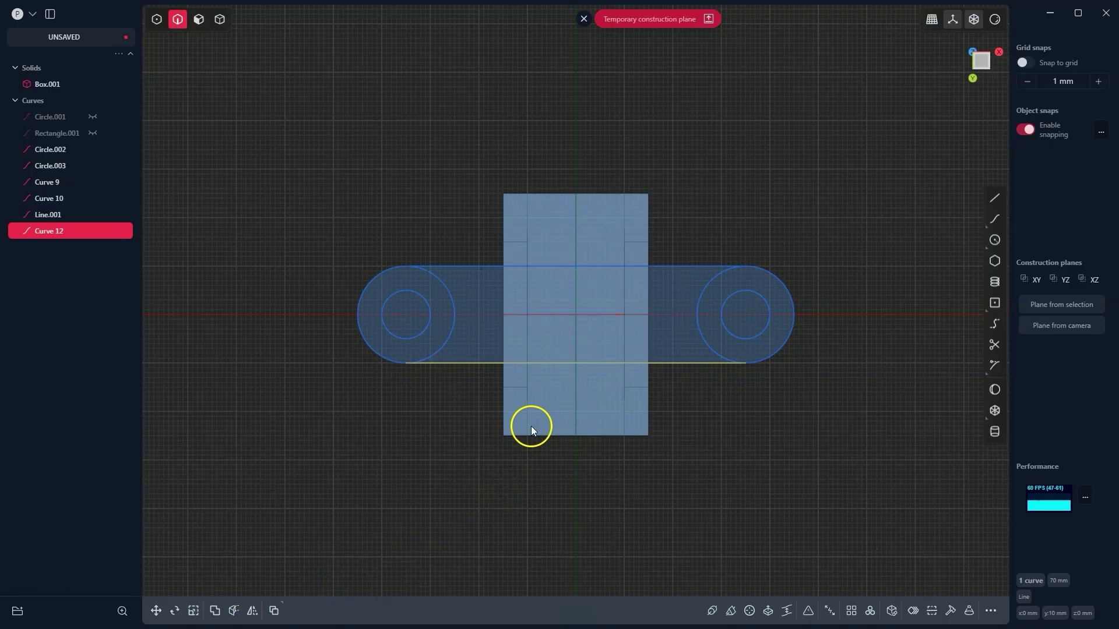
pyautogui.click(584, 22)
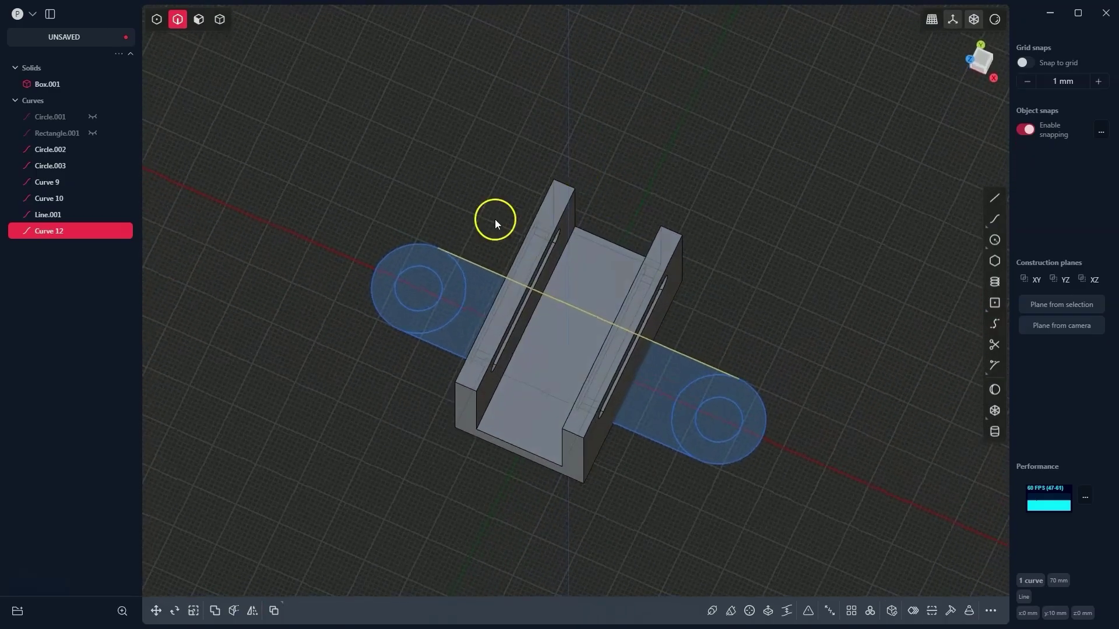
# Extrude the rounded base profile 5 mm up as a separate body, leaving out the two 10 mm circles as holes.
pyautogui.click(204, 21)
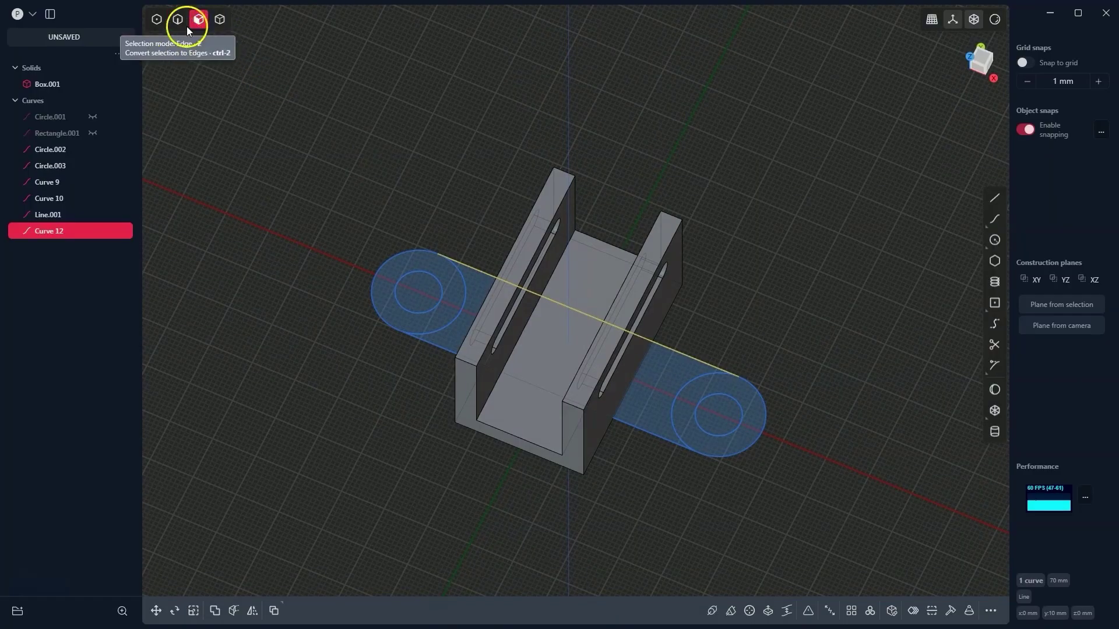
pyautogui.click(400, 268)
pyautogui.press('e')
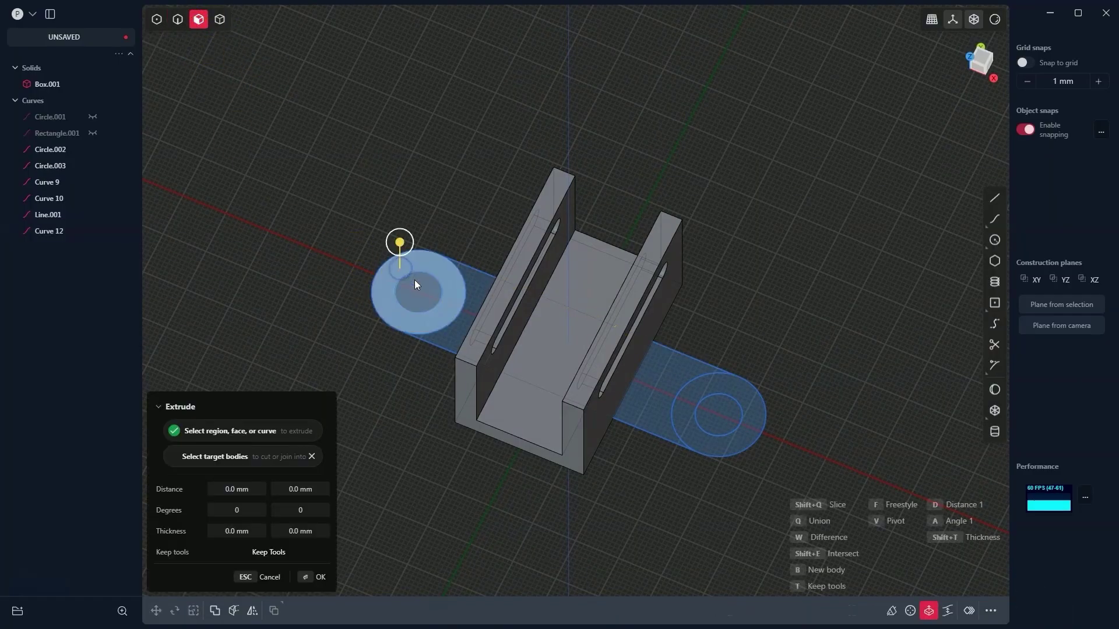
pyautogui.click(475, 295)
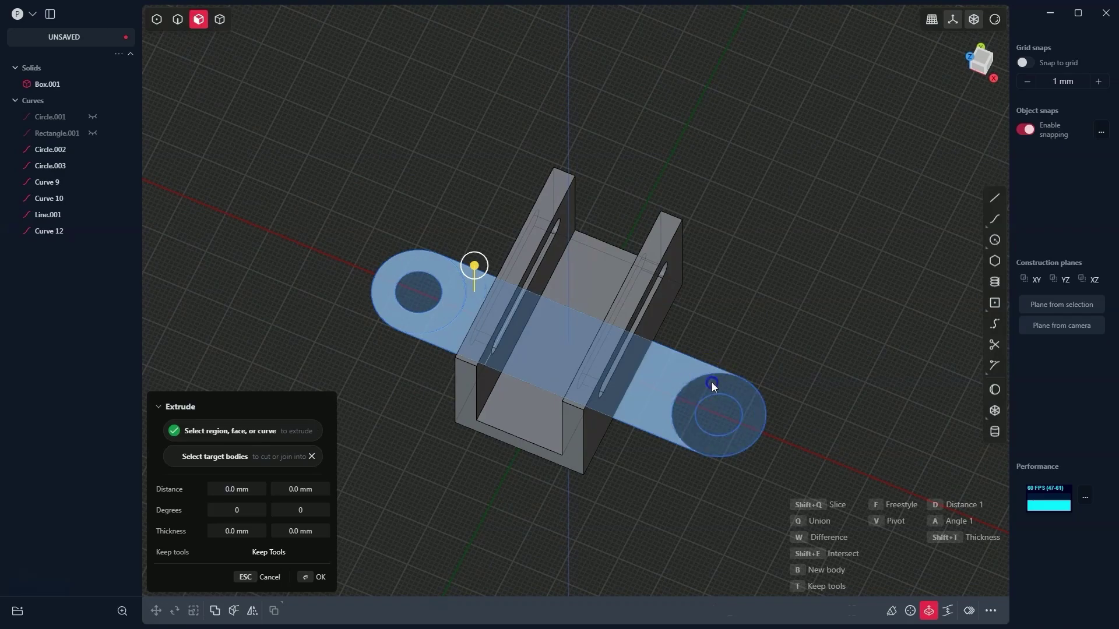
pyautogui.click(712, 382)
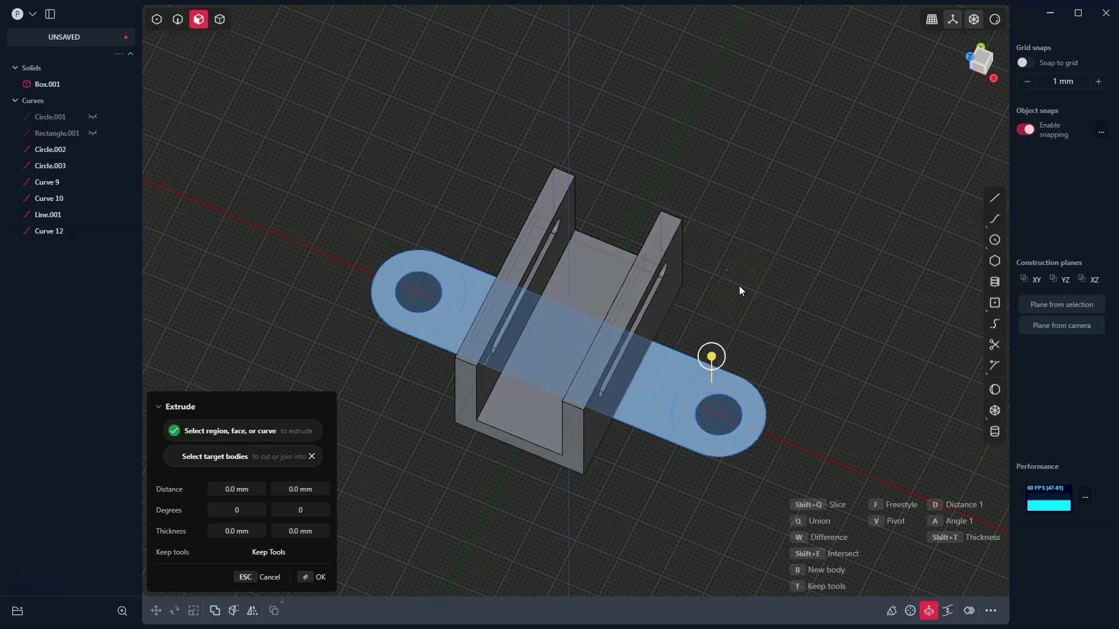
pyautogui.write('d')
pyautogui.write('5')
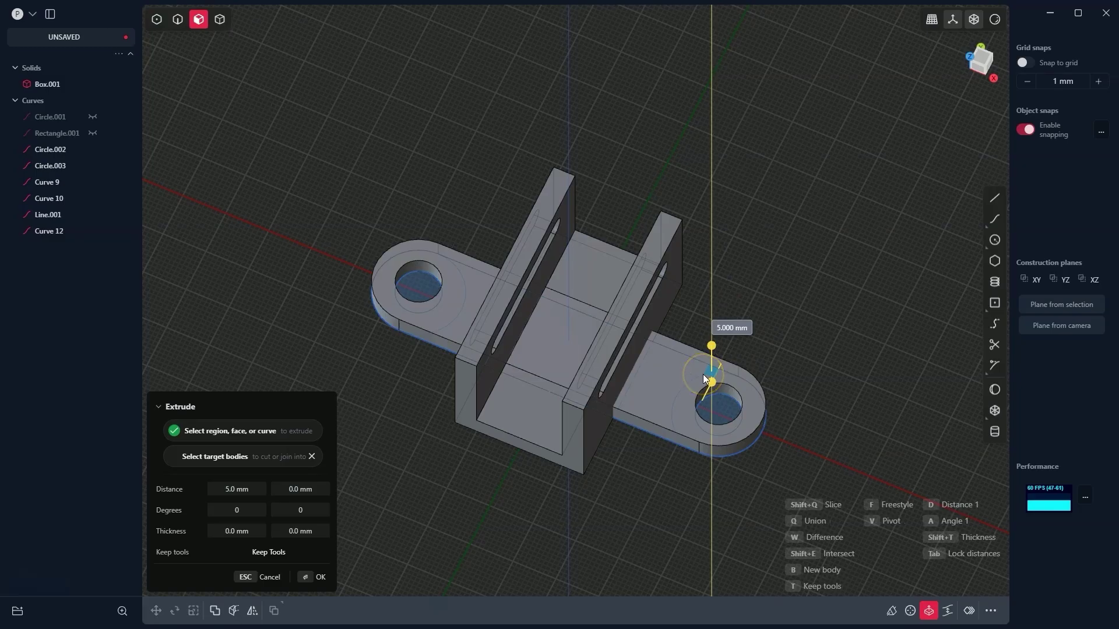
pyautogui.click(319, 577)
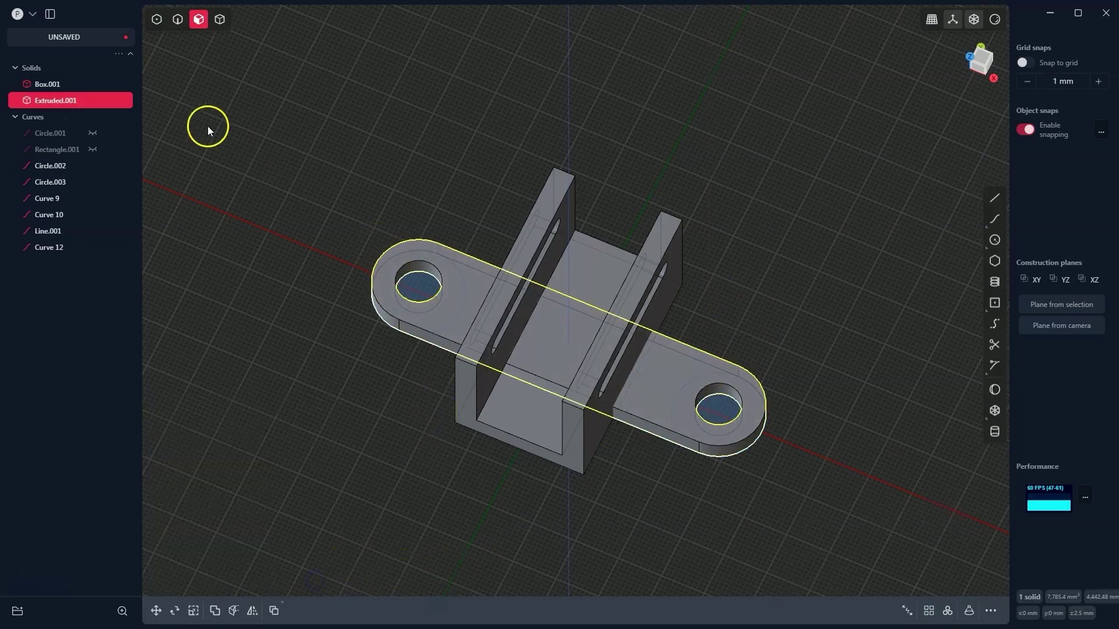
# Toggle the visibility of the U-shaped body and the extruded base plate to inspect them as separate solids.
pyautogui.click(92, 102)
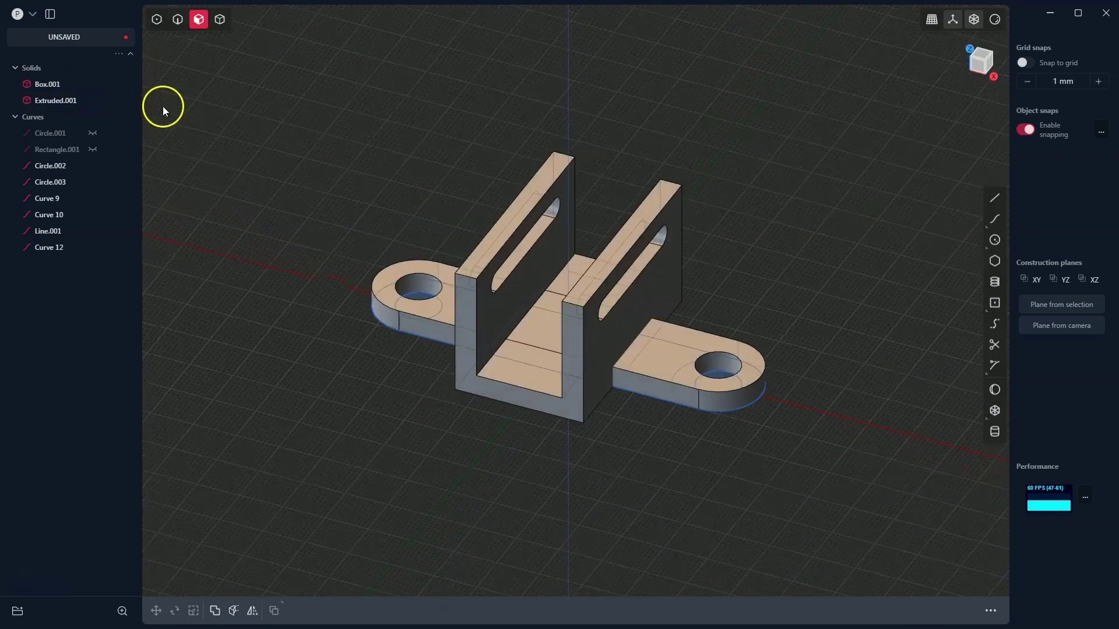
pyautogui.click(92, 84)
pyautogui.click(93, 101)
pyautogui.click(91, 84)
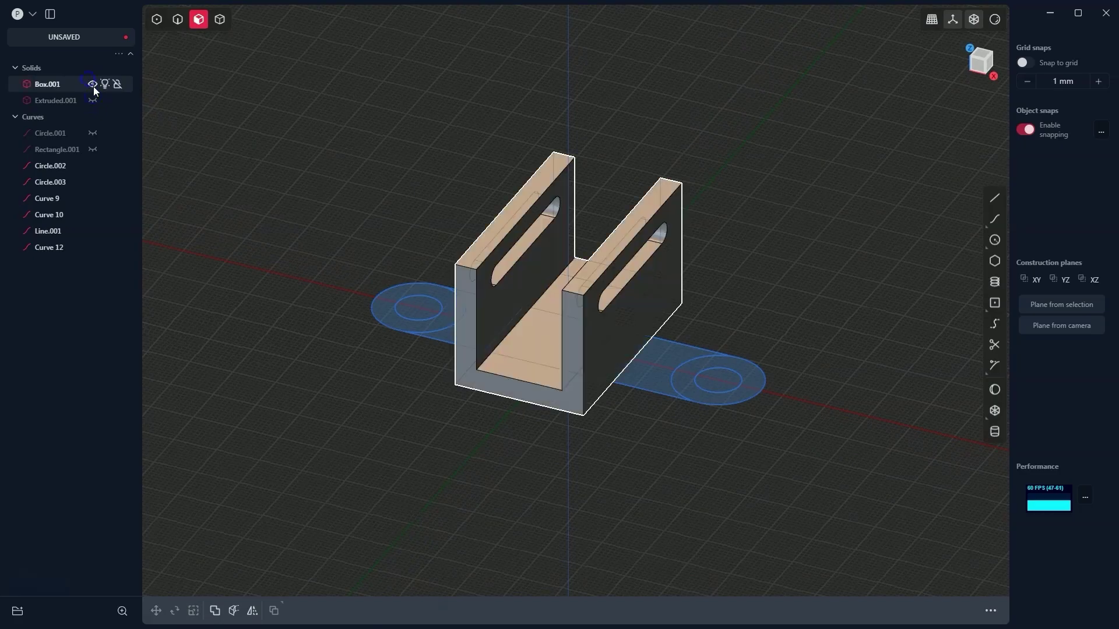
pyautogui.click(92, 100)
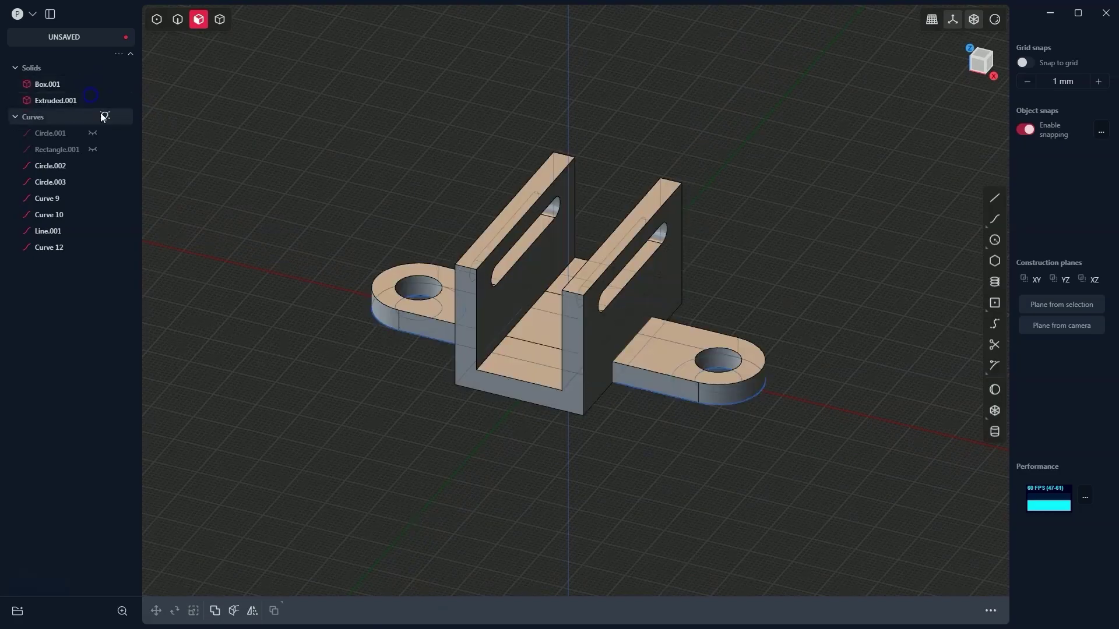
# Hide the four circles and two tangent lines used for the base plate profile.
pyautogui.click(52, 166)
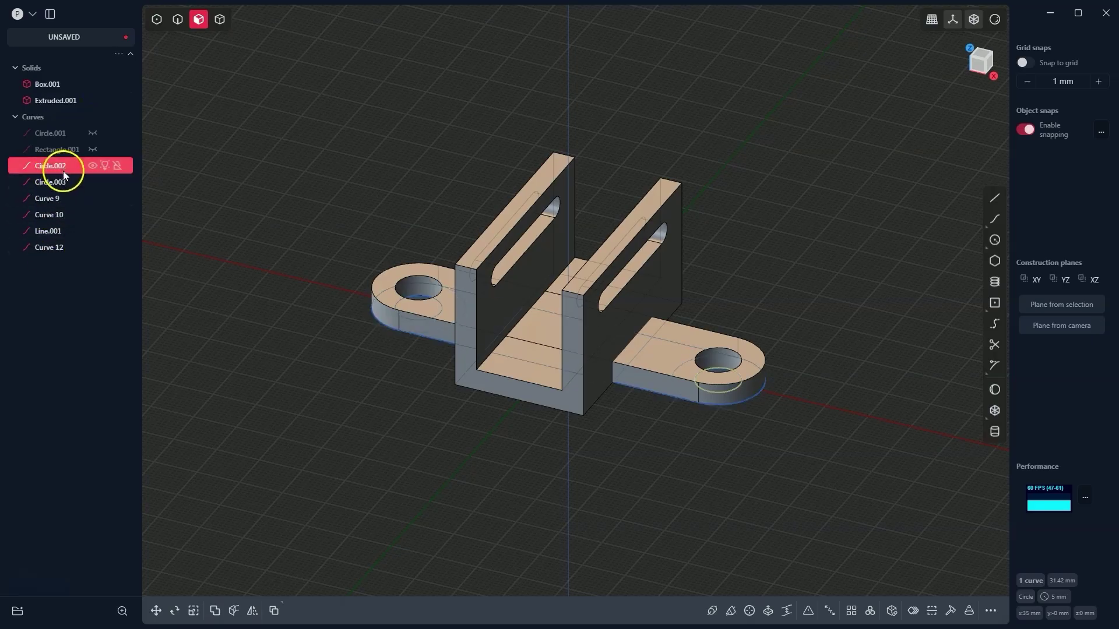
pyautogui.keyDown('shift'); pyautogui.click(42, 249); pyautogui.keyUp('shift')
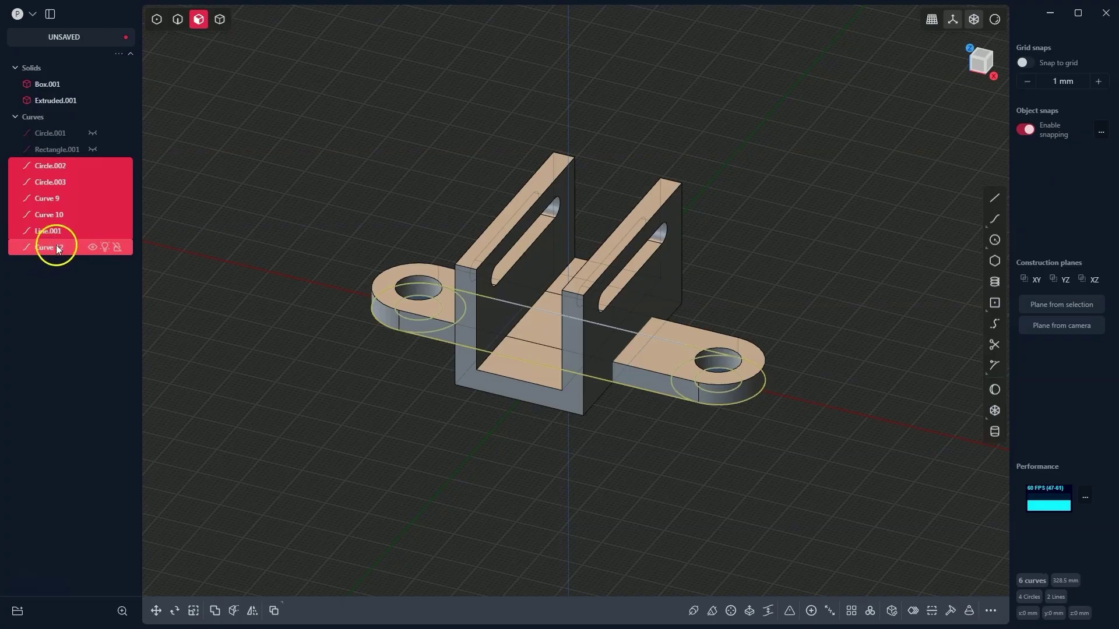
pyautogui.click(91, 166)
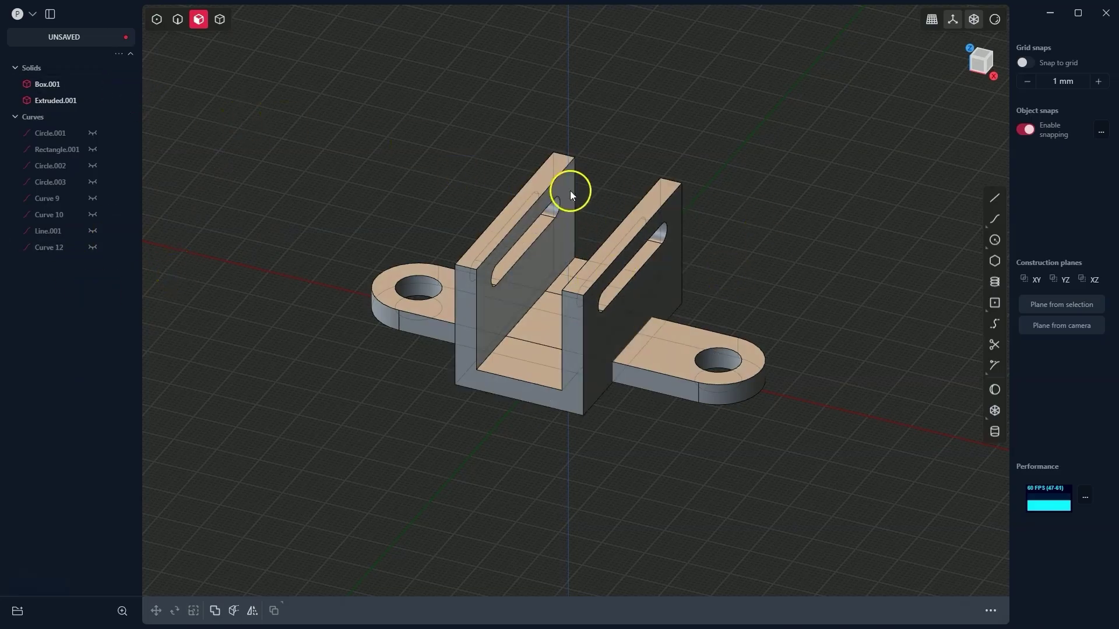
# Join the U-shaped body and the extruded base plate into one solid with a Boolean union.
pyautogui.click(58, 83)
pyautogui.keyDown('shift'); pyautogui.click(57, 99); pyautogui.keyUp('shift')
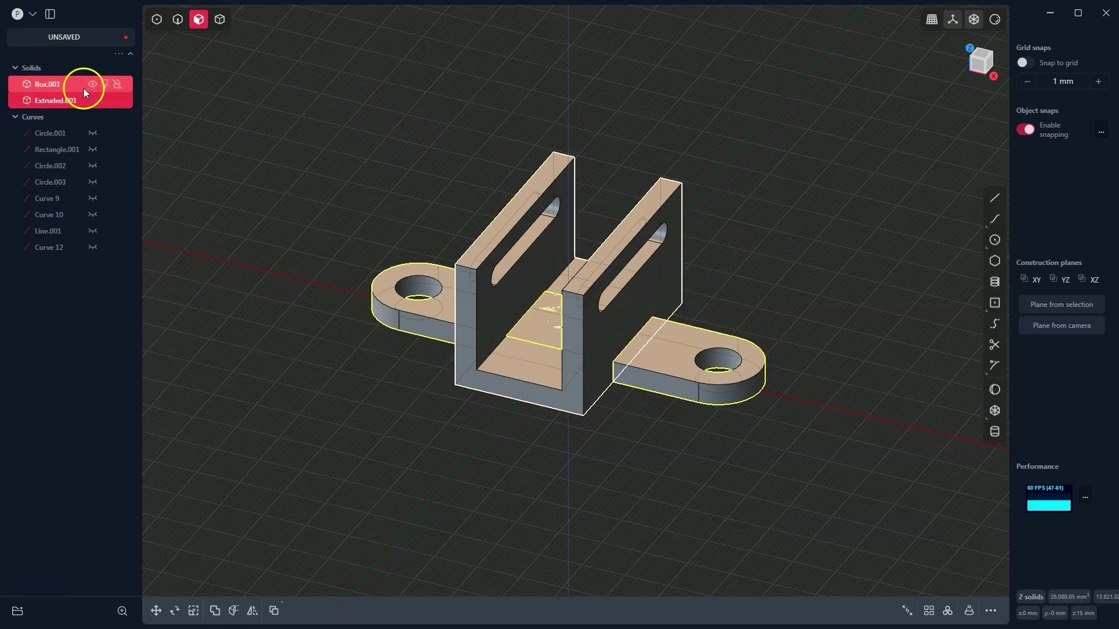
pyautogui.click(257, 71)
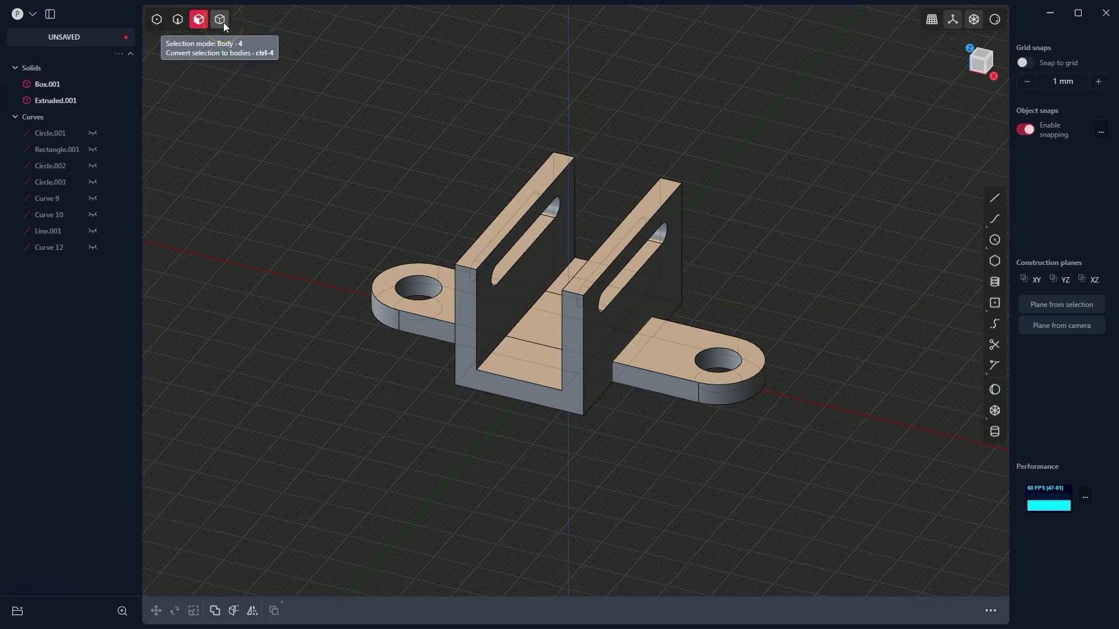
pyautogui.click(223, 22)
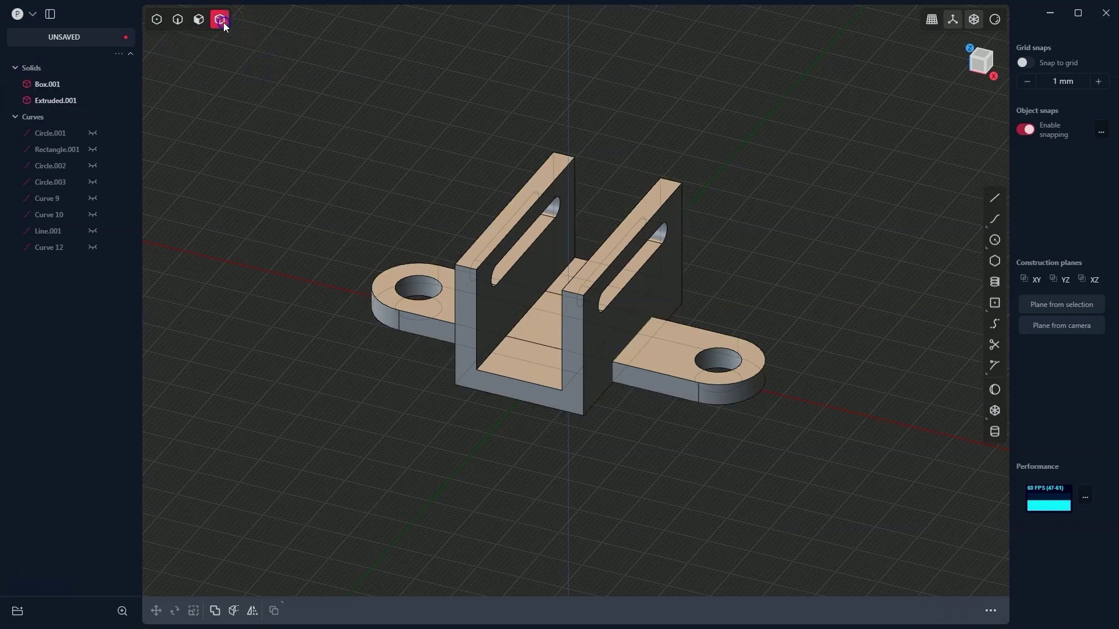
pyautogui.click(477, 262)
pyautogui.keyDown('shift'); pyautogui.click(425, 313); pyautogui.keyUp('shift')
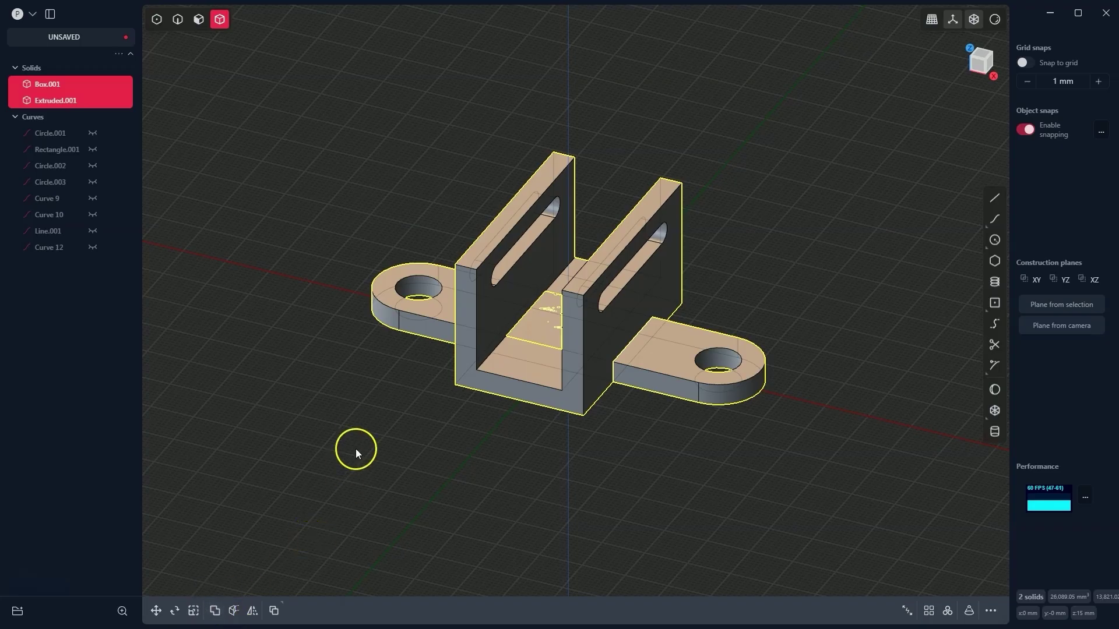
pyautogui.press('q')
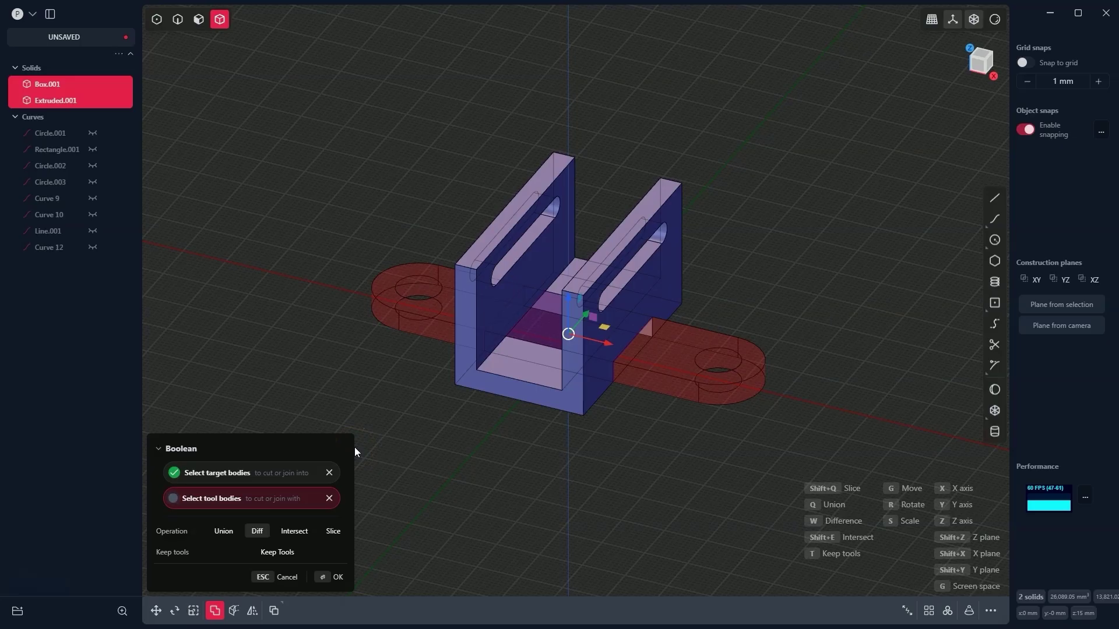
pyautogui.click(221, 531)
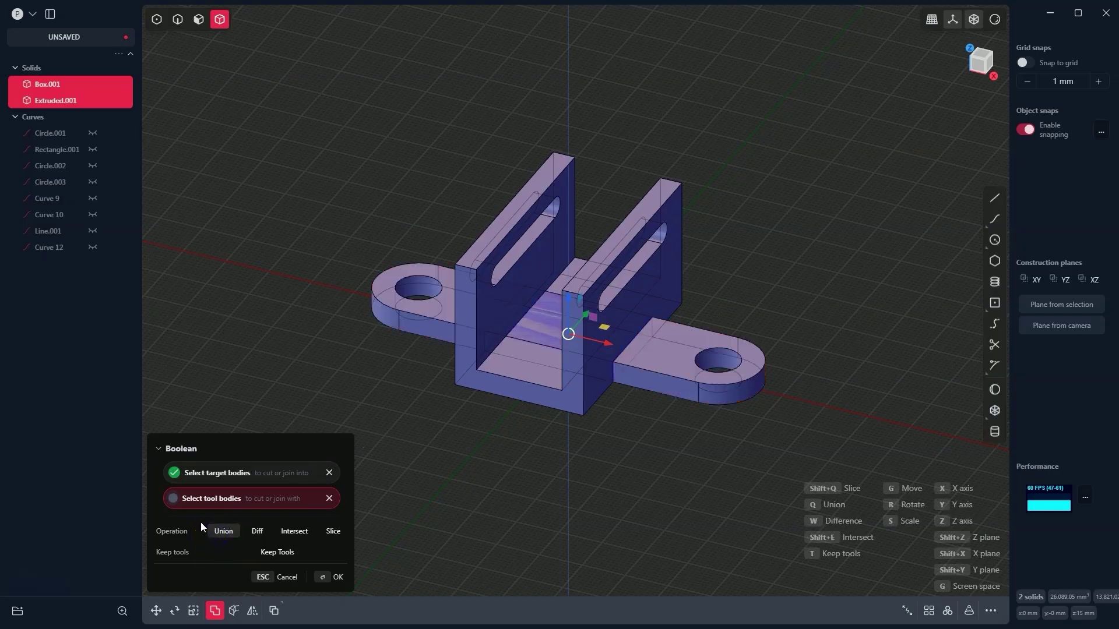
pyautogui.click(337, 577)
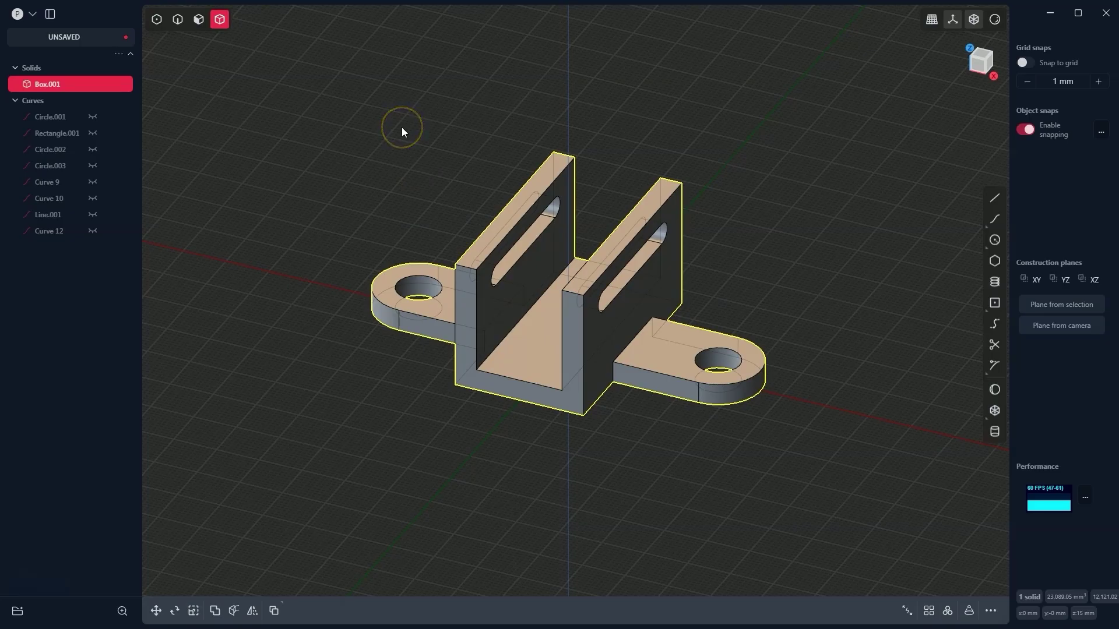
# Fillet the four upper end edges of the side walls and the four vertical edges where the lugs meet the bracket with a 5 mm distance.
pyautogui.press('2')
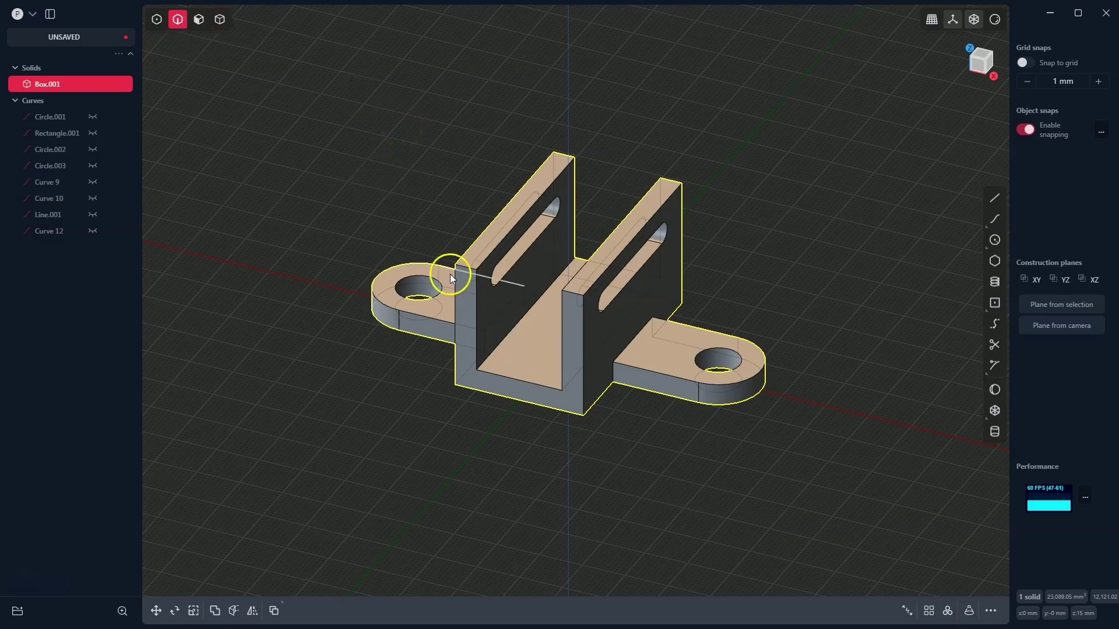
pyautogui.click(466, 267)
pyautogui.press('f')
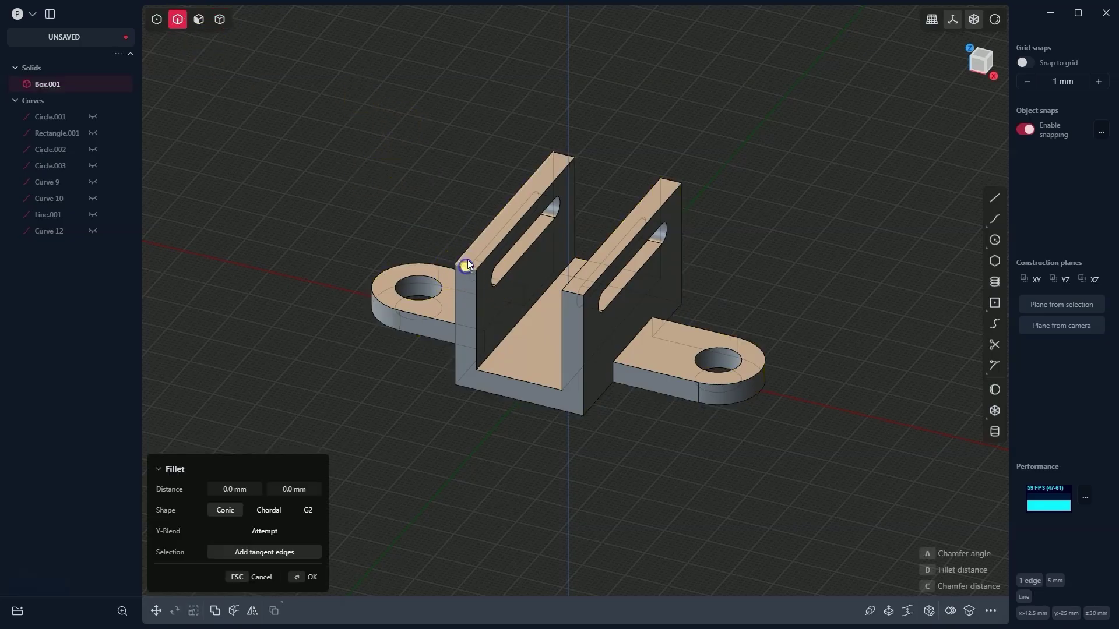
pyautogui.click(561, 155)
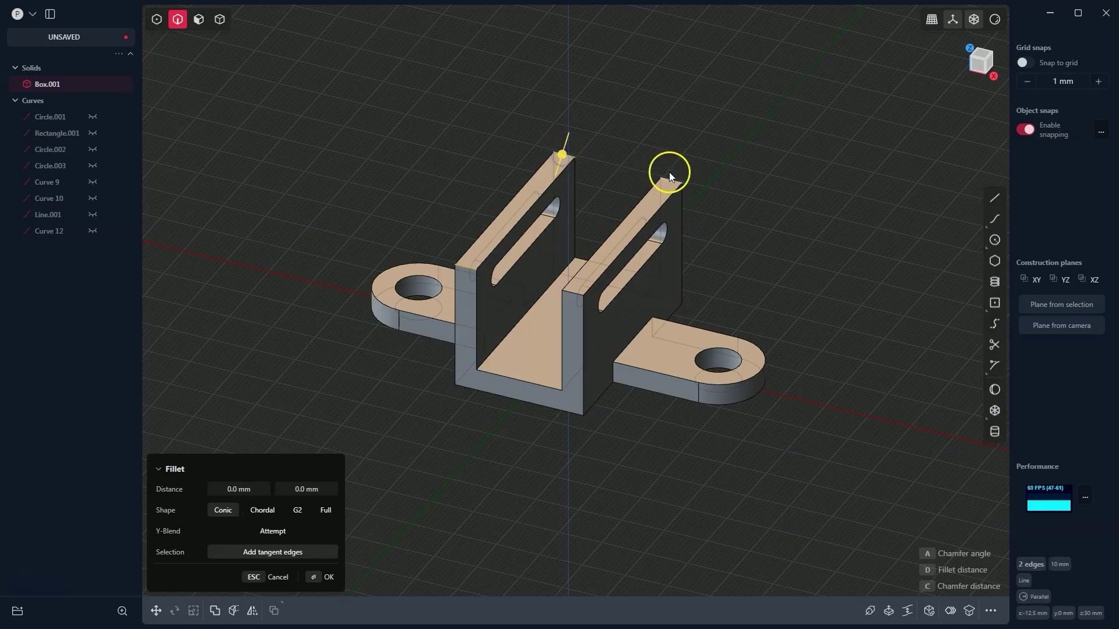
pyautogui.click(669, 174)
pyautogui.click(575, 293)
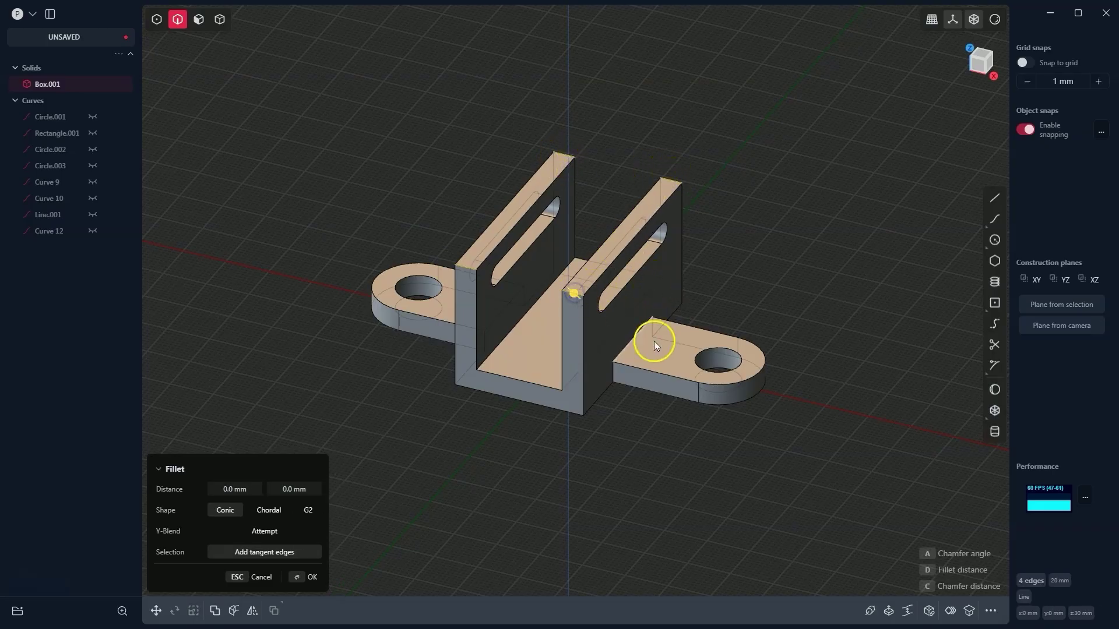
pyautogui.click(613, 376)
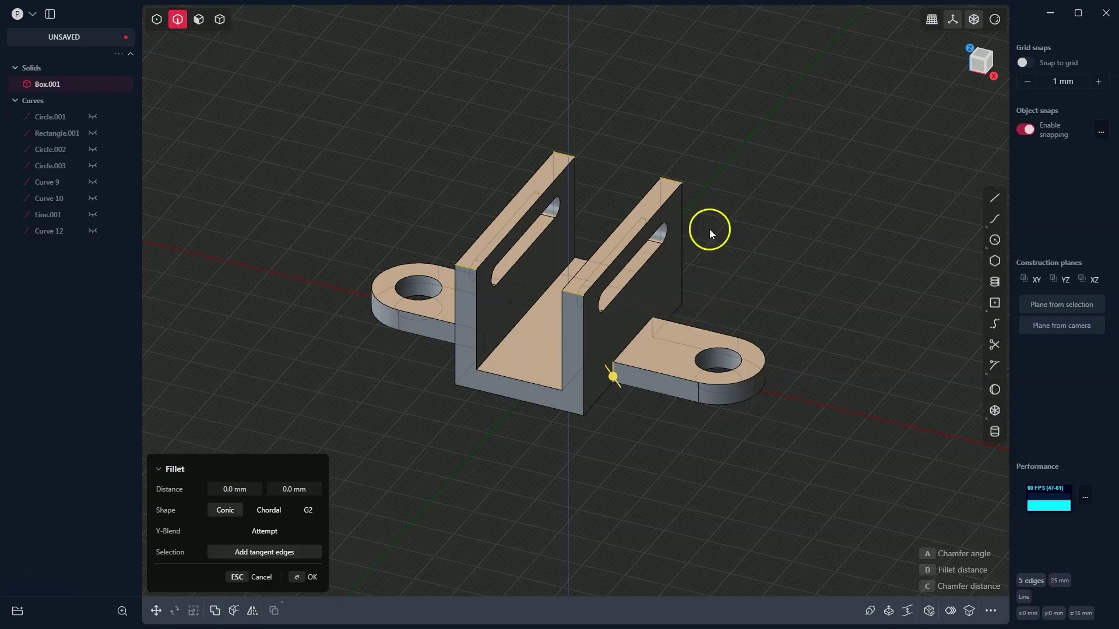
pyautogui.click(652, 326)
pyautogui.click(665, 326)
pyautogui.click(526, 297)
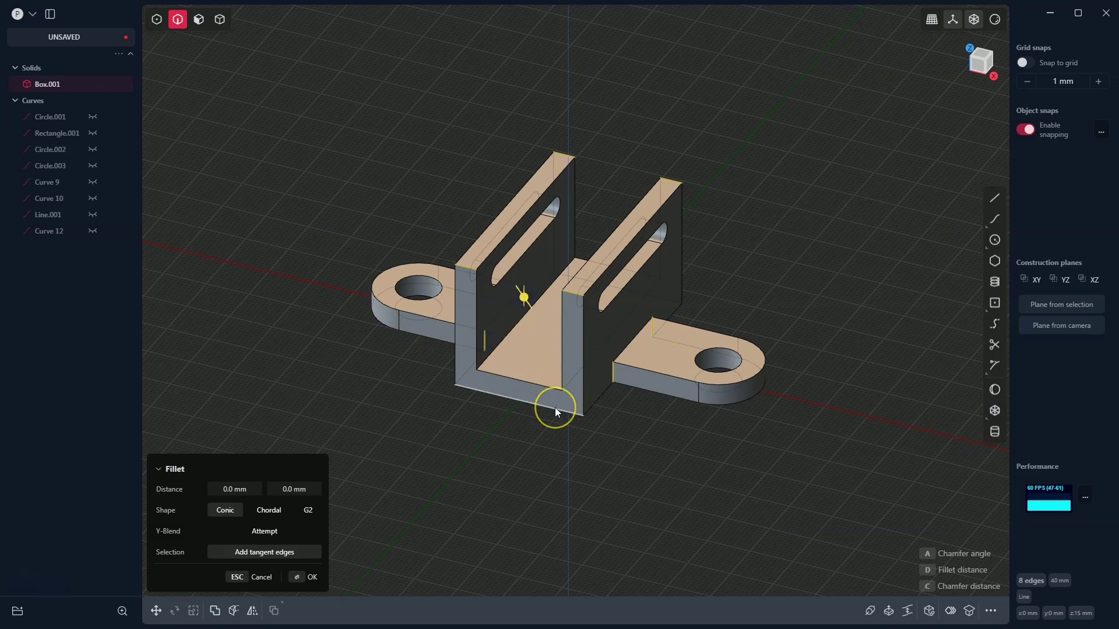
pyautogui.click(666, 327)
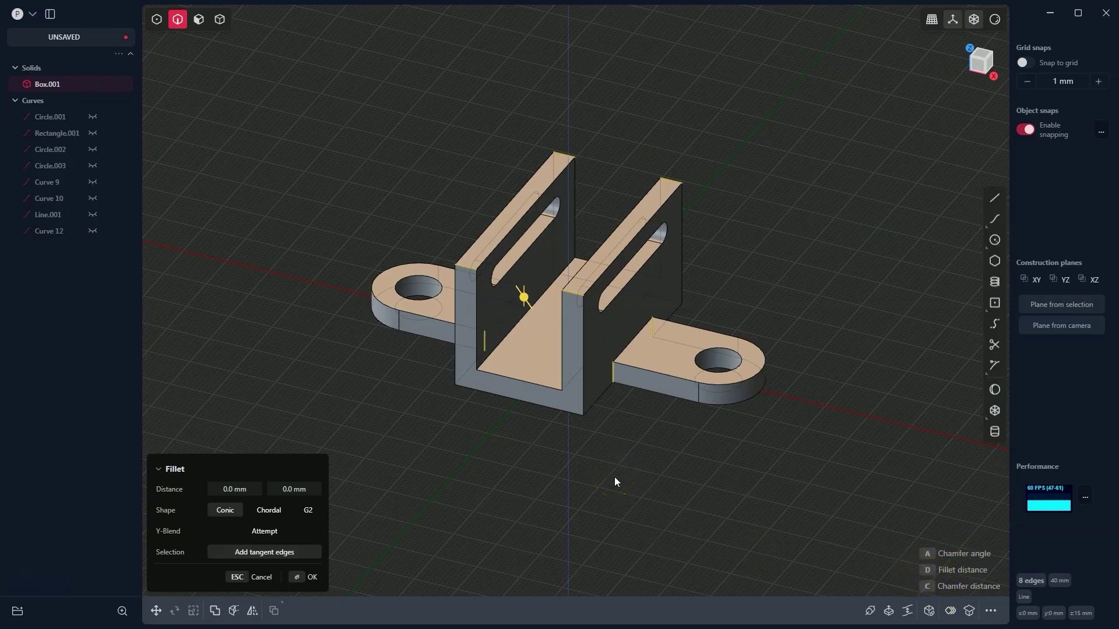
pyautogui.write('5')
pyautogui.press('Return')
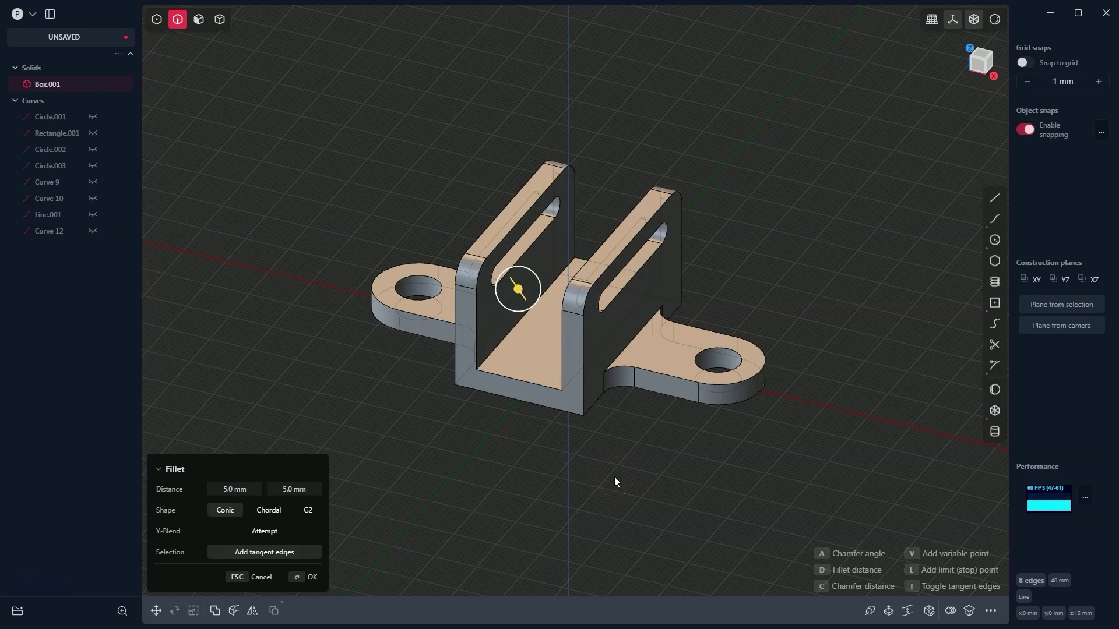
pyautogui.press('Return')
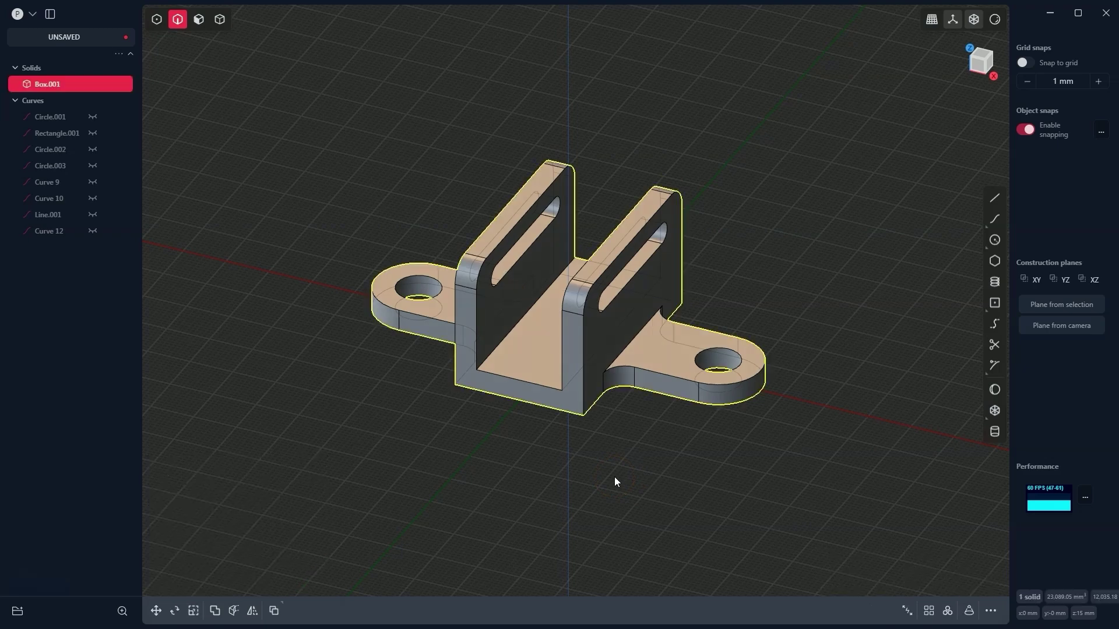
pyautogui.moveTo(629, 497); pyautogui.dragTo(620, 527)
pyautogui.moveTo(620, 527); pyautogui.dragTo(620, 526, button='middle')
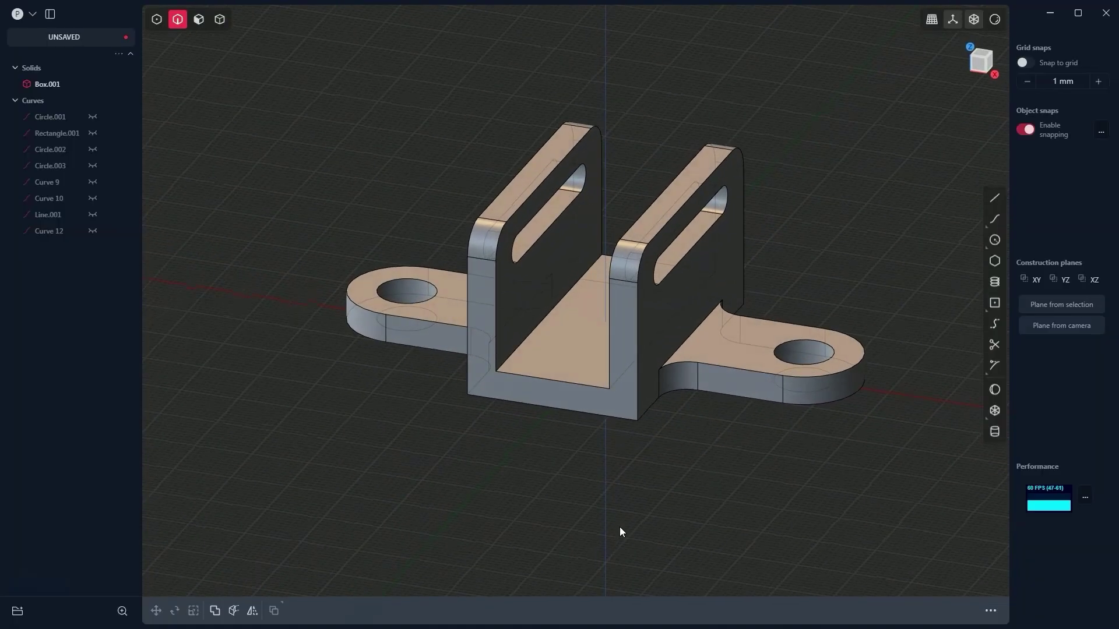